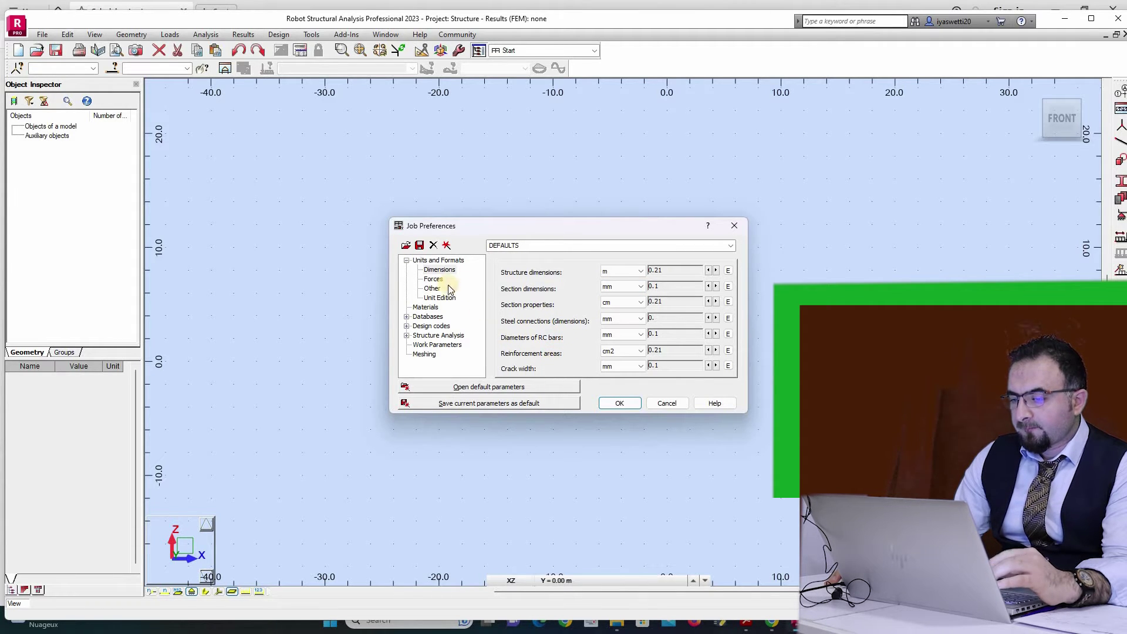
Step: Set the job's force unit to daN and its displacement unit to mm
click(434, 280)
click(596, 291)
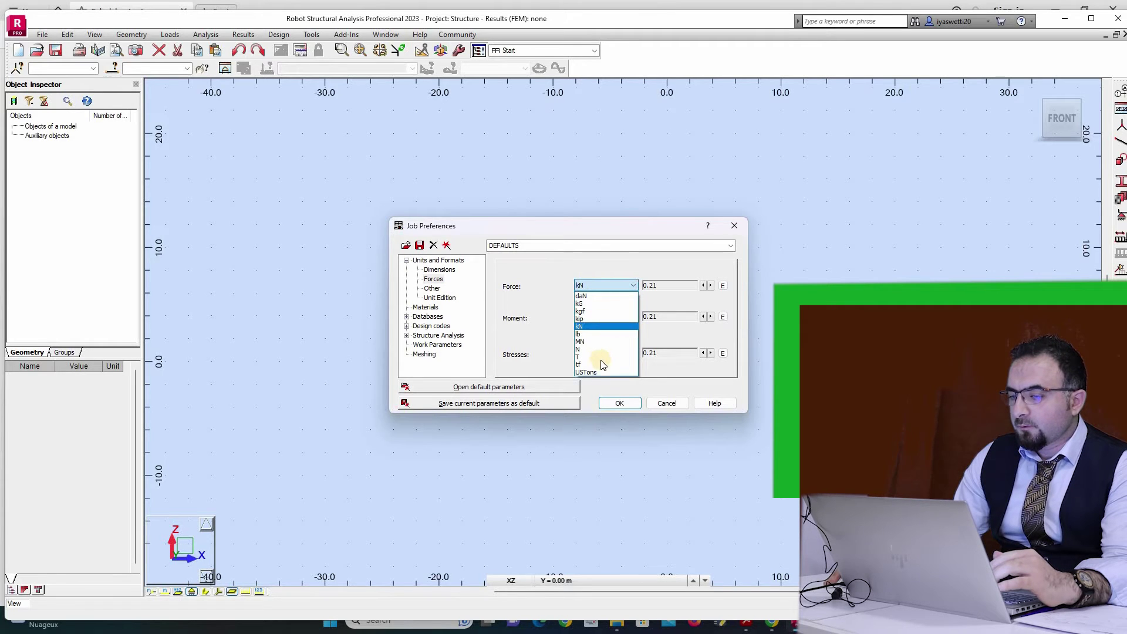
click(609, 297)
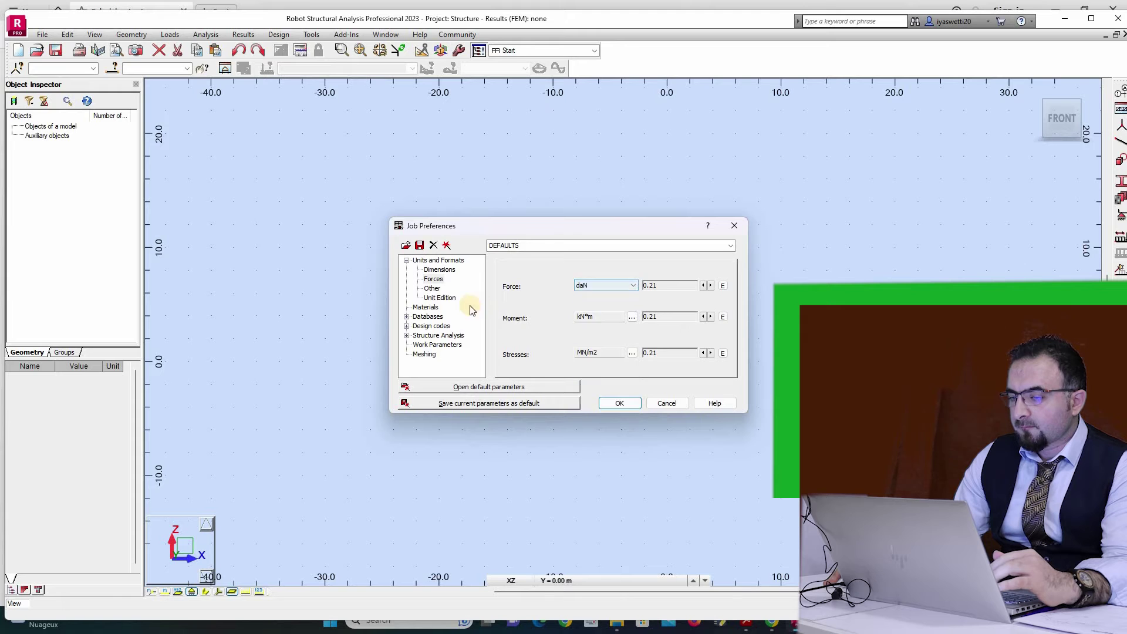
click(432, 289)
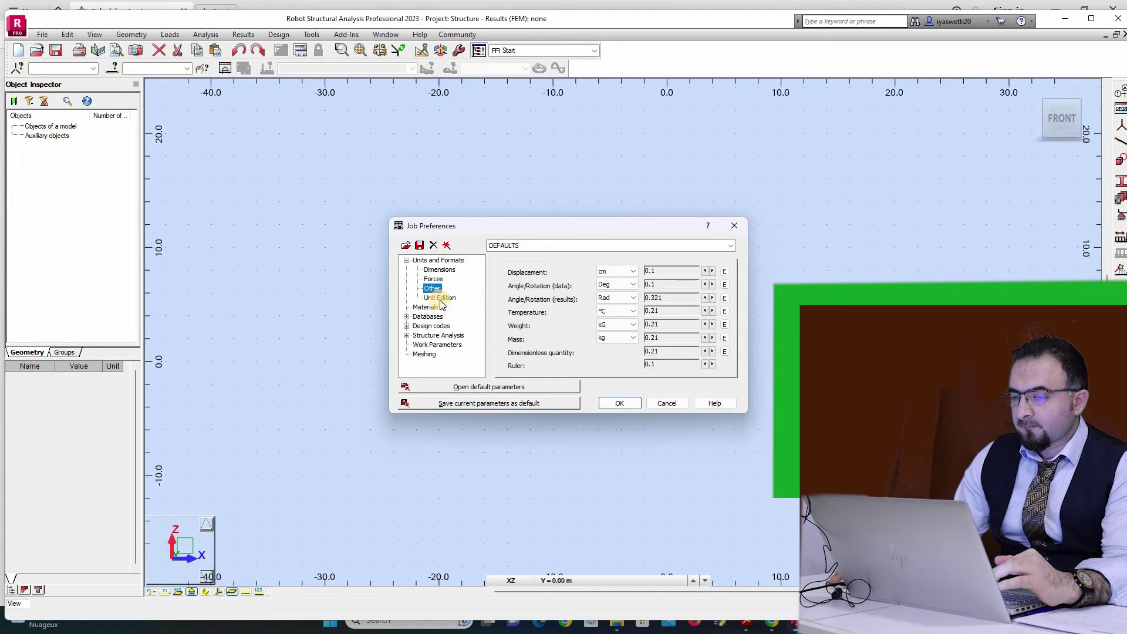
click(614, 271)
click(616, 312)
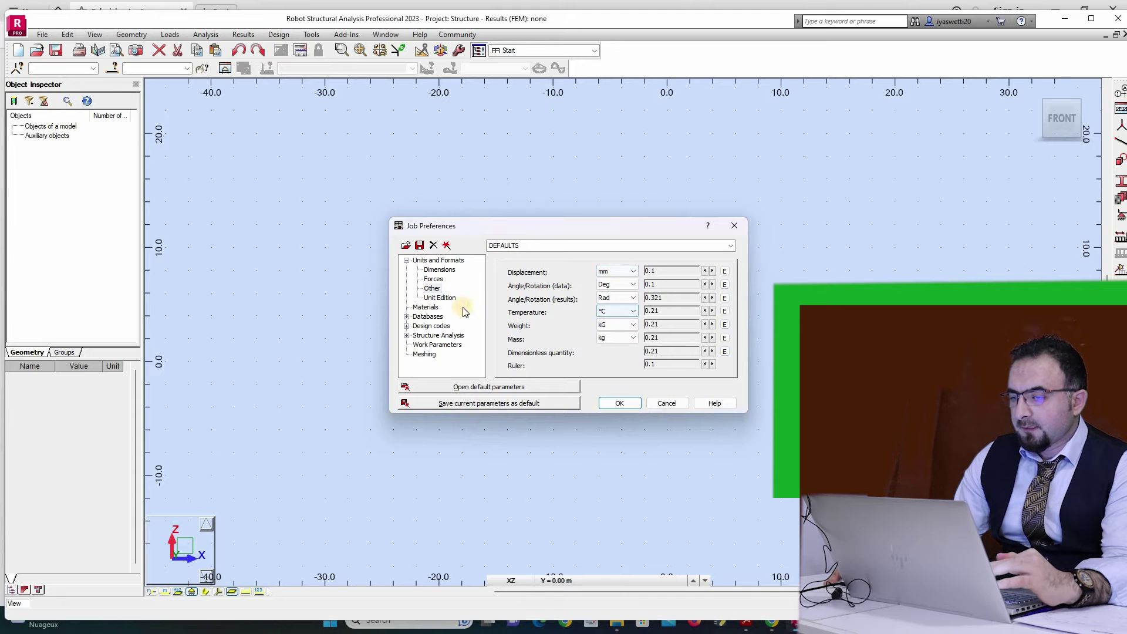
Step: Set the default timber material in the job's basic material set to CB_RESIN C27
click(443, 298)
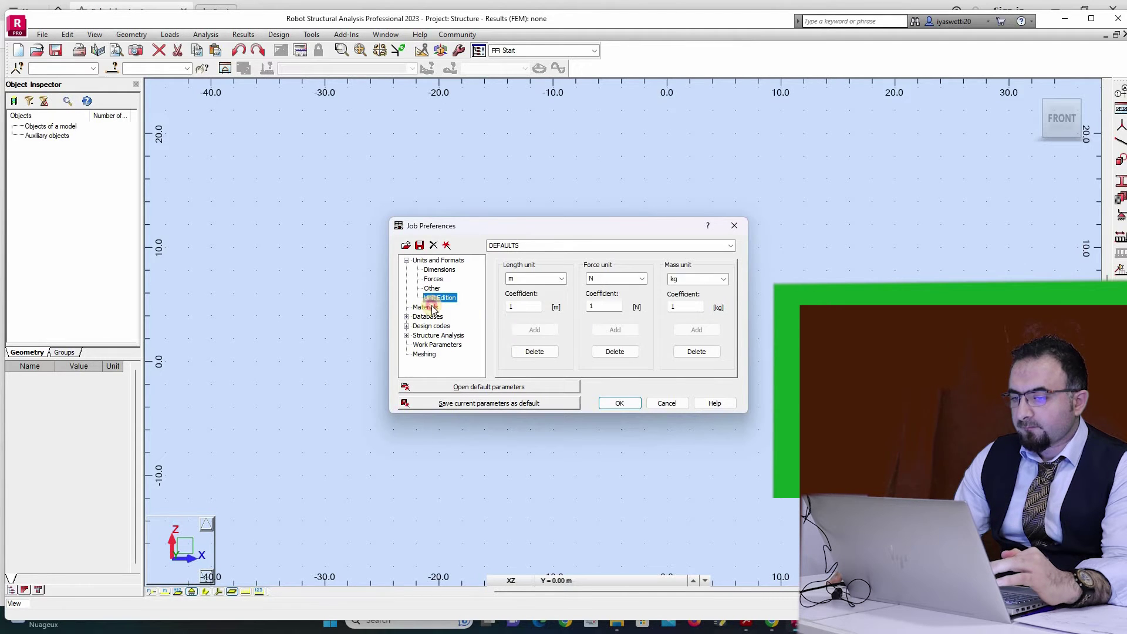
click(433, 308)
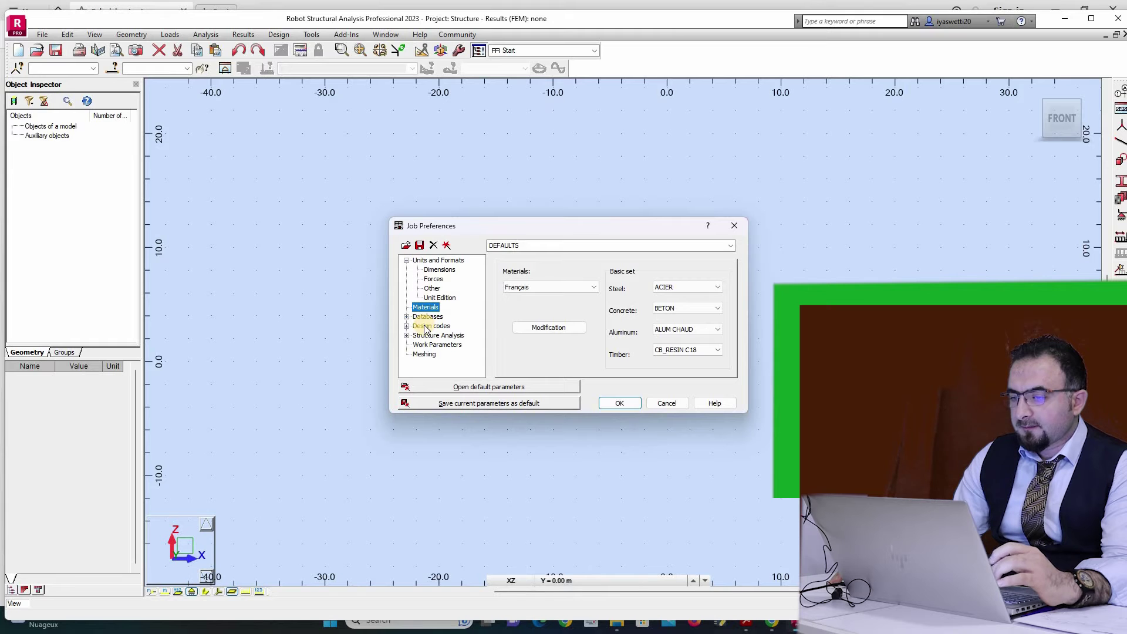
click(697, 350)
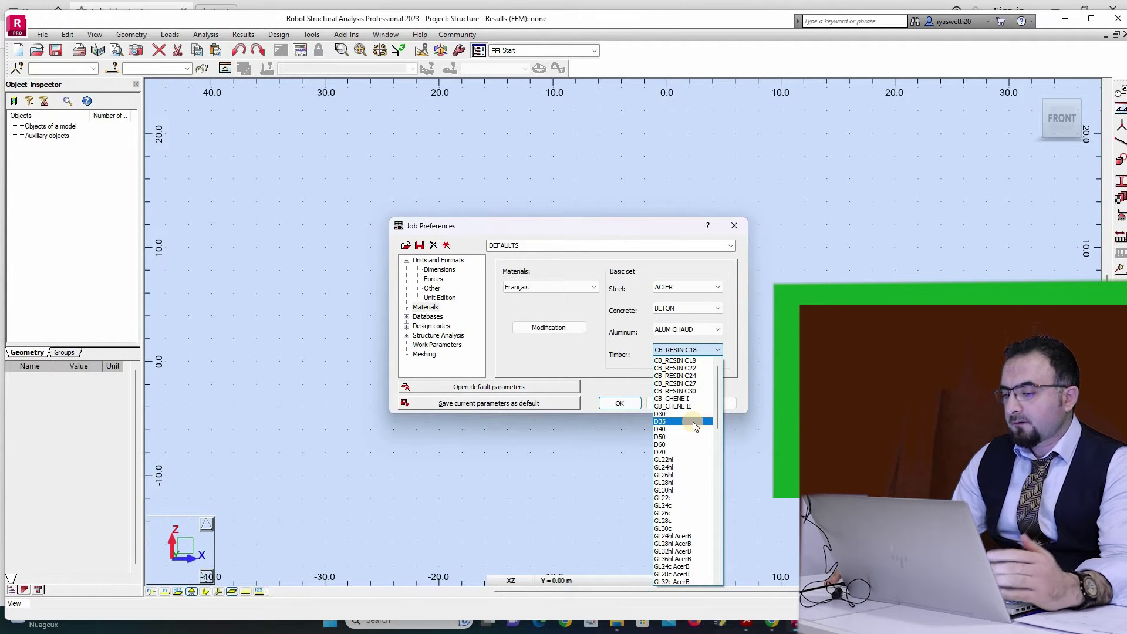
click(700, 383)
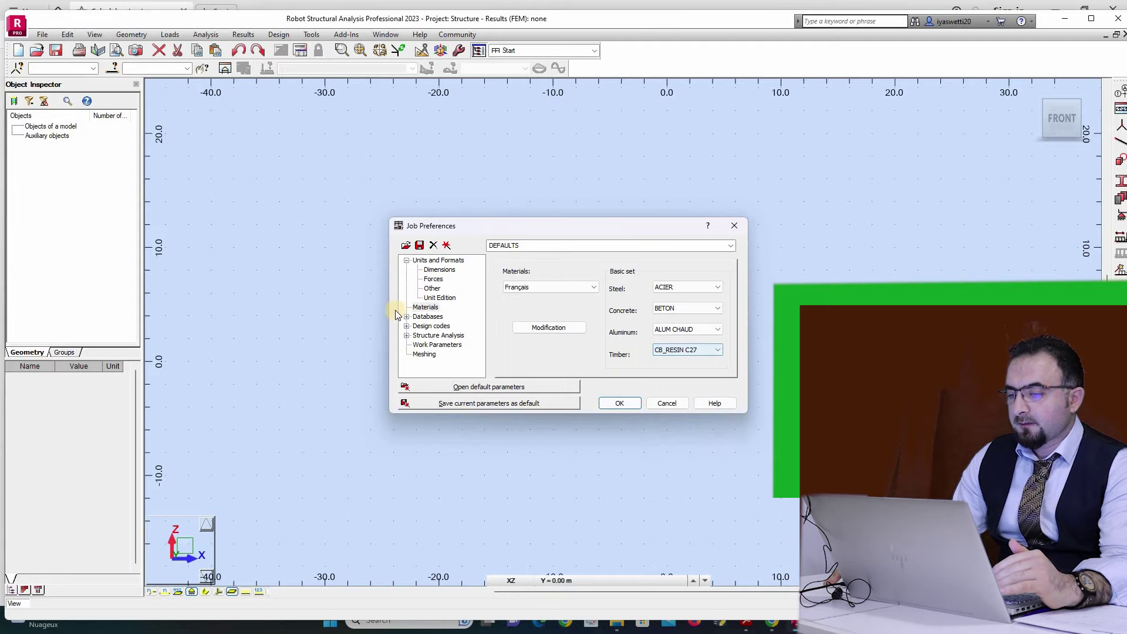
Step: Review the job's databases for sections, vehicle loads, standard loads, building soils, bolts, anchor bolts, reinforcing bars and wire fabrics
click(427, 317)
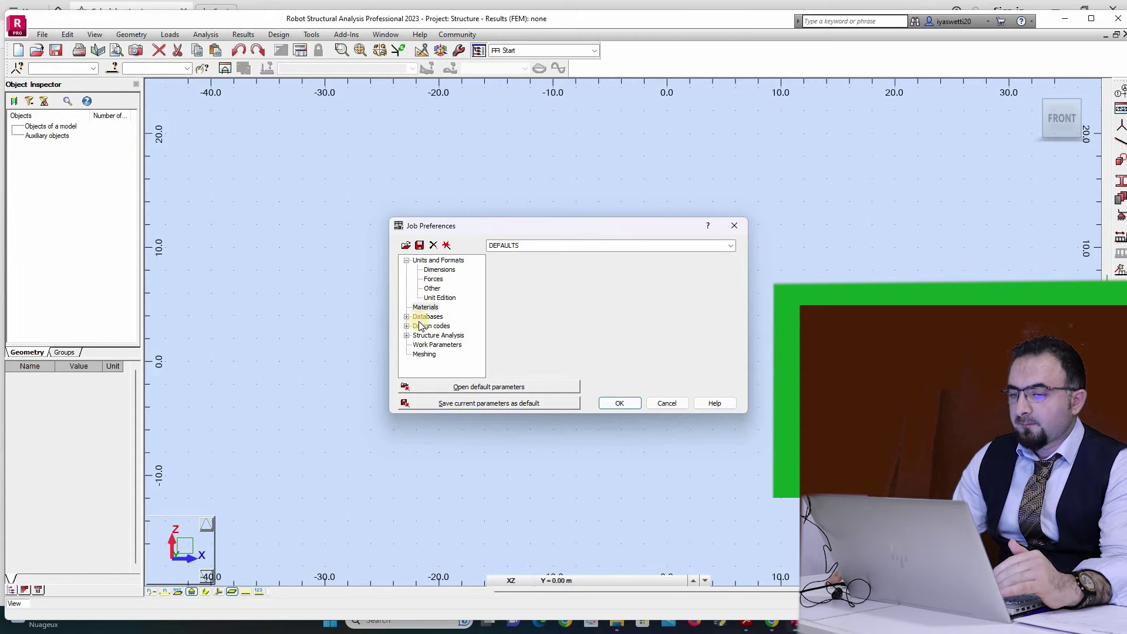
click(406, 316)
click(448, 288)
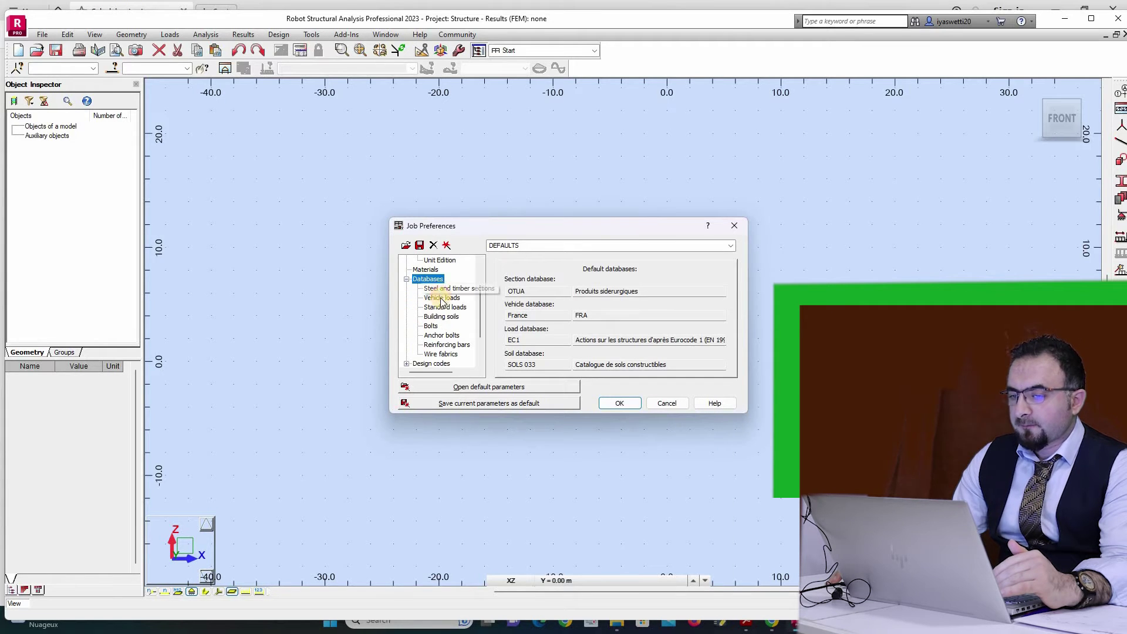
click(442, 298)
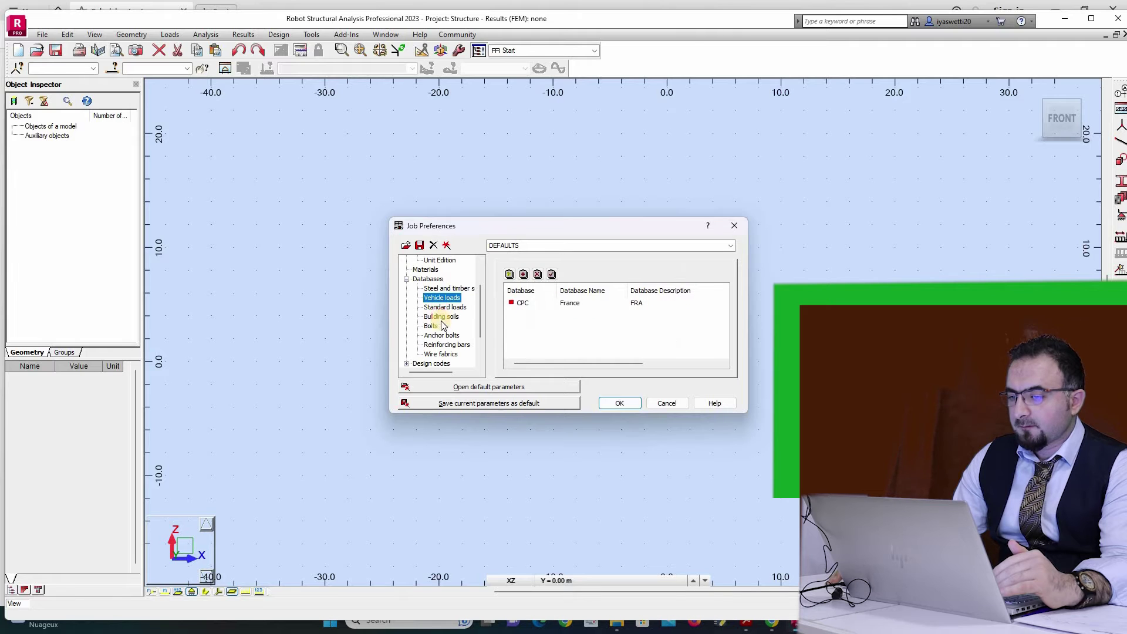
click(439, 307)
click(439, 317)
click(434, 327)
click(439, 336)
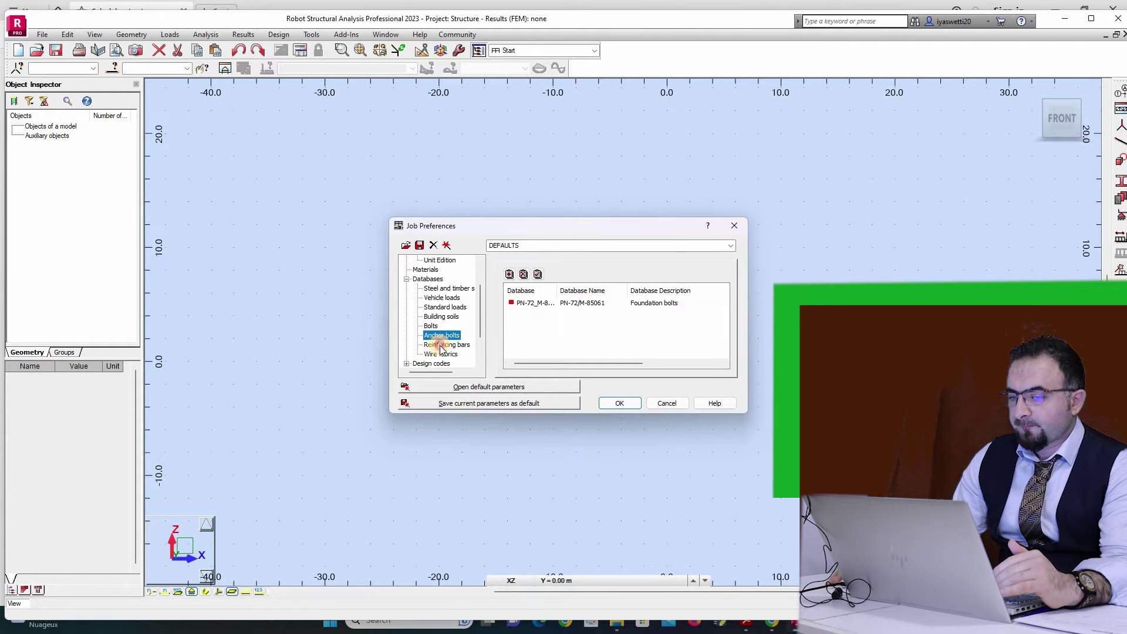
click(444, 345)
scroll(438, 317, down, 2)
click(439, 316)
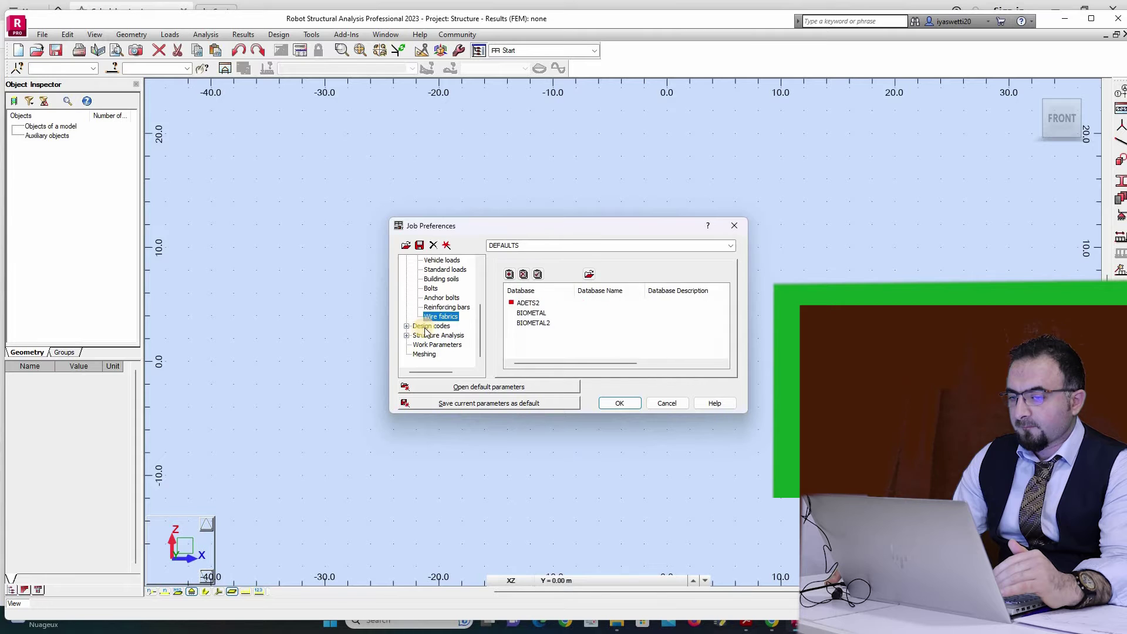
Step: Set the design codes to NF EN 1993-1:2005/NA:2007/AC:2009 for steel, NF EN 1993-1-8:2005 for steel connections and NF EN 1995-1:2005/NA:2010/A2:2014 for timber
click(409, 327)
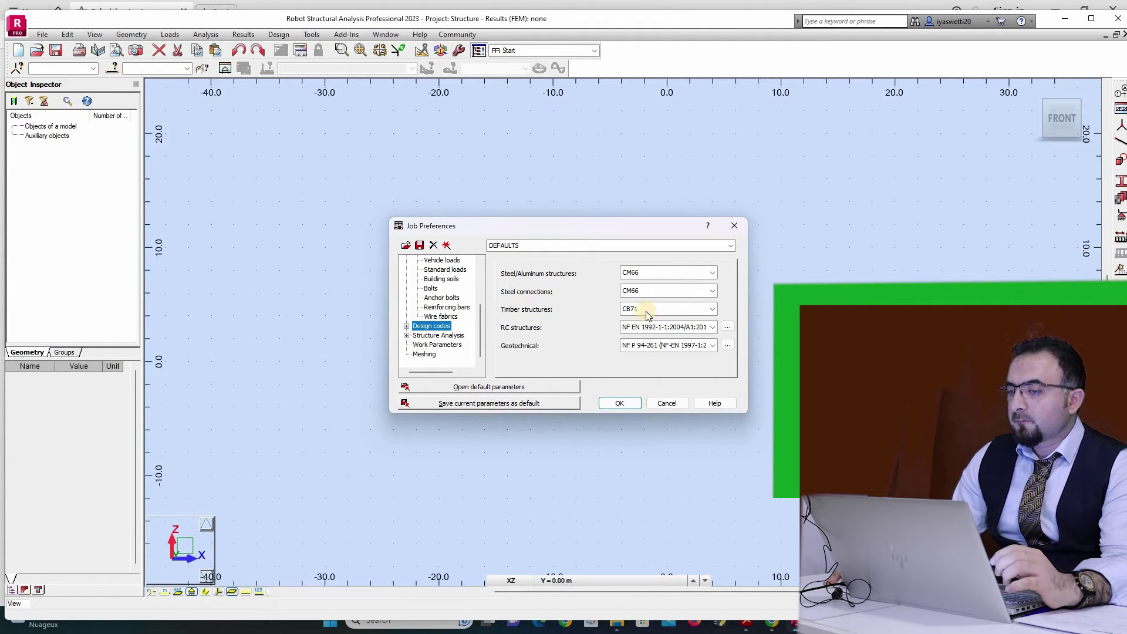
click(639, 274)
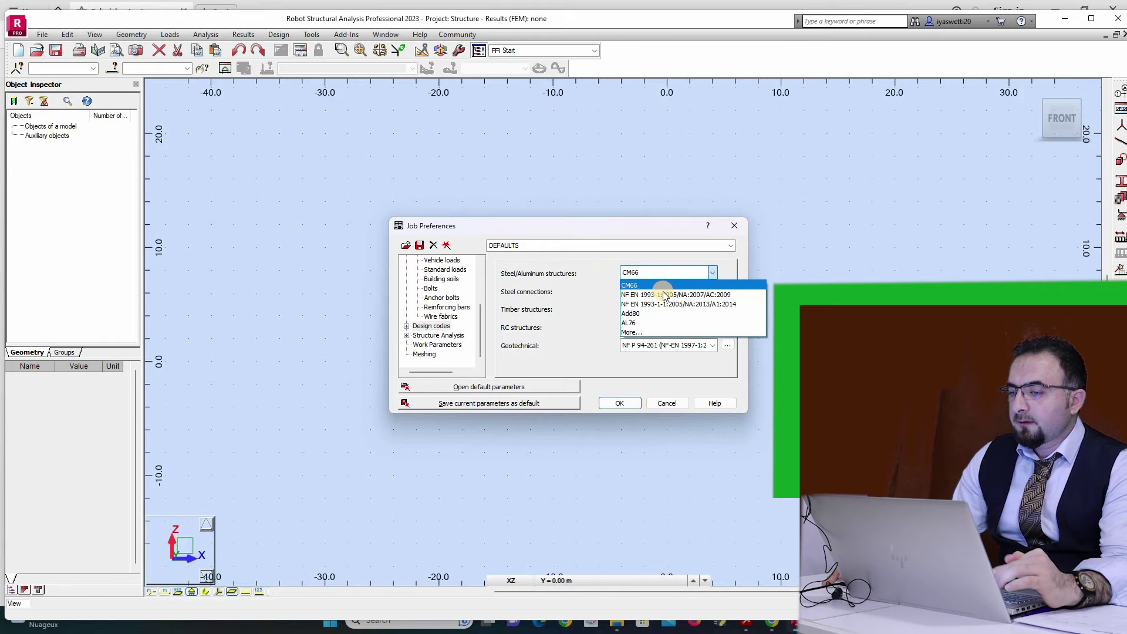
click(663, 295)
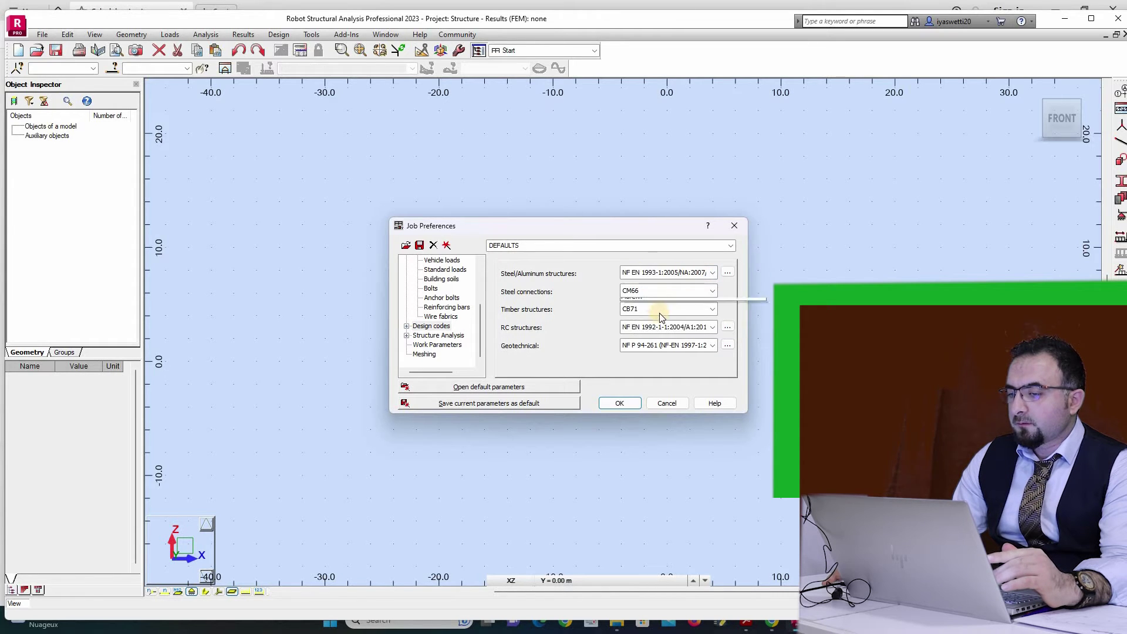
click(652, 292)
click(656, 315)
click(656, 312)
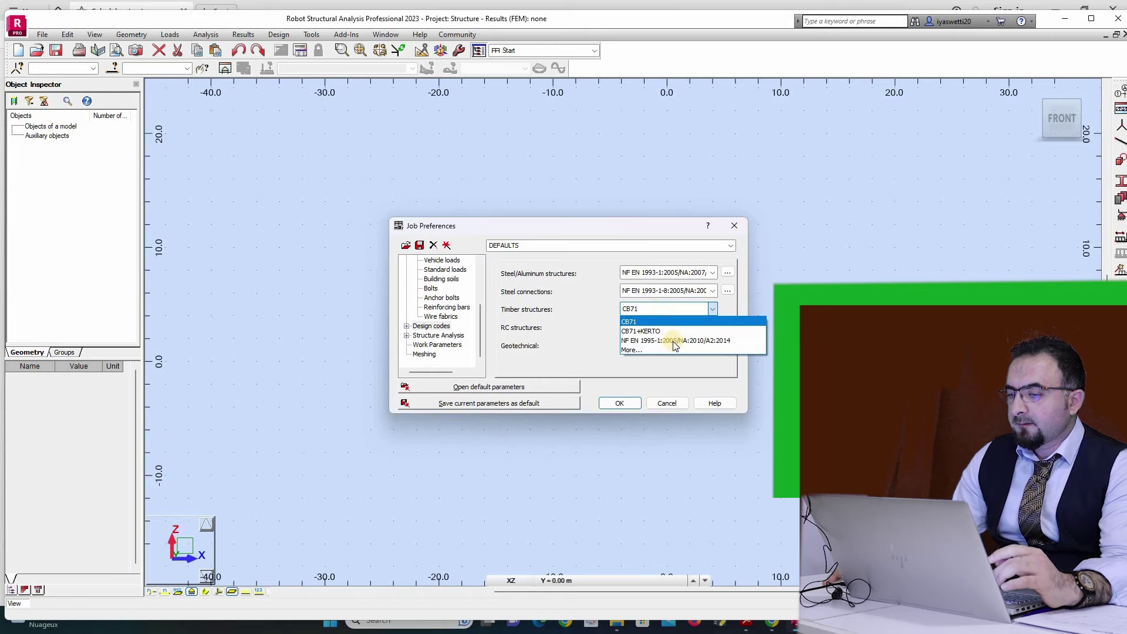
click(661, 316)
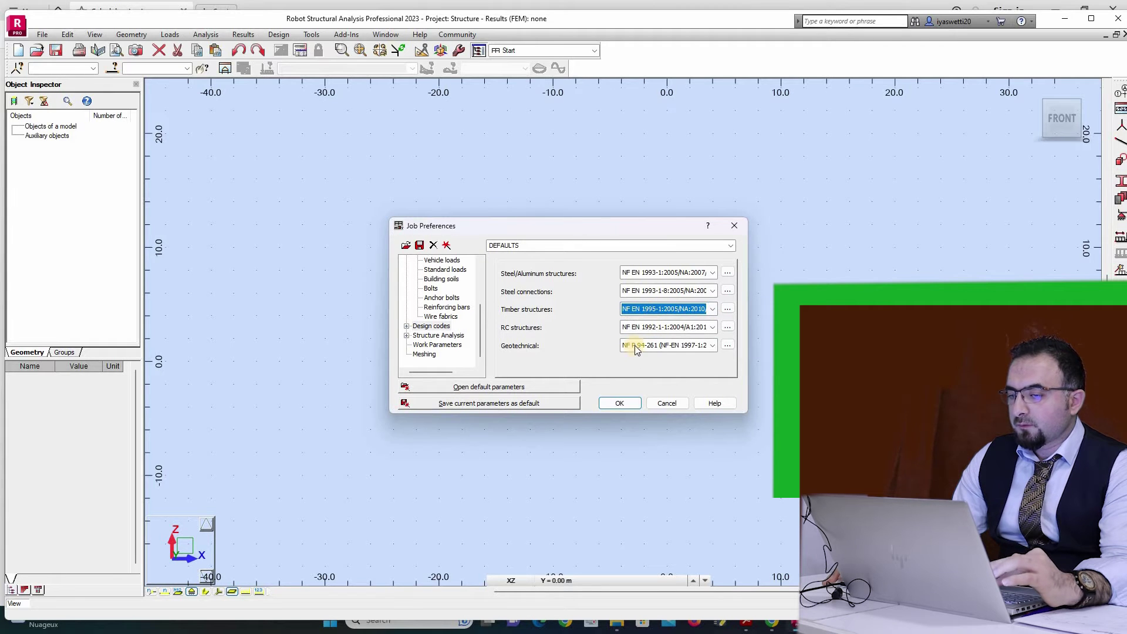
Step: Set the load code combinations to NF EN 1990/NA Décembre 2011
click(407, 326)
click(433, 335)
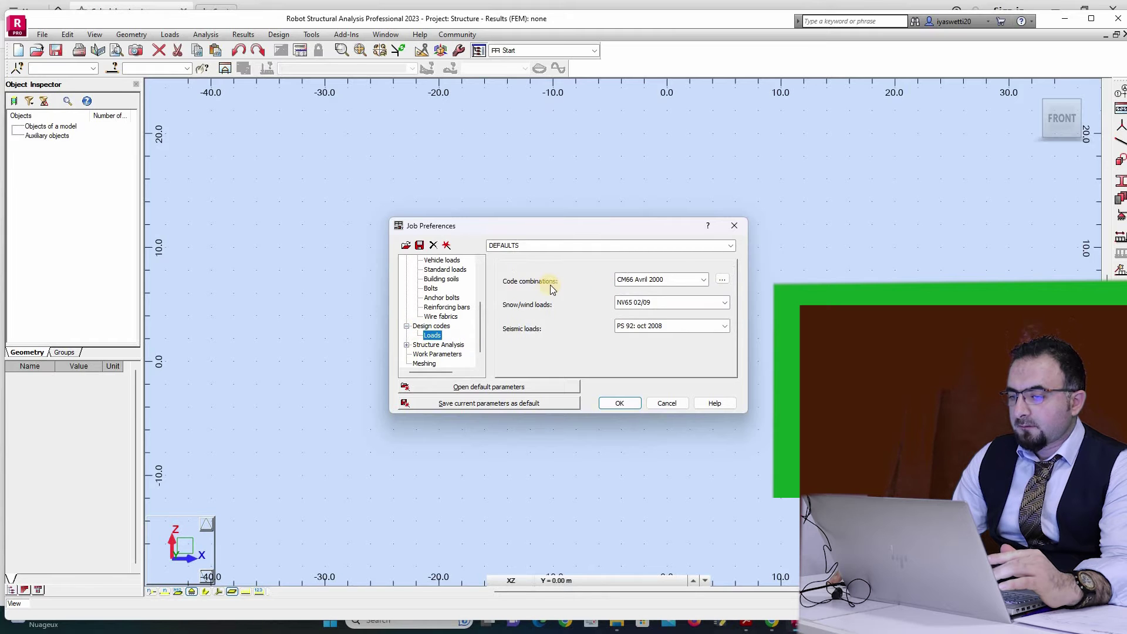
click(641, 282)
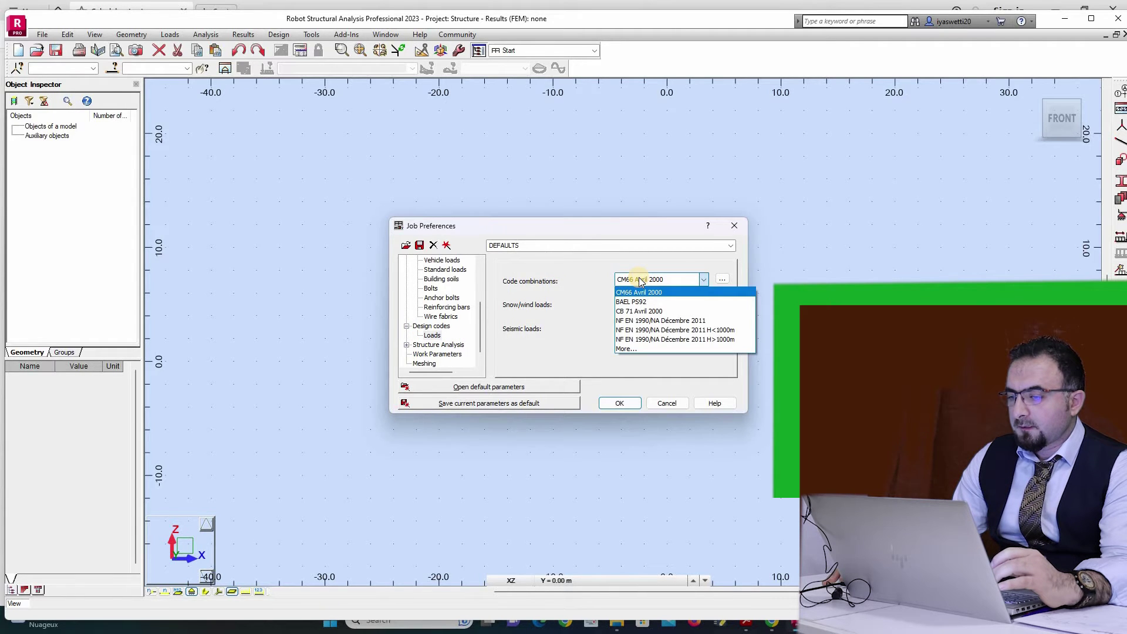
click(675, 322)
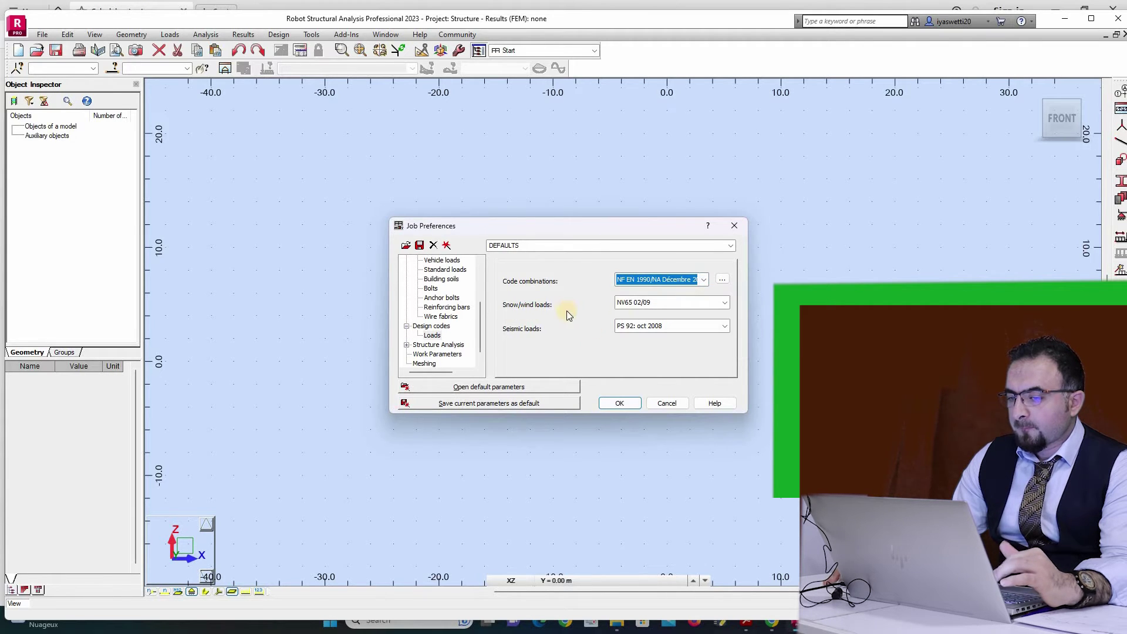
Step: Set the snow/wind loads code to NF-EN 1991-1-3/4/NA:2007/2008 and choose an EN 1998-1 code for seismic loads
click(645, 302)
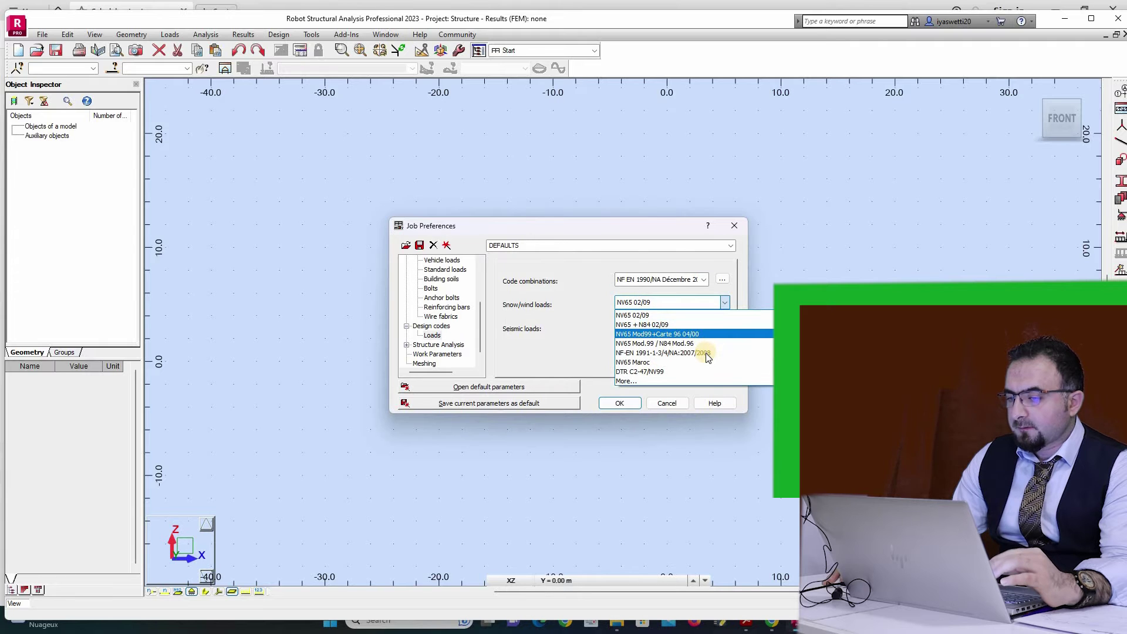
click(706, 353)
click(604, 348)
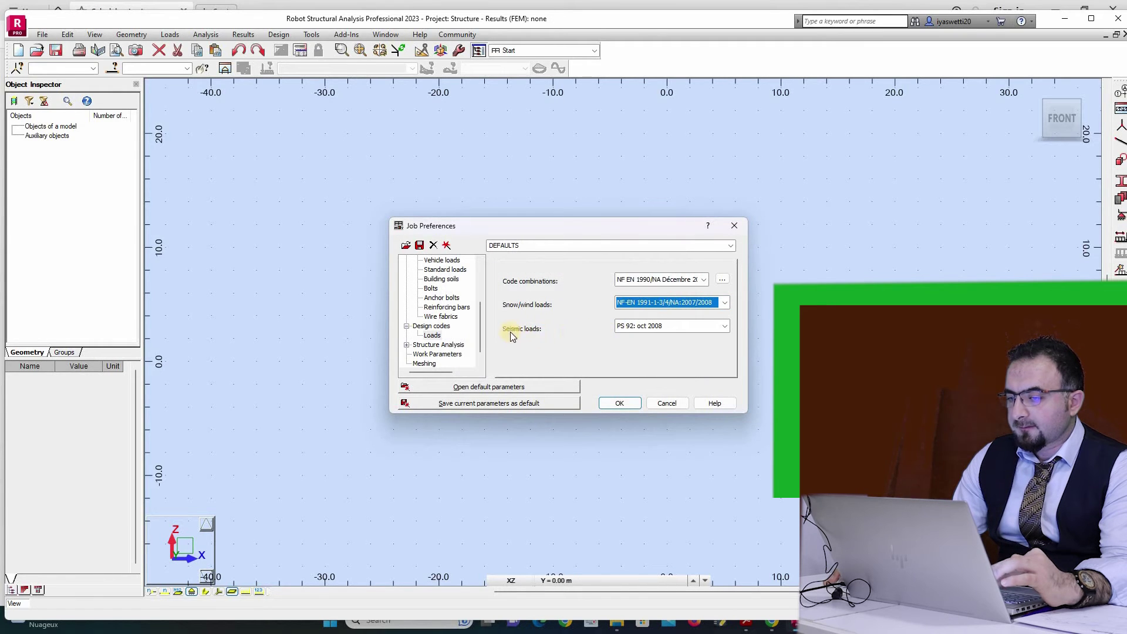
click(633, 325)
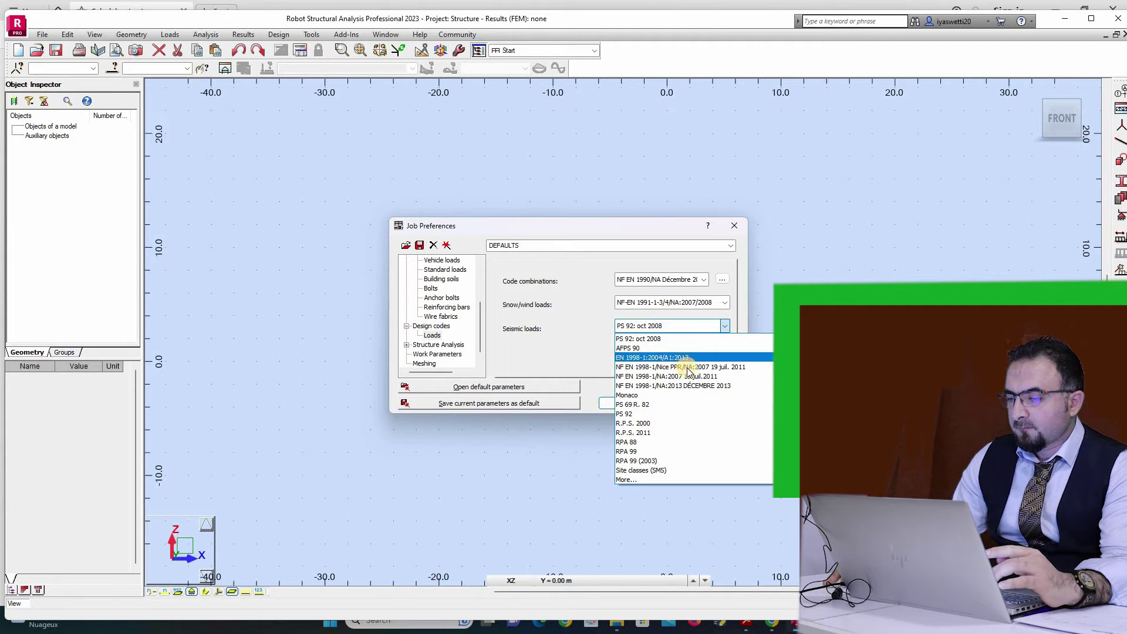
click(619, 365)
Step: Review the structure analysis, modal, non-linear and seismic analysis settings, the work parameters and the meshing options
click(432, 345)
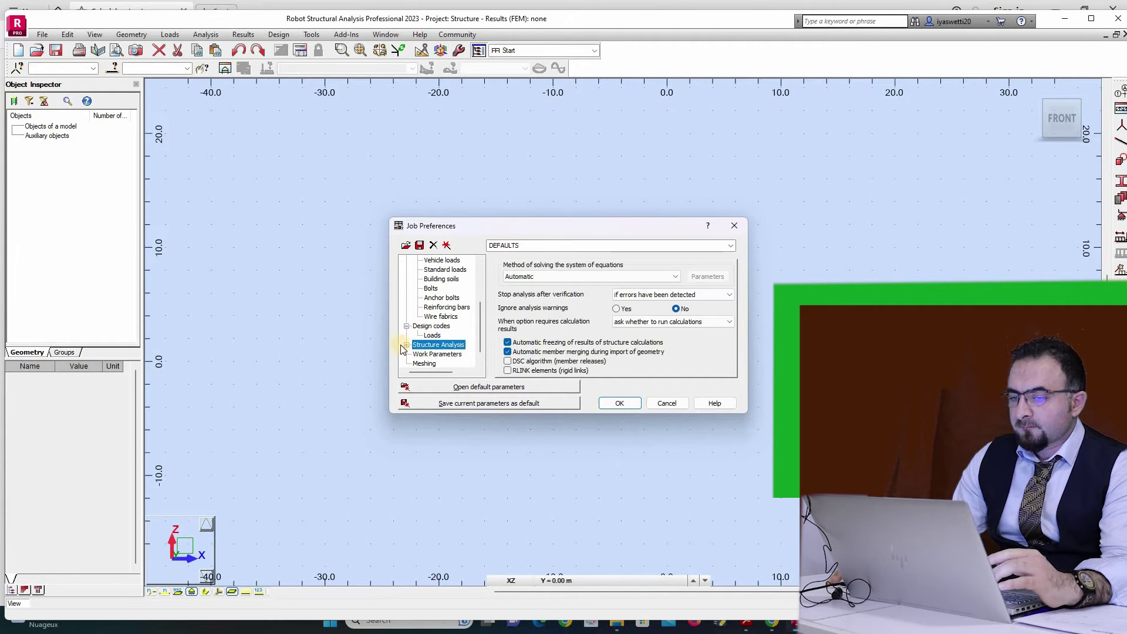
double_click(435, 348)
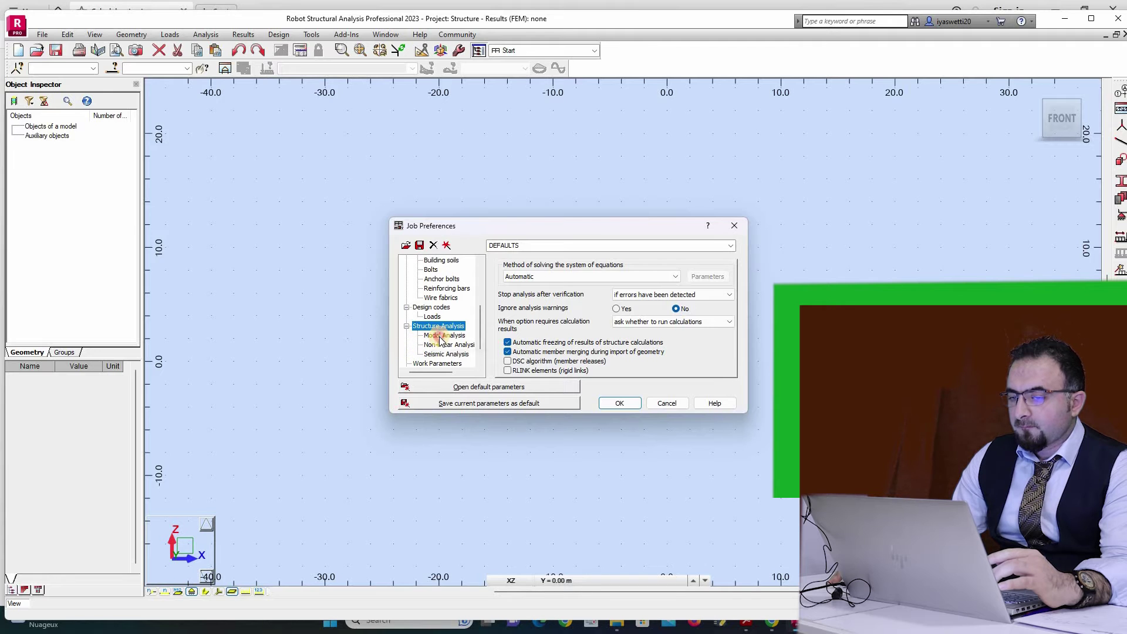
click(444, 336)
click(449, 345)
scroll(458, 324, down, 1)
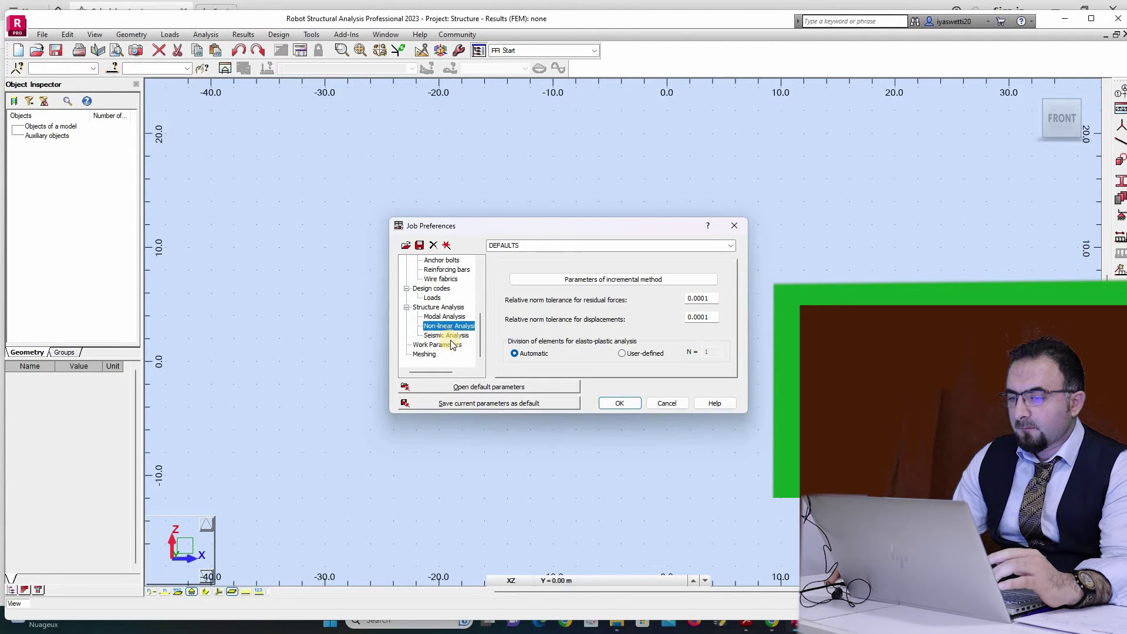
click(445, 336)
click(439, 346)
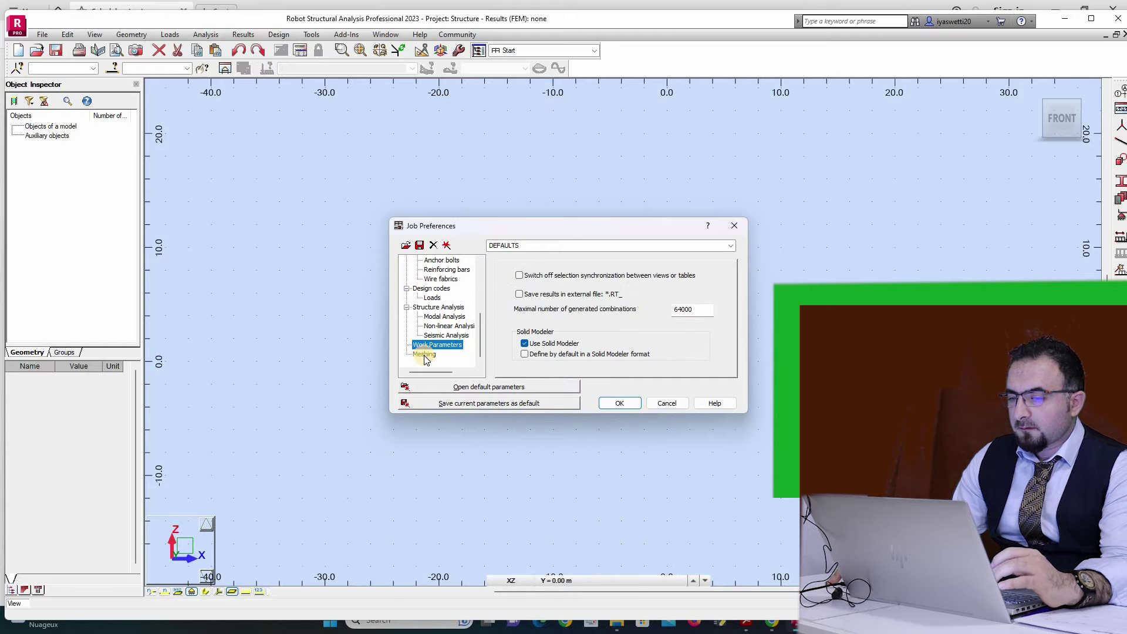
click(425, 355)
Step: Apply the job preferences and convert the member parameters to the code NF EN 1993-1:2005/NA:2007/AC:2009
click(621, 404)
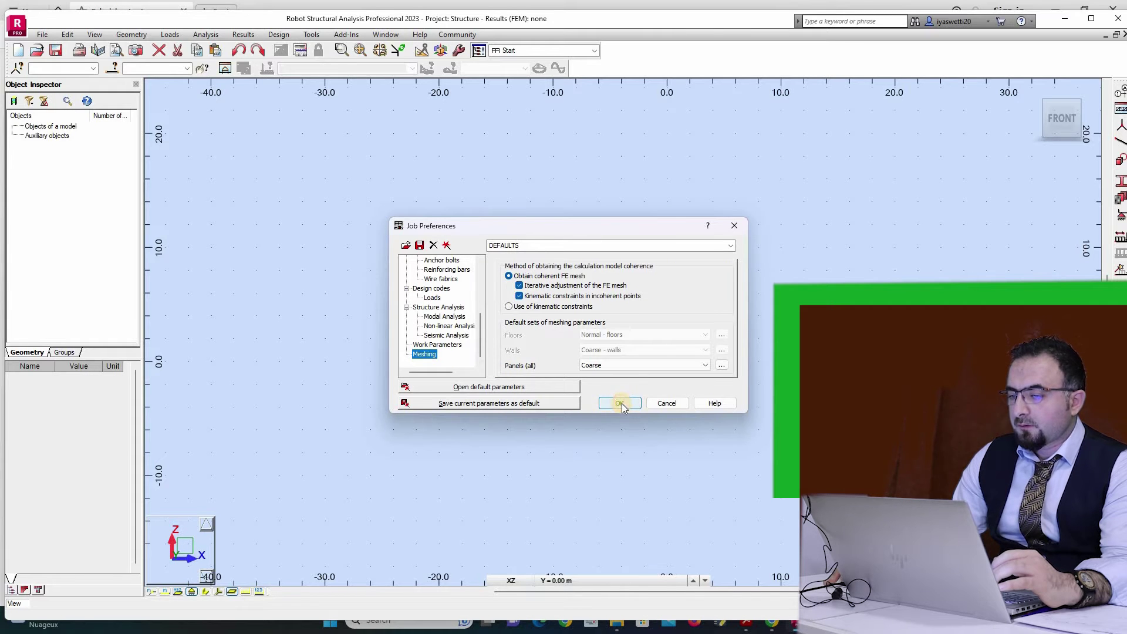
click(608, 353)
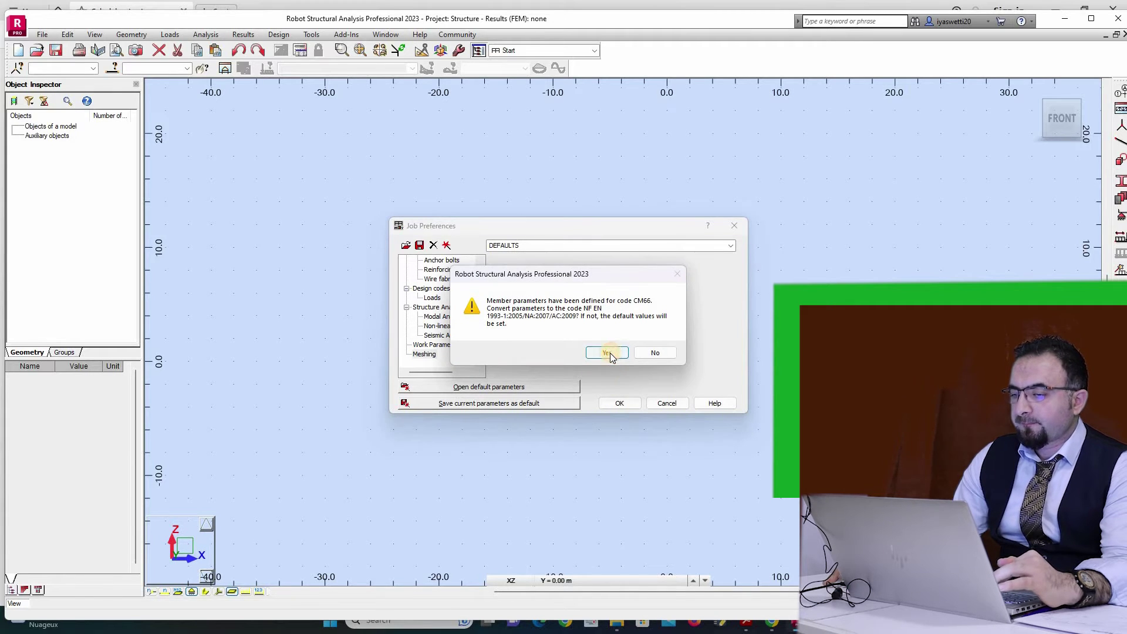
Step: Save the project under the new name Structure 1 in the Timber structure folder
click(41, 35)
click(125, 86)
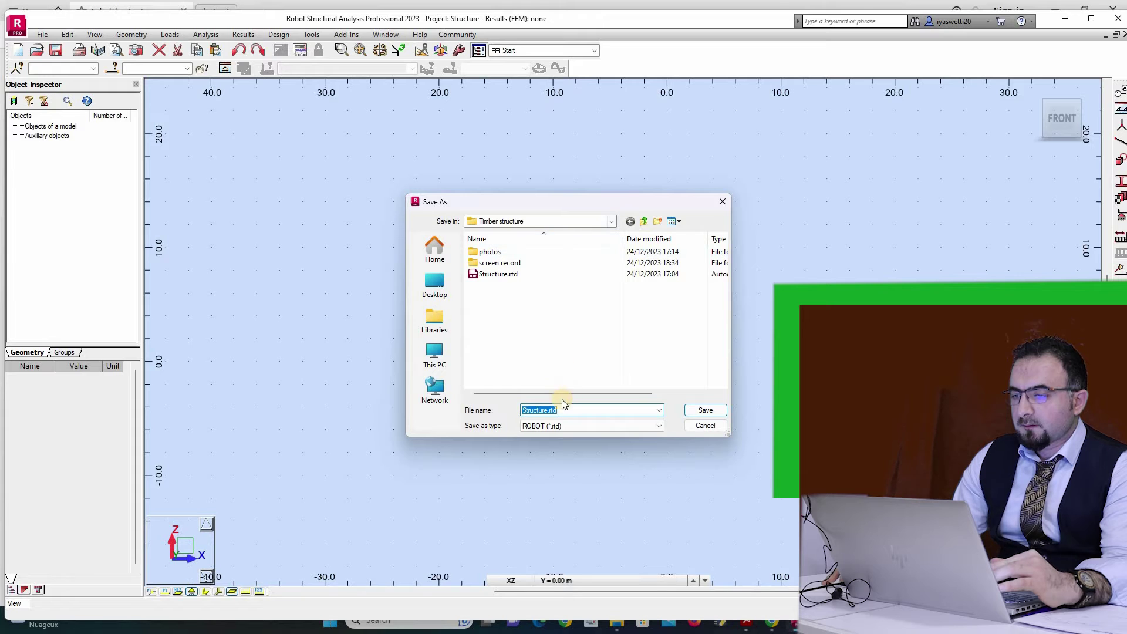
click(549, 410)
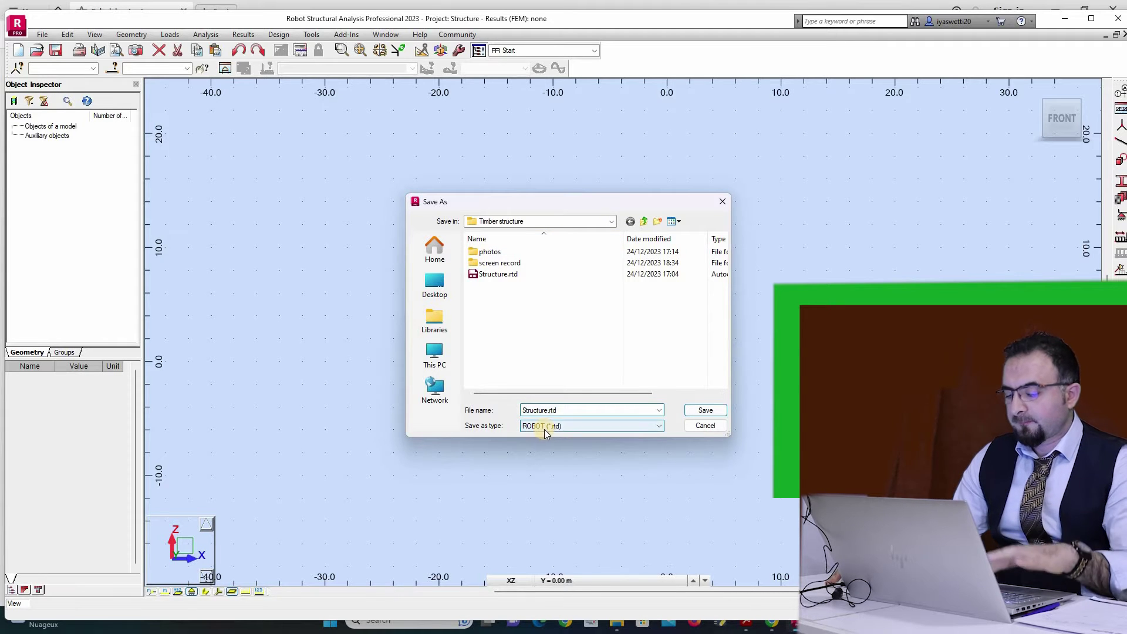
text(1)
click(703, 410)
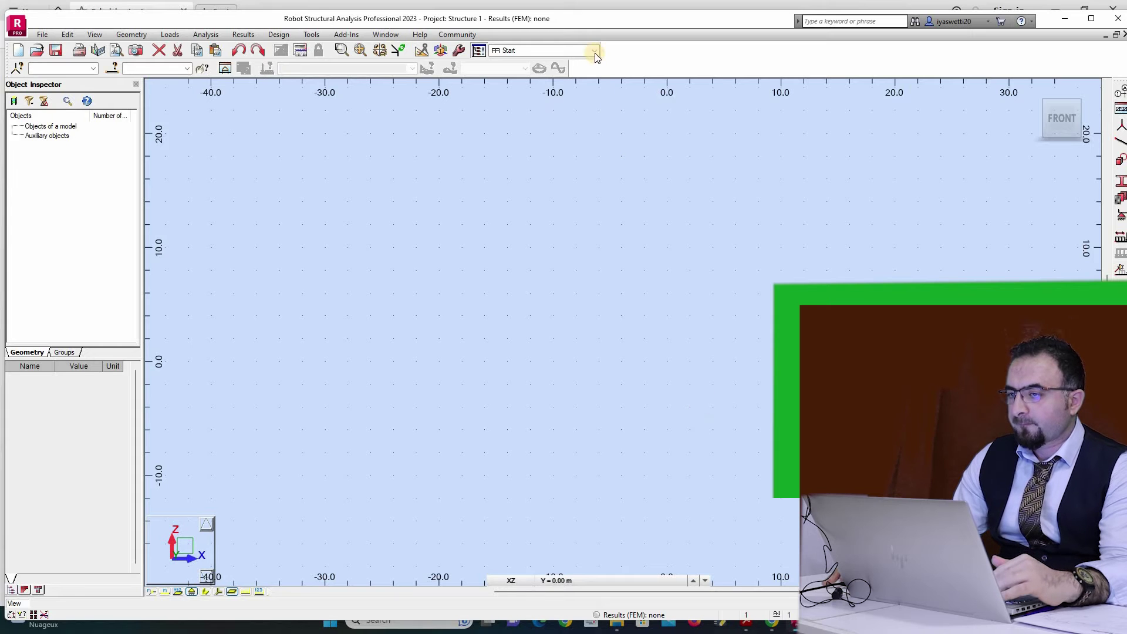
click(595, 52)
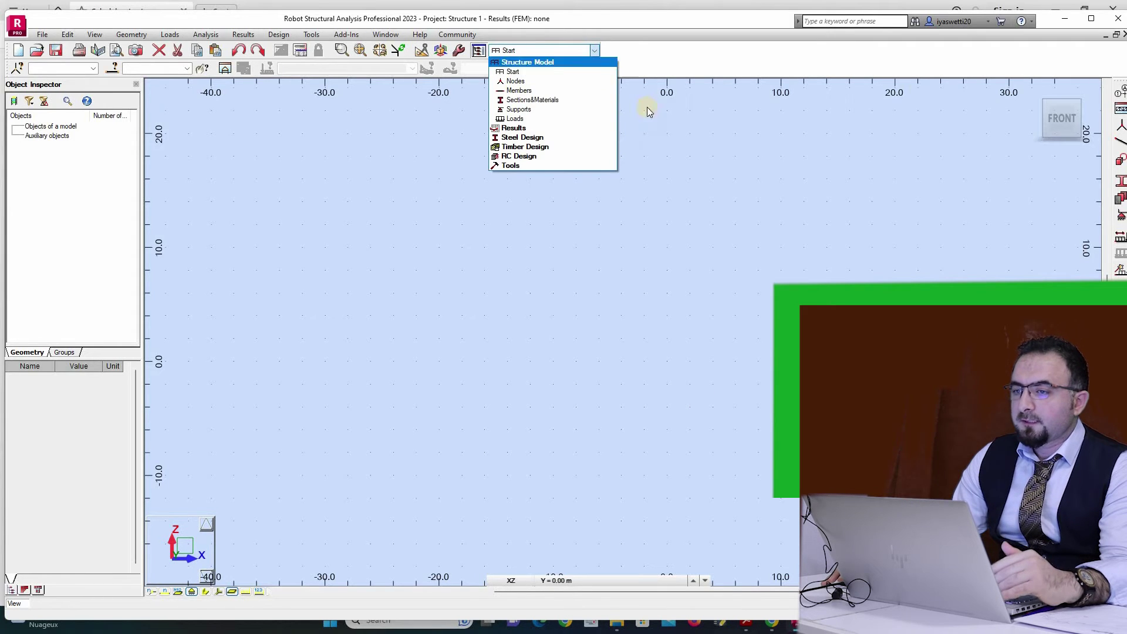
click(637, 338)
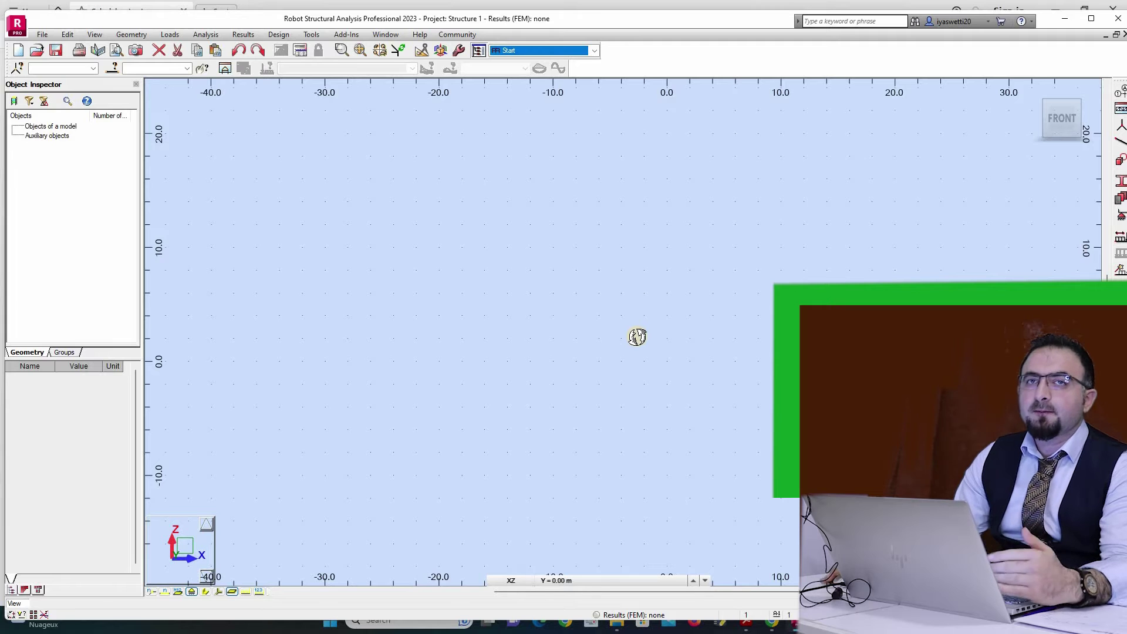
Step: Switch to the Timber Design layout and return to the Structure Model start layout
click(594, 51)
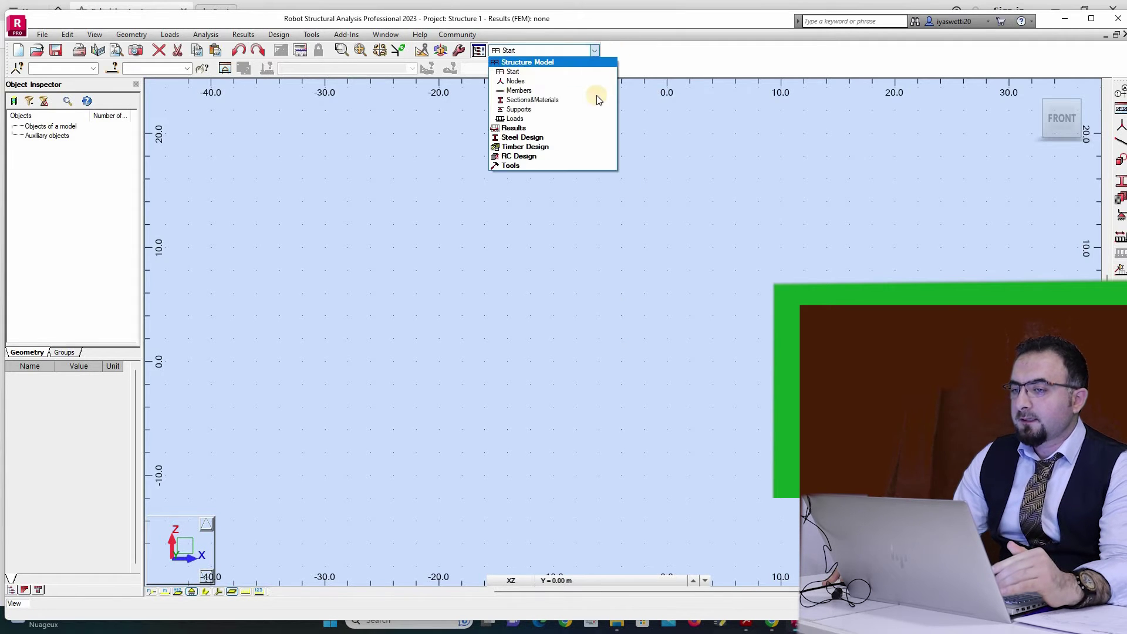
click(598, 146)
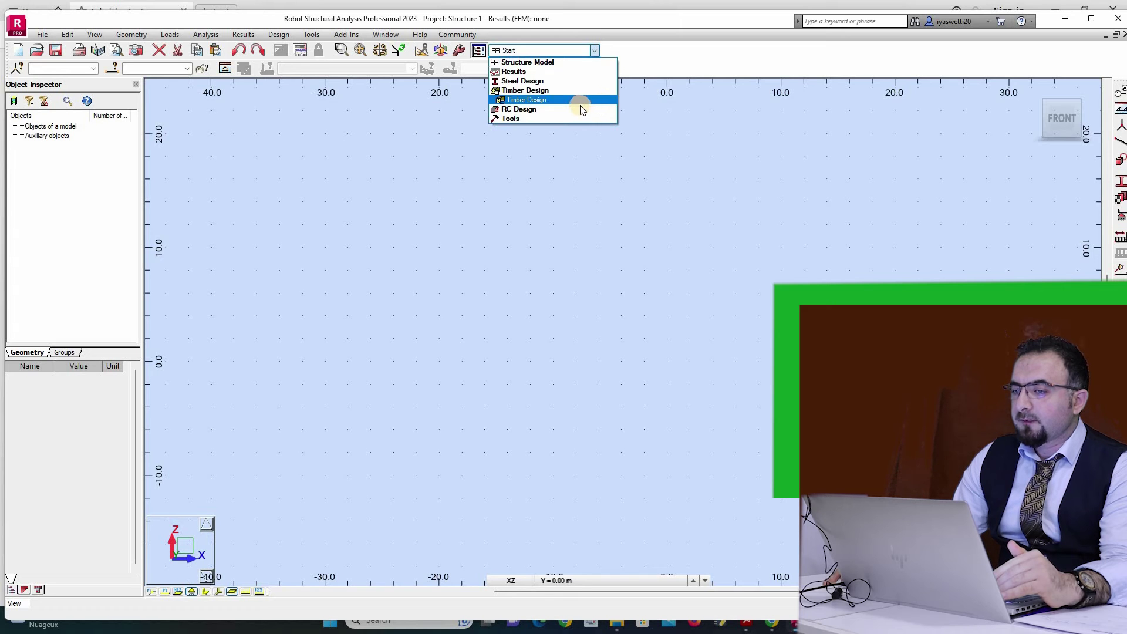
click(579, 100)
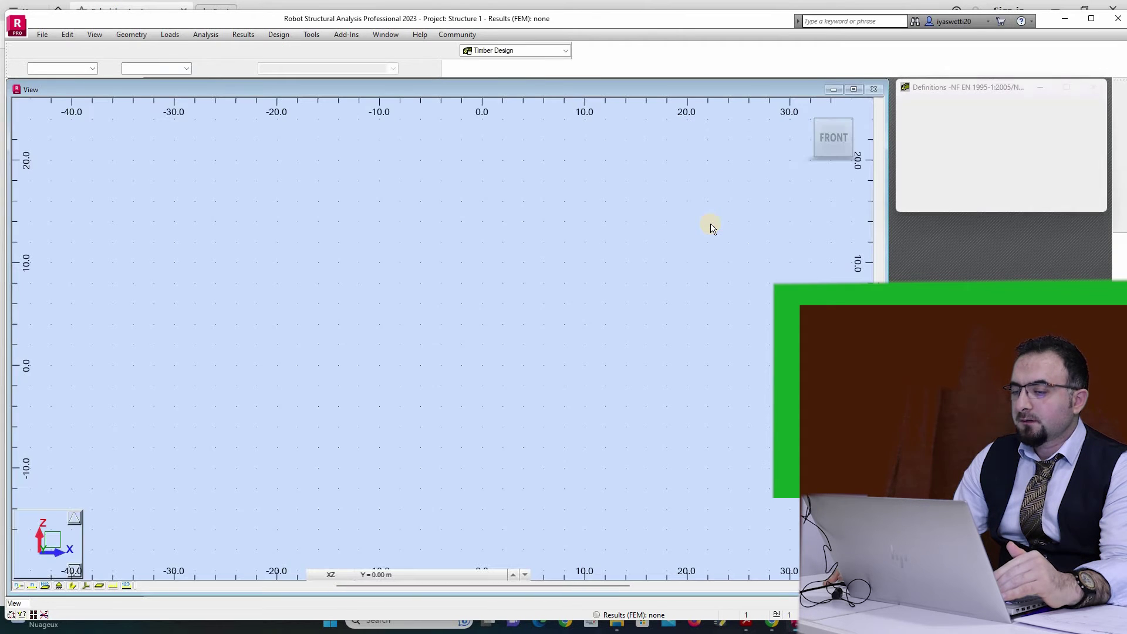
click(538, 54)
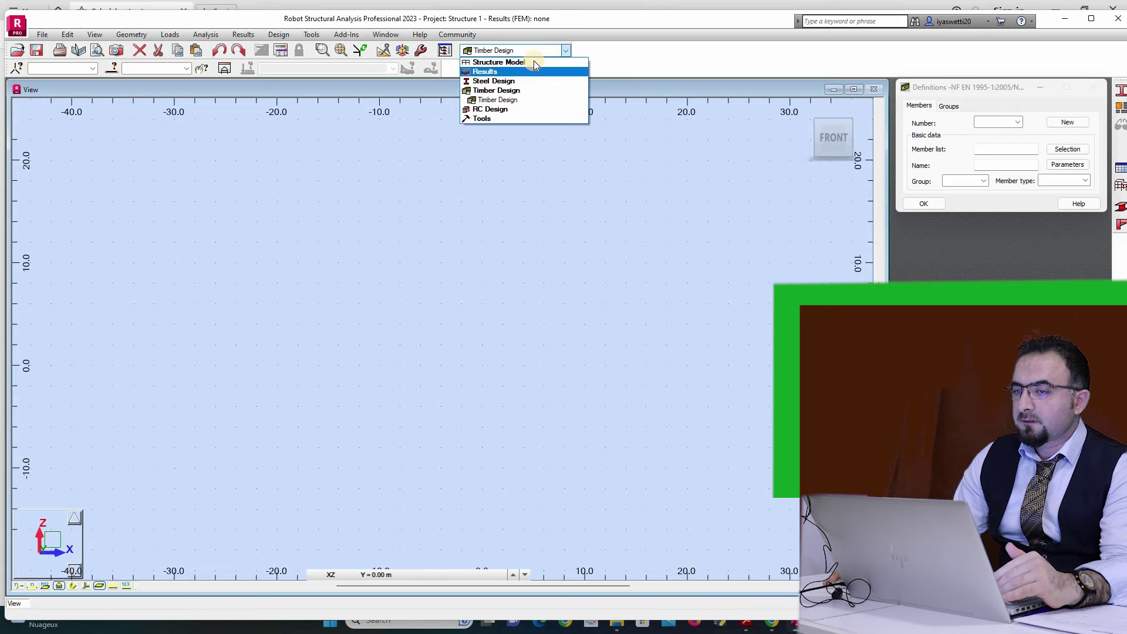
click(534, 62)
click(534, 71)
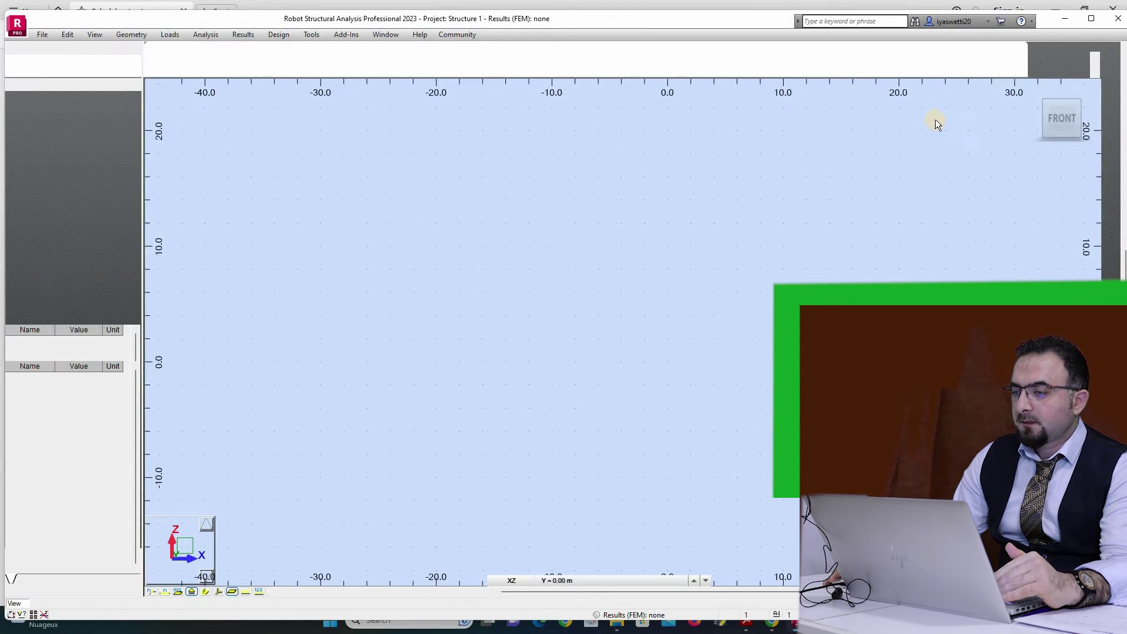
Step: Define Cartesian structural axes in the X direction at positions 0, 5, 8.5 and 12 m
click(1122, 91)
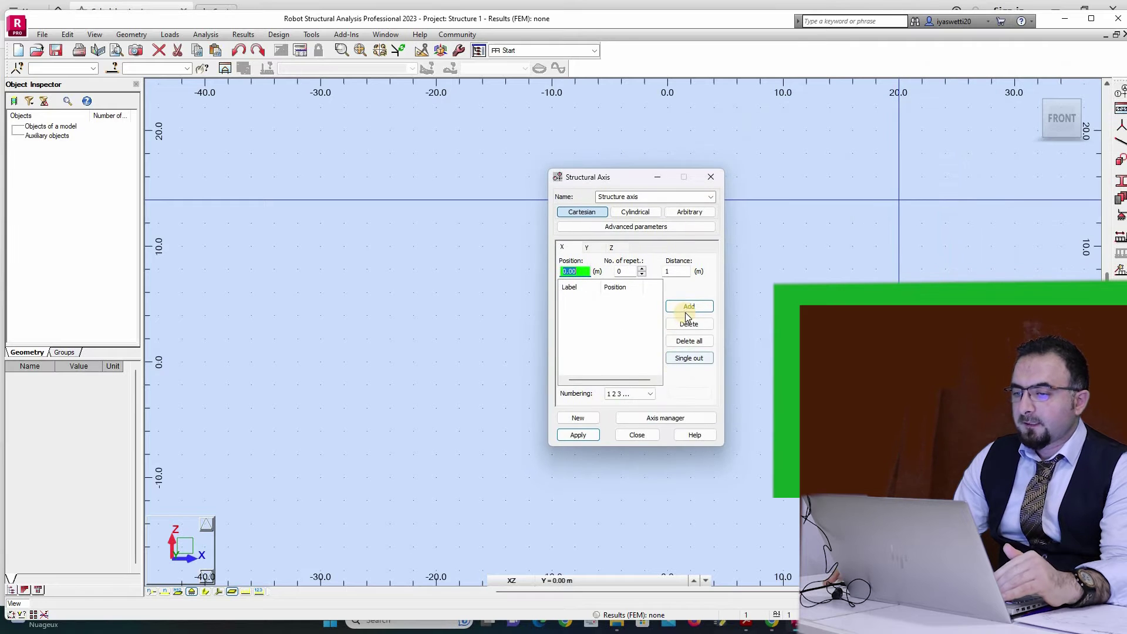
click(690, 306)
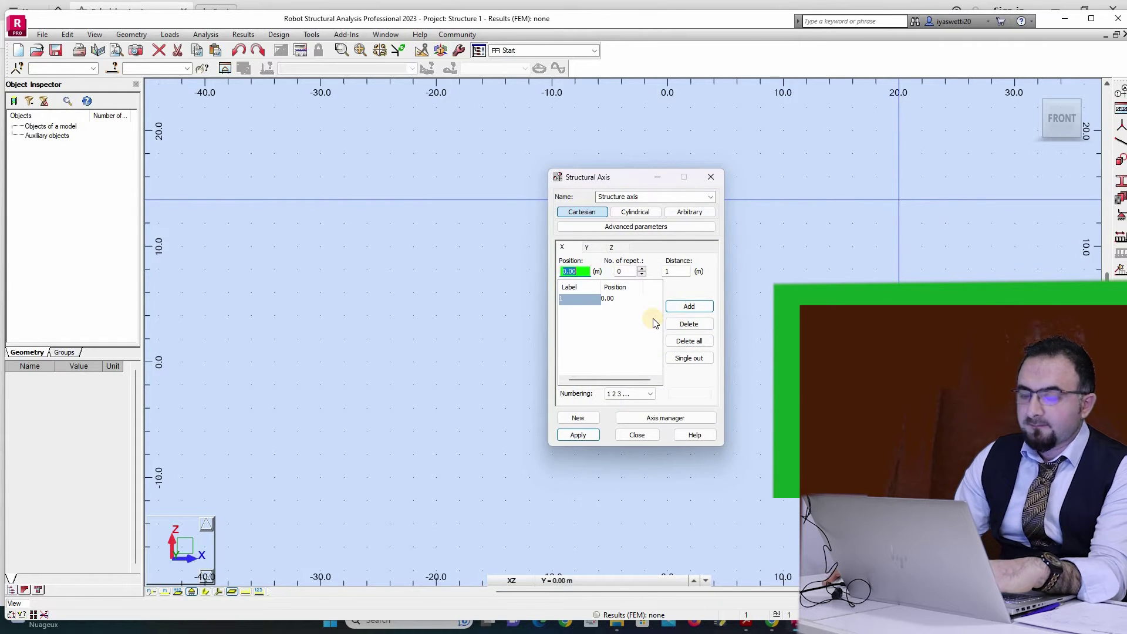
text(5)
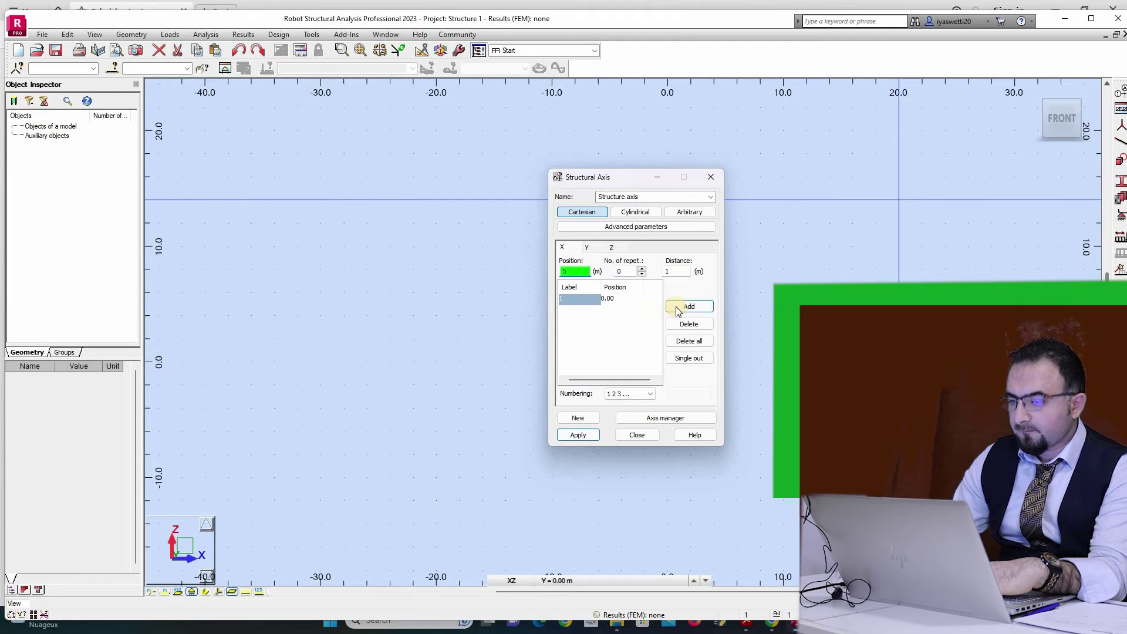
click(686, 307)
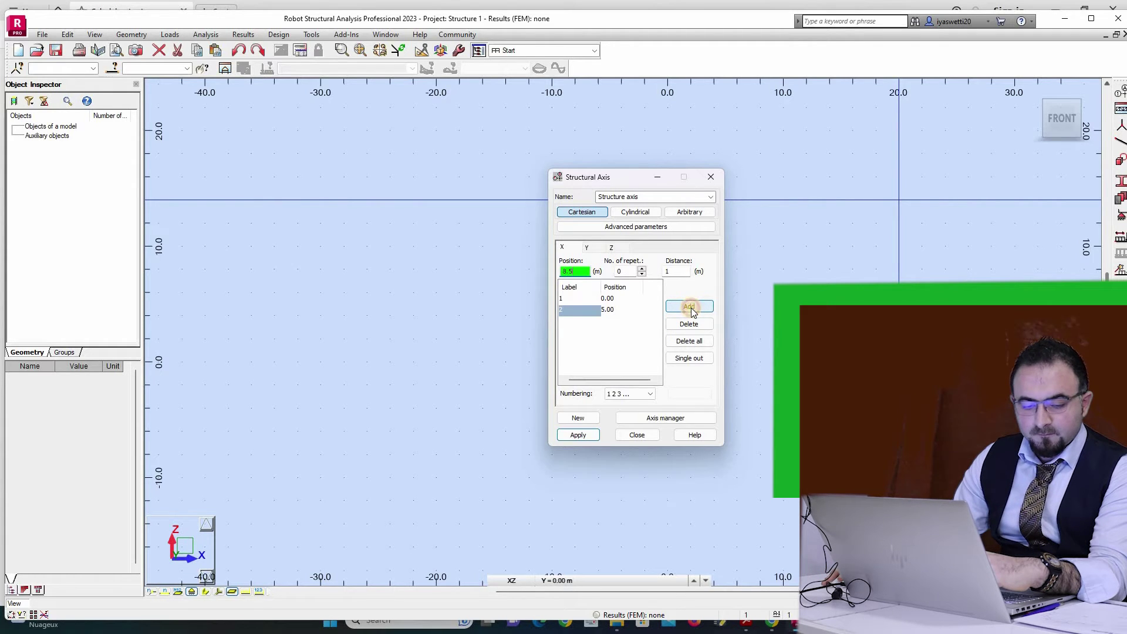
click(690, 307)
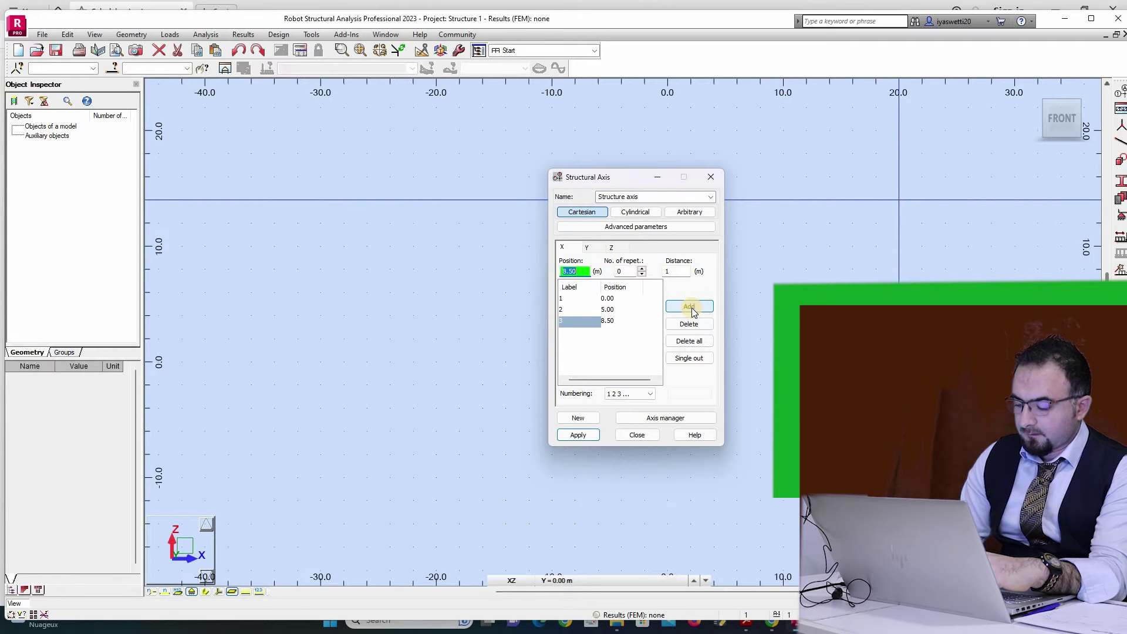
text(12)
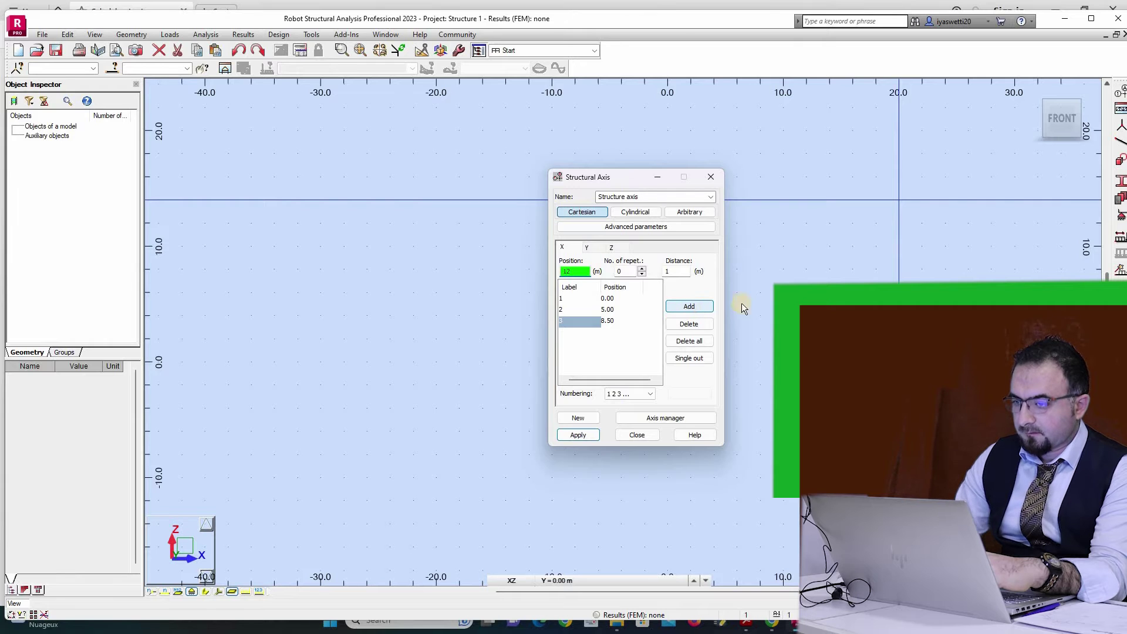
click(675, 307)
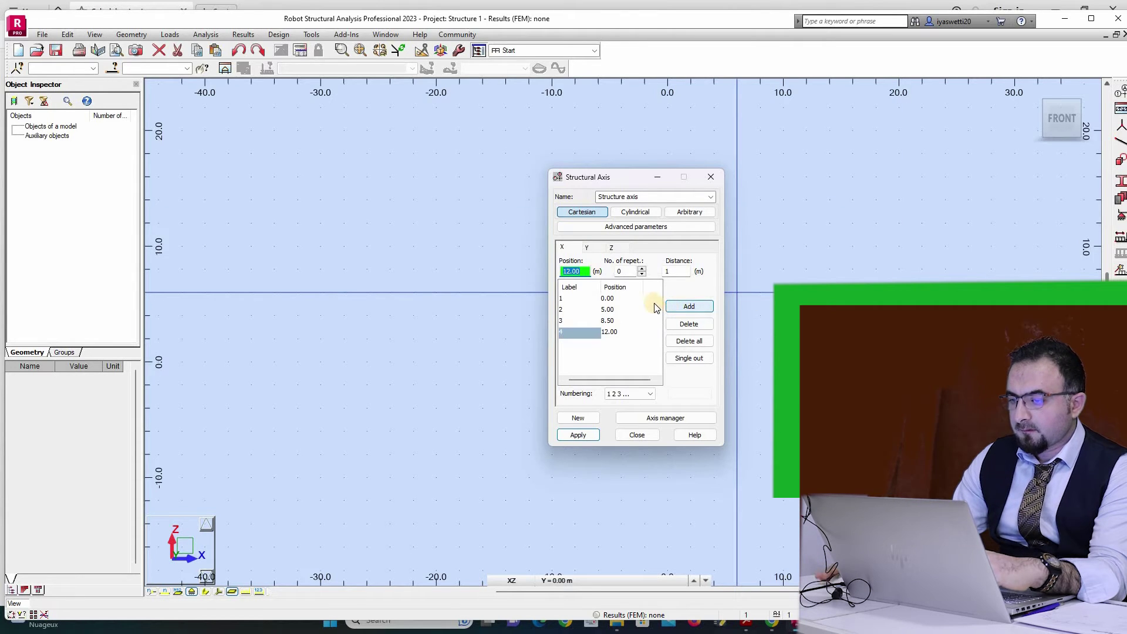
Step: Add a Y-direction structural axis at 0 m, numbered by value
click(587, 247)
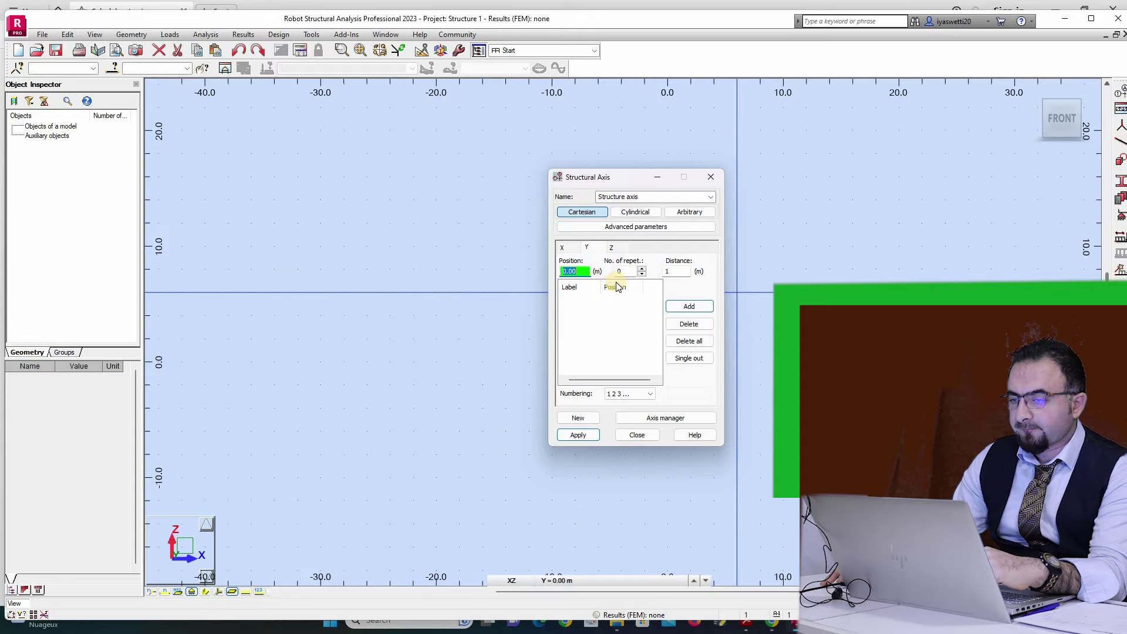
click(635, 394)
click(633, 419)
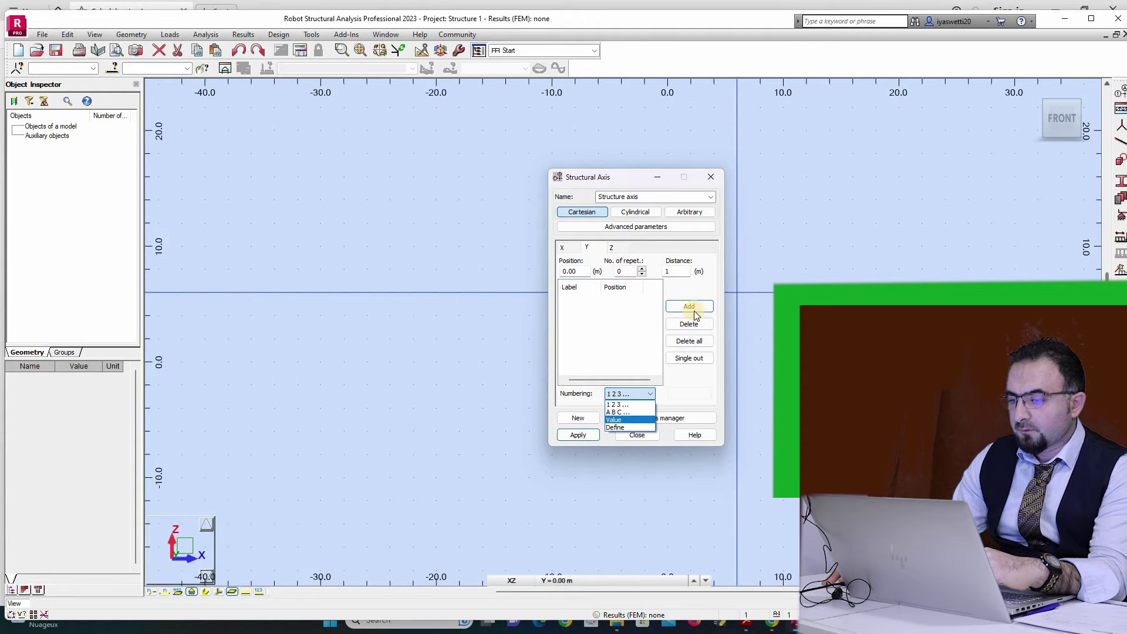
click(686, 307)
Step: Add Z-direction structural axes at 0, 2.5 and 4 m and number them A B C
click(616, 246)
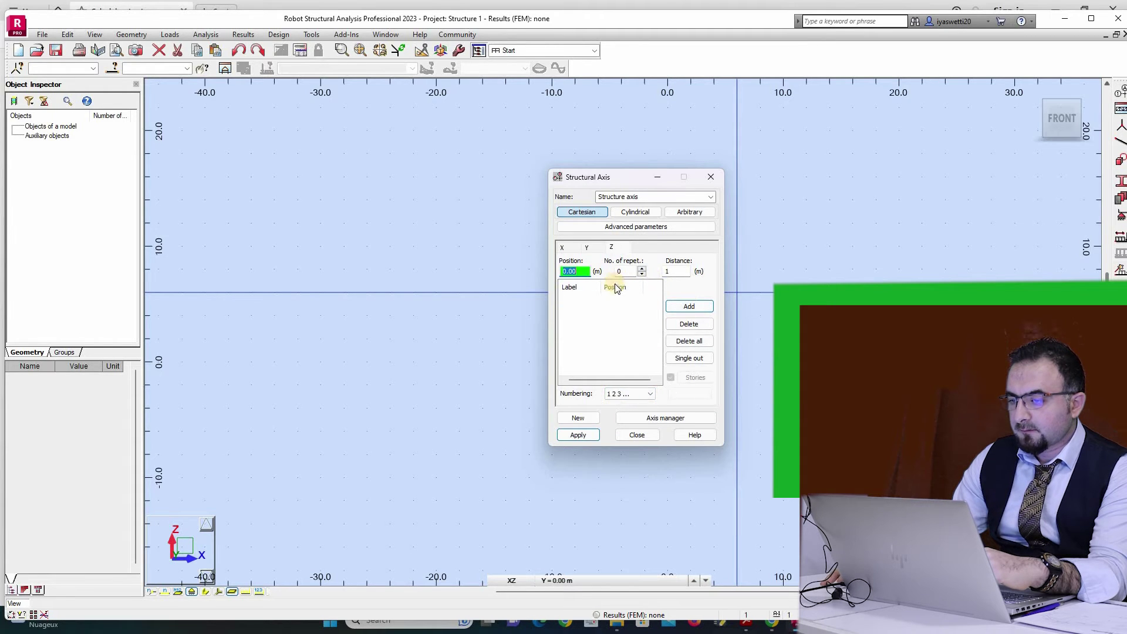
click(670, 308)
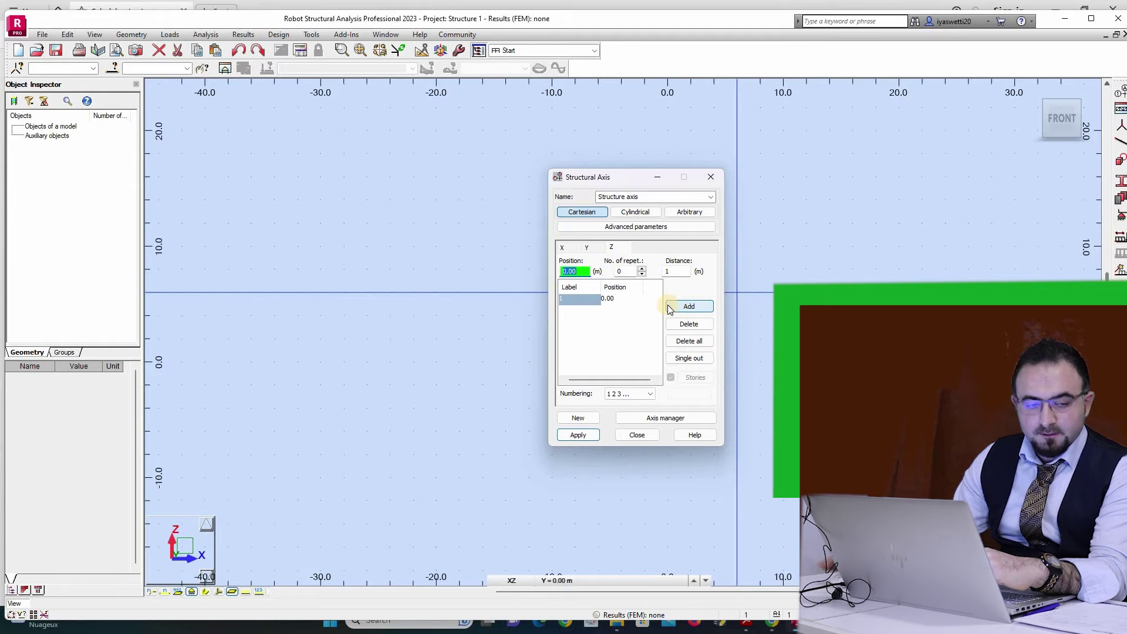
text(2.)
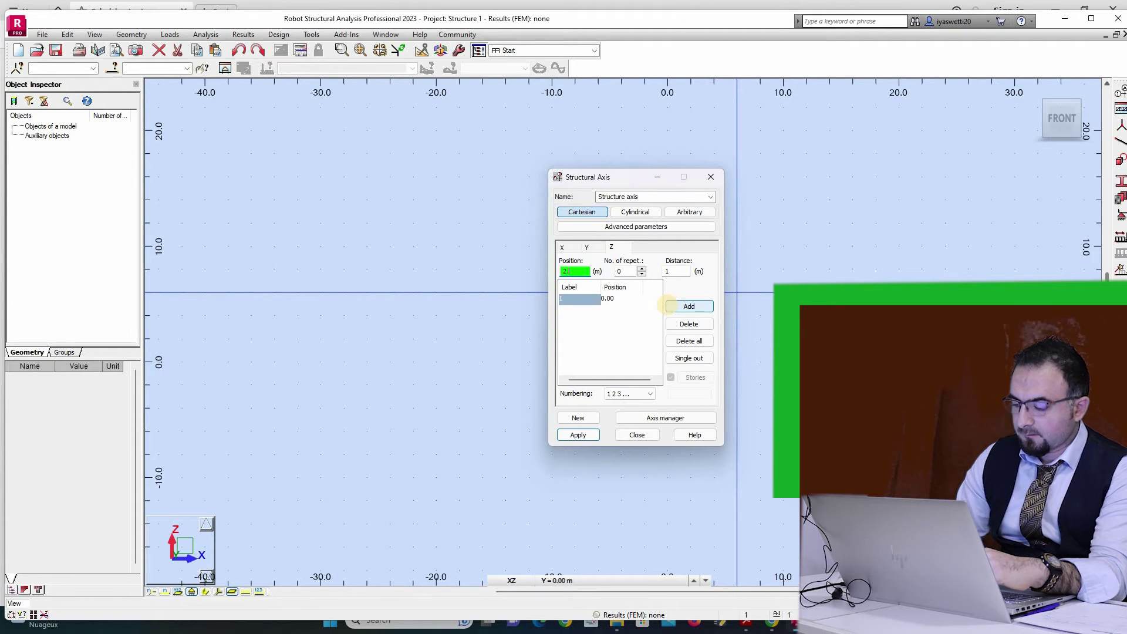
text(5)
click(677, 307)
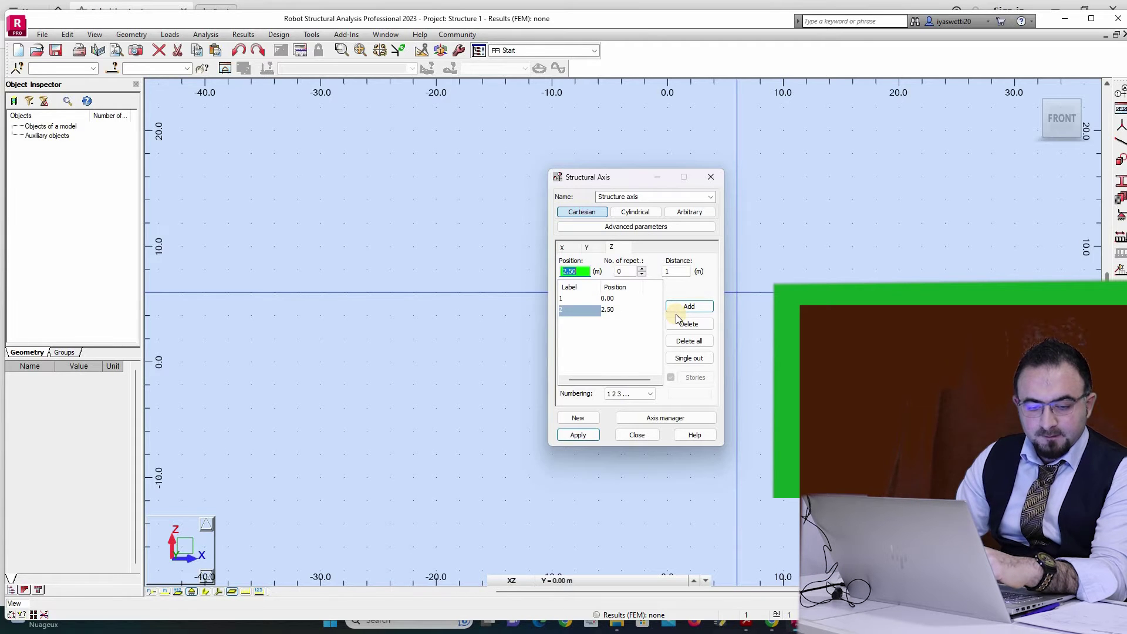
text(4)
click(676, 314)
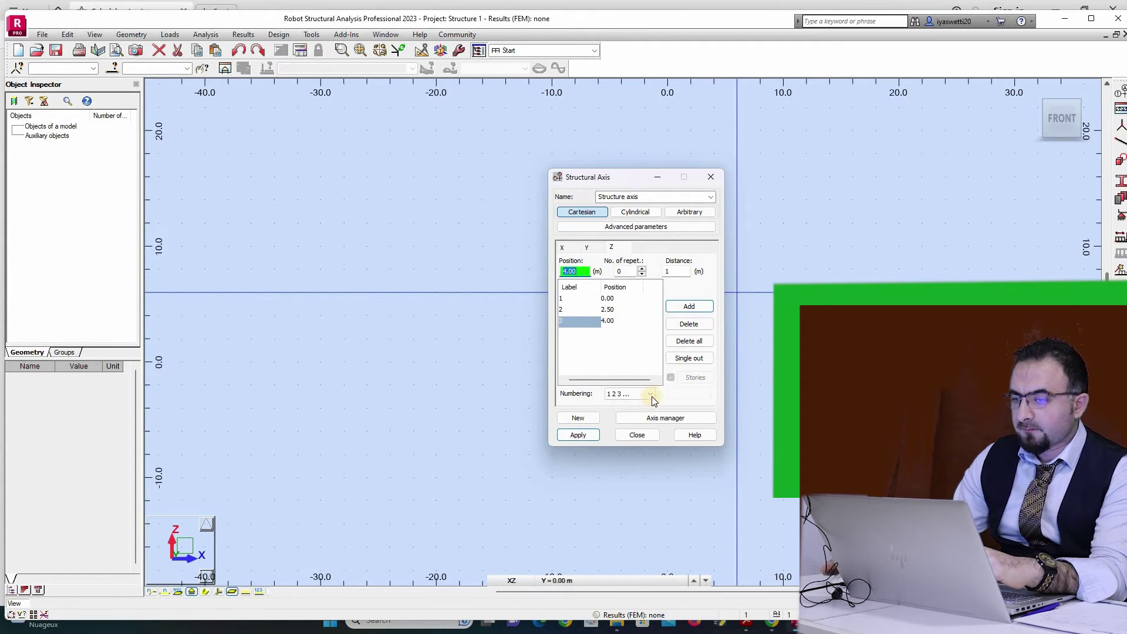
click(634, 394)
key(Return)
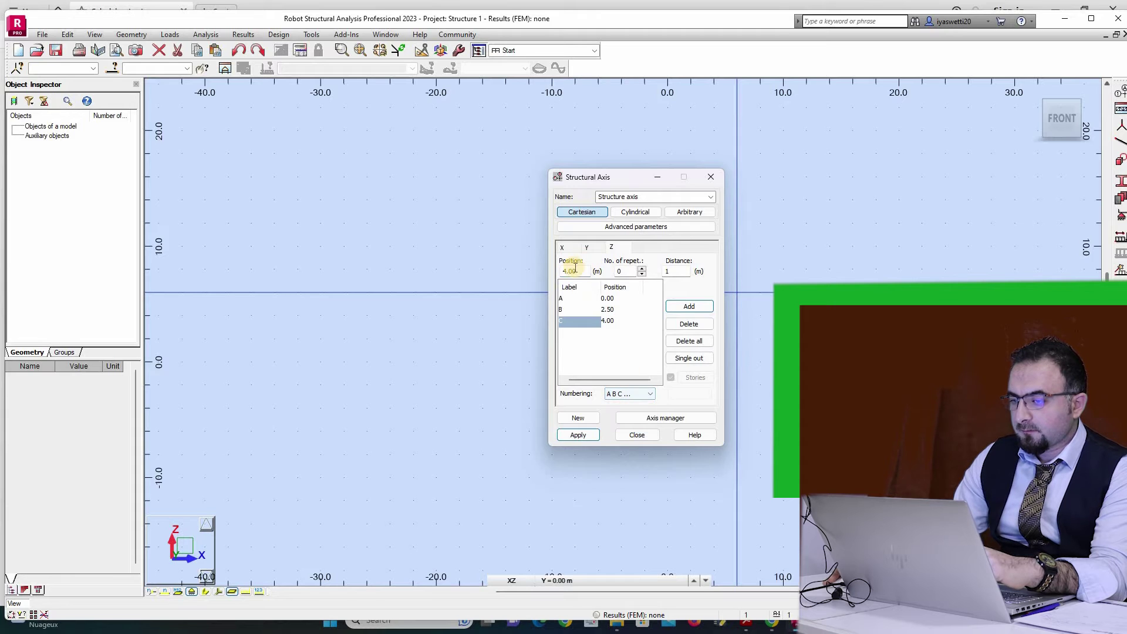
Step: Add another Z-direction axis at 6 m and apply the structural axes to the model
double_click(573, 271)
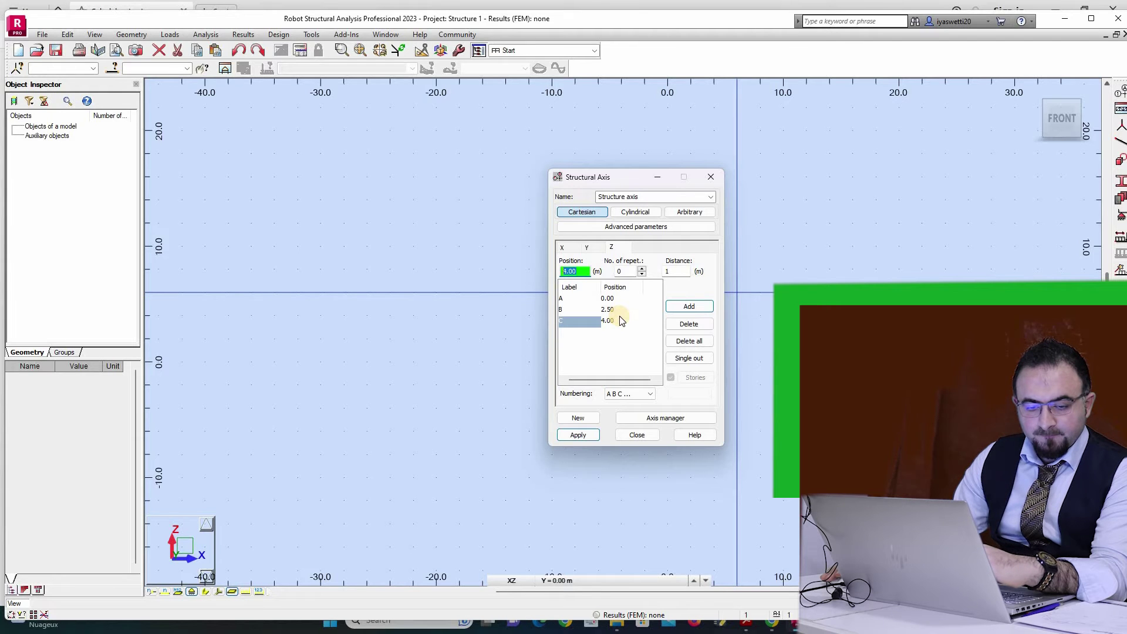
text(6)
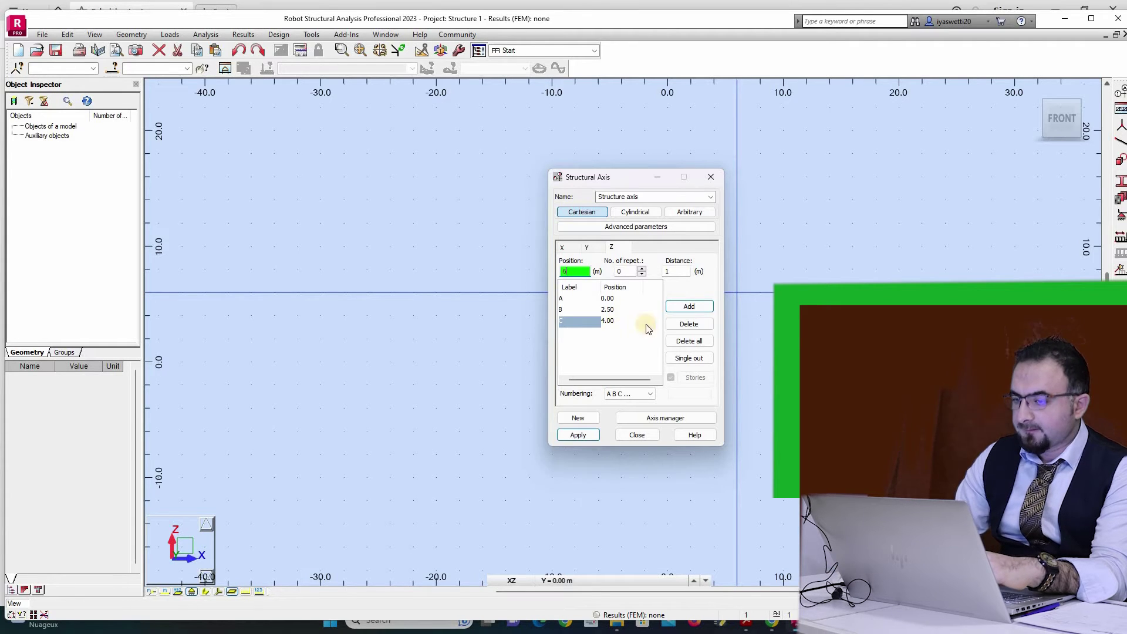
click(700, 306)
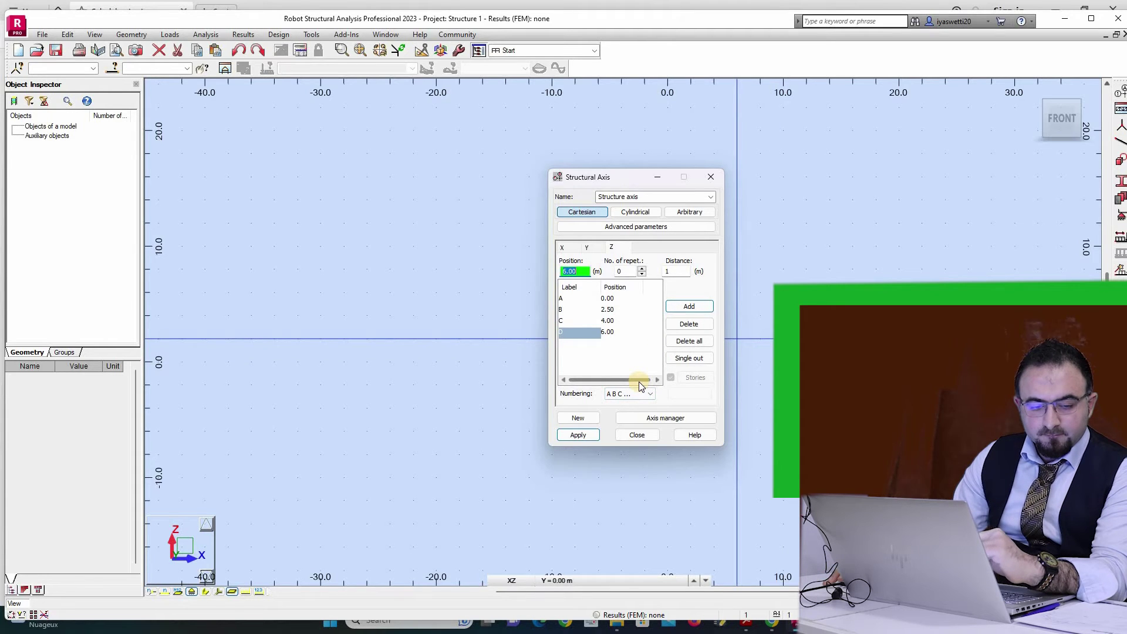
click(579, 436)
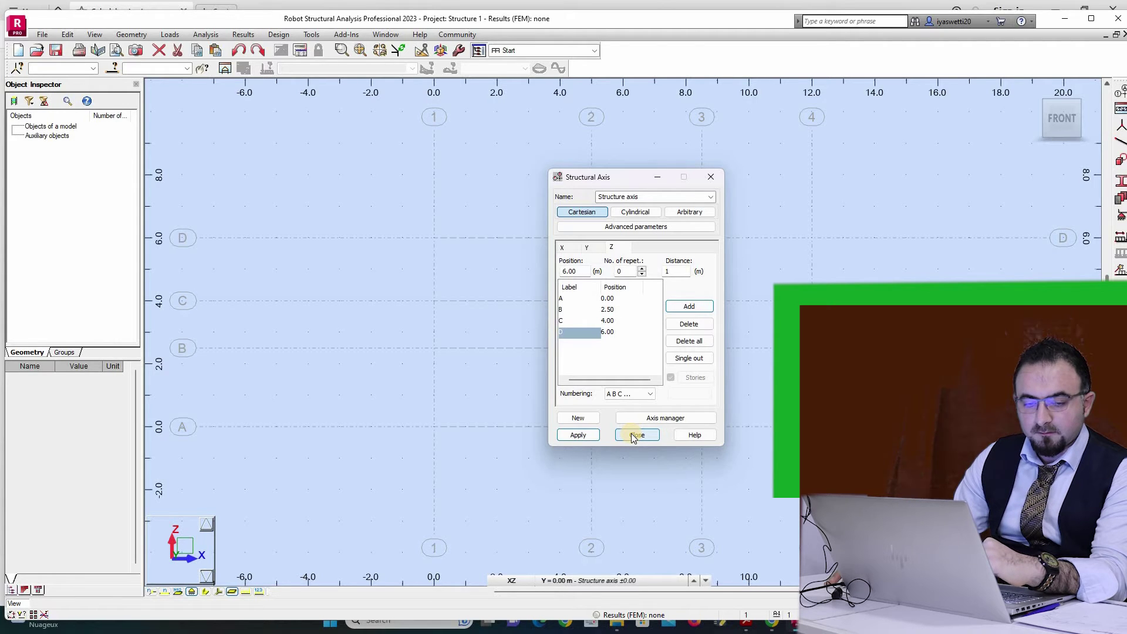
Step: Add an X-direction axis at 17 m, apply the updated grid and finish the structural axis definition
click(562, 247)
double_click(581, 271)
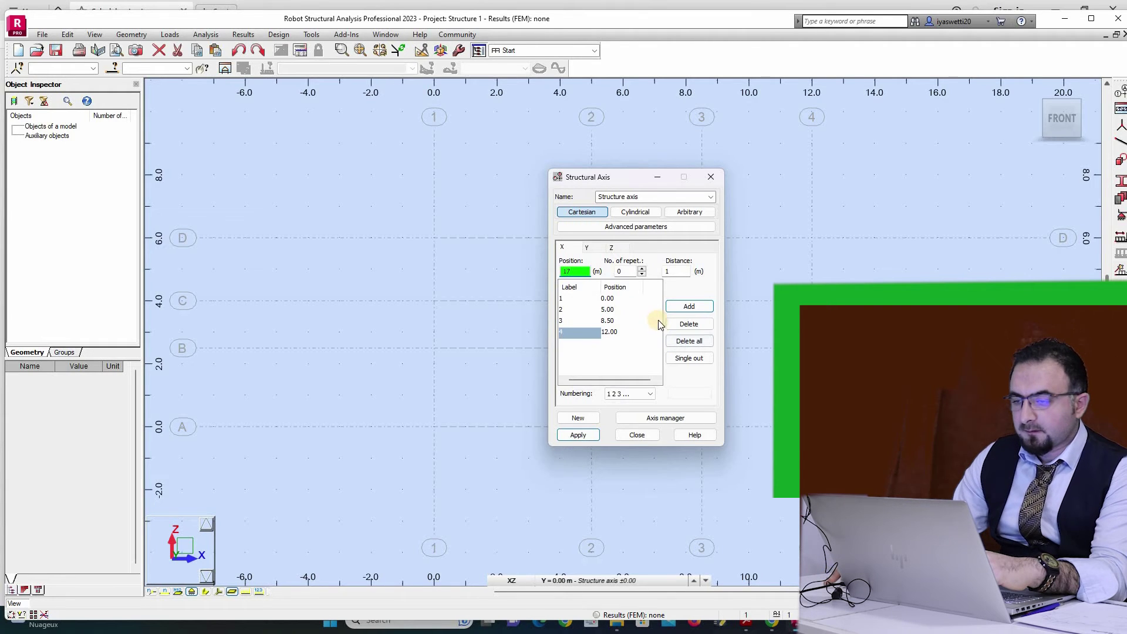
click(690, 308)
click(688, 307)
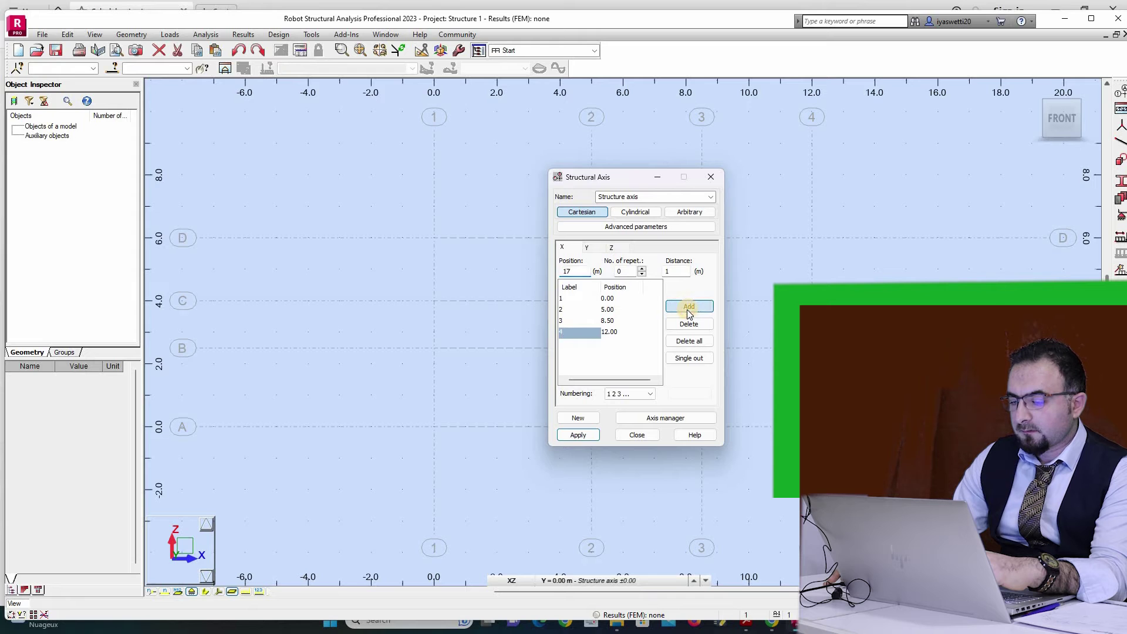
click(594, 436)
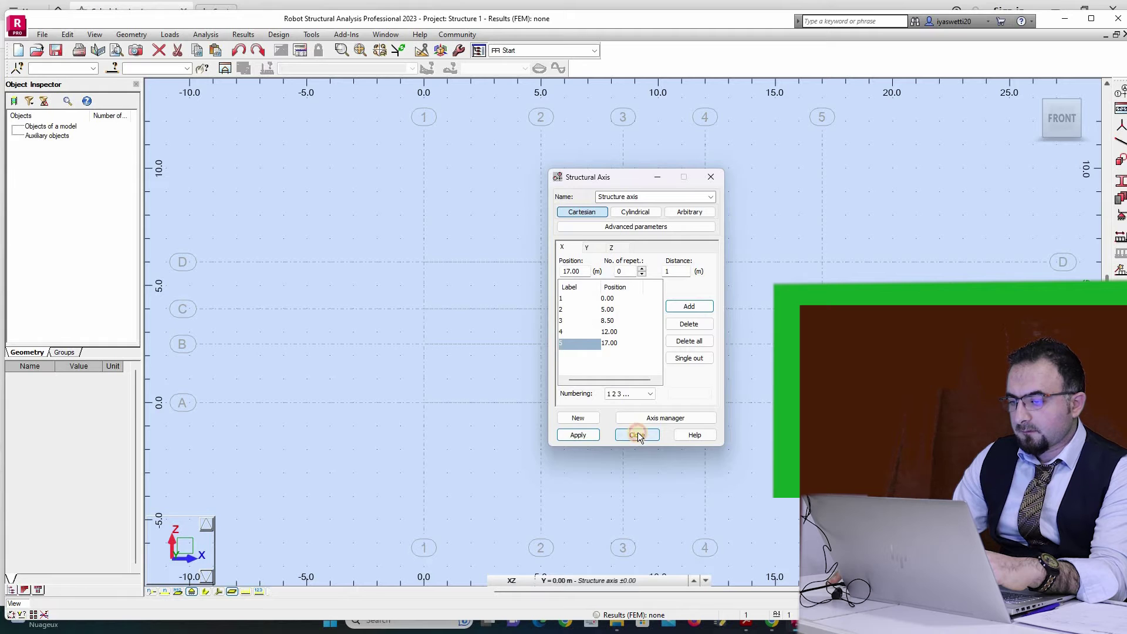
click(638, 434)
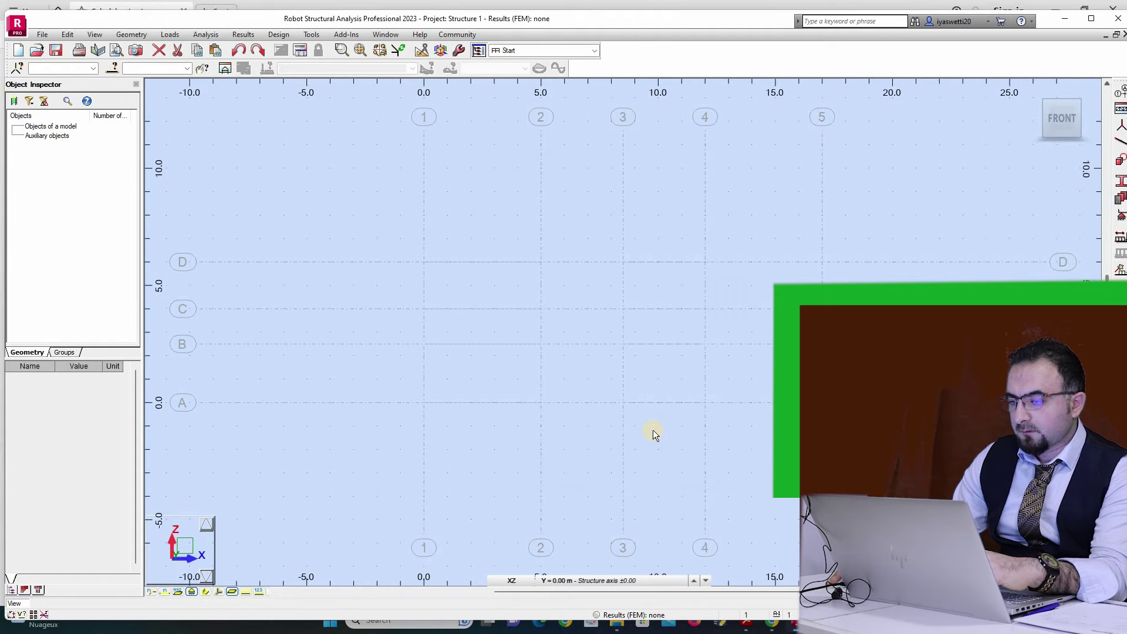
Step: Start defining members and review the buckling parameters of the Simple member type
click(1120, 140)
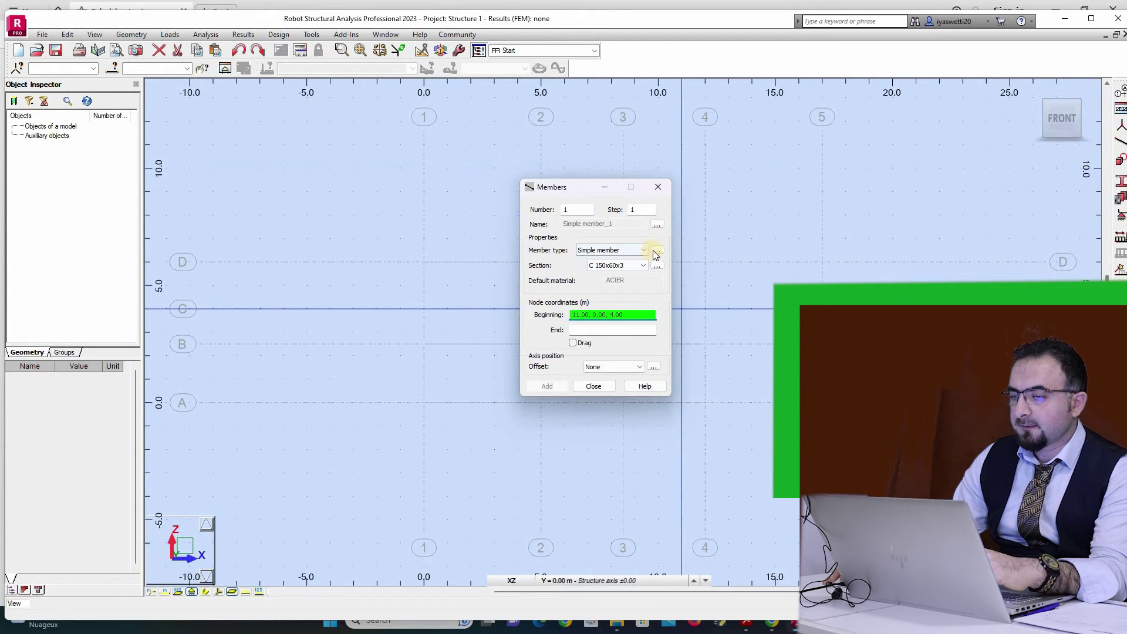
click(657, 251)
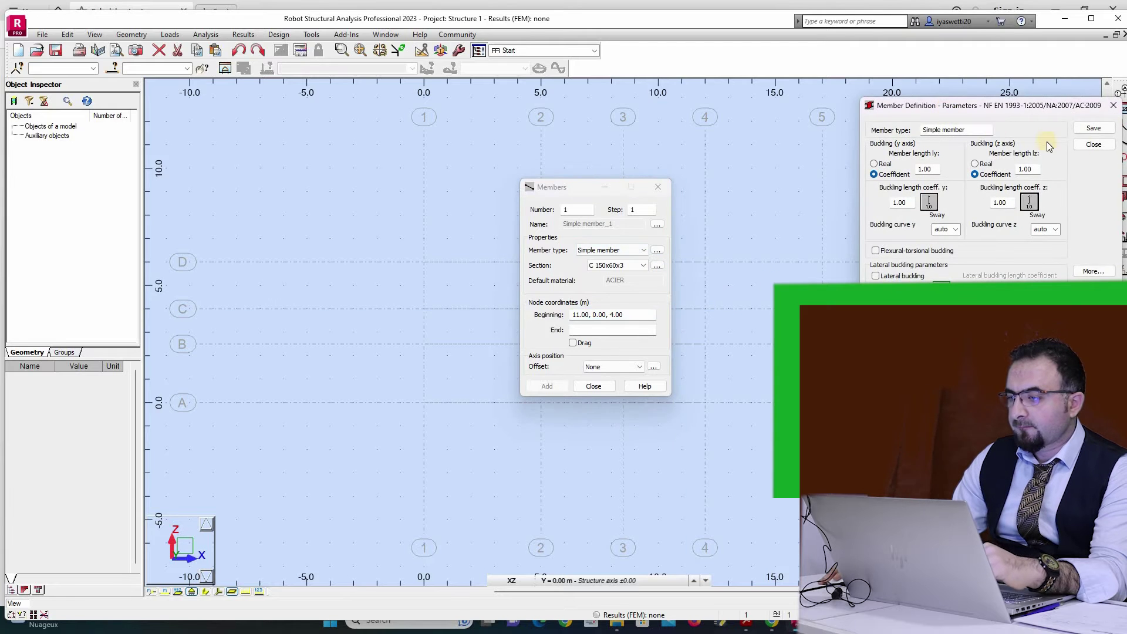
click(1094, 145)
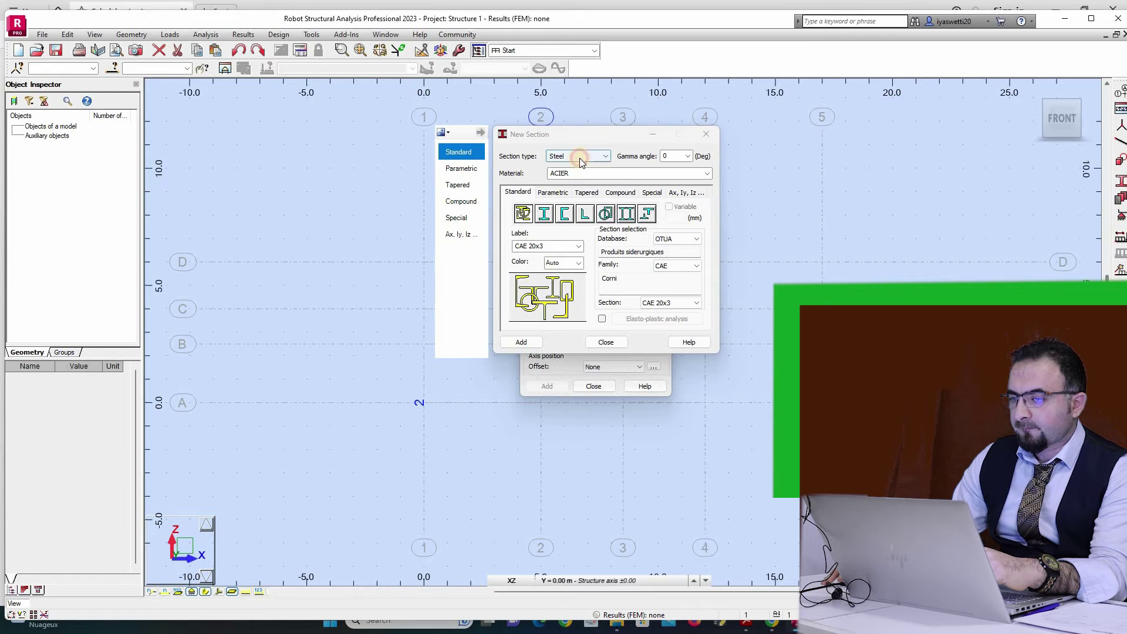
Step: Set the new section's type to Timber and browse the standard REC sizes in the Bois database
click(579, 157)
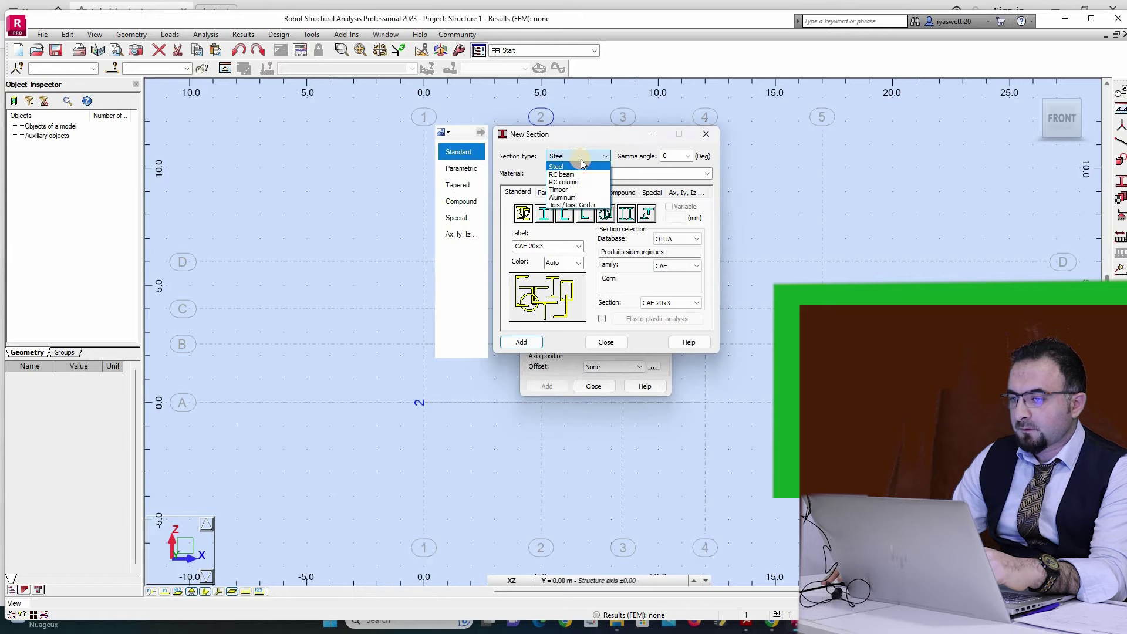
click(586, 190)
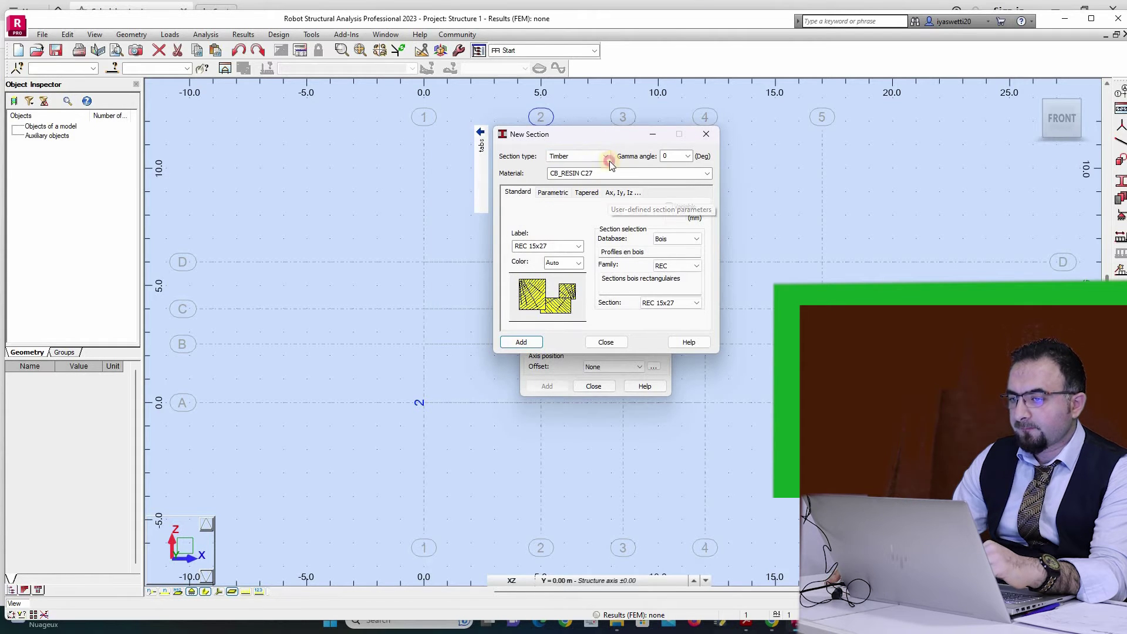
drag(591, 133, 653, 159)
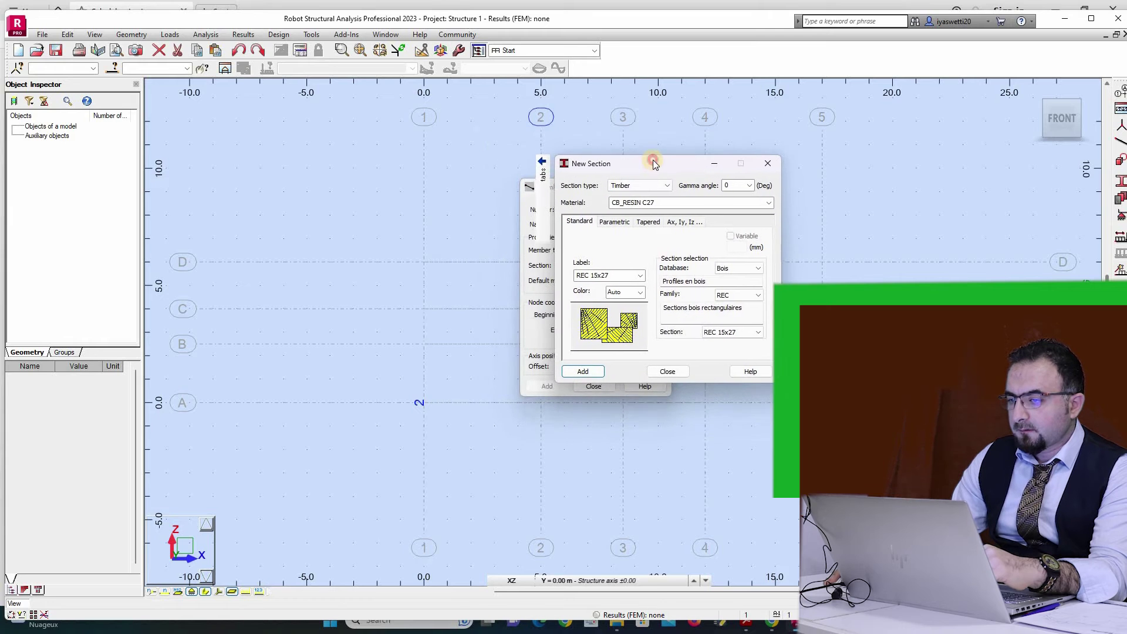
click(745, 331)
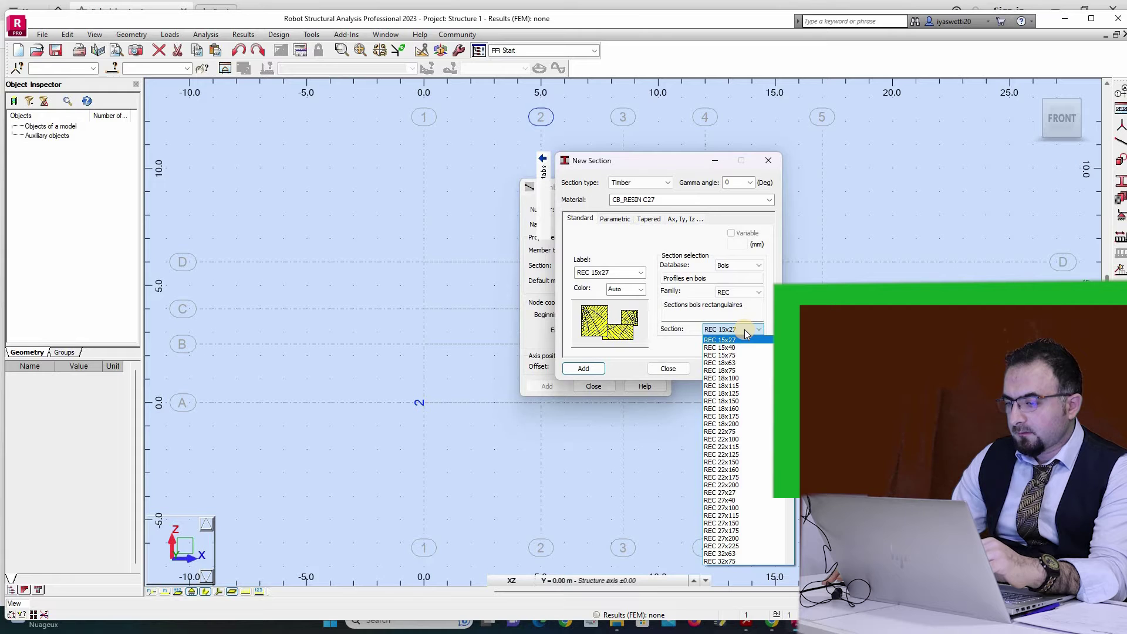
scroll(747, 411, down, 6)
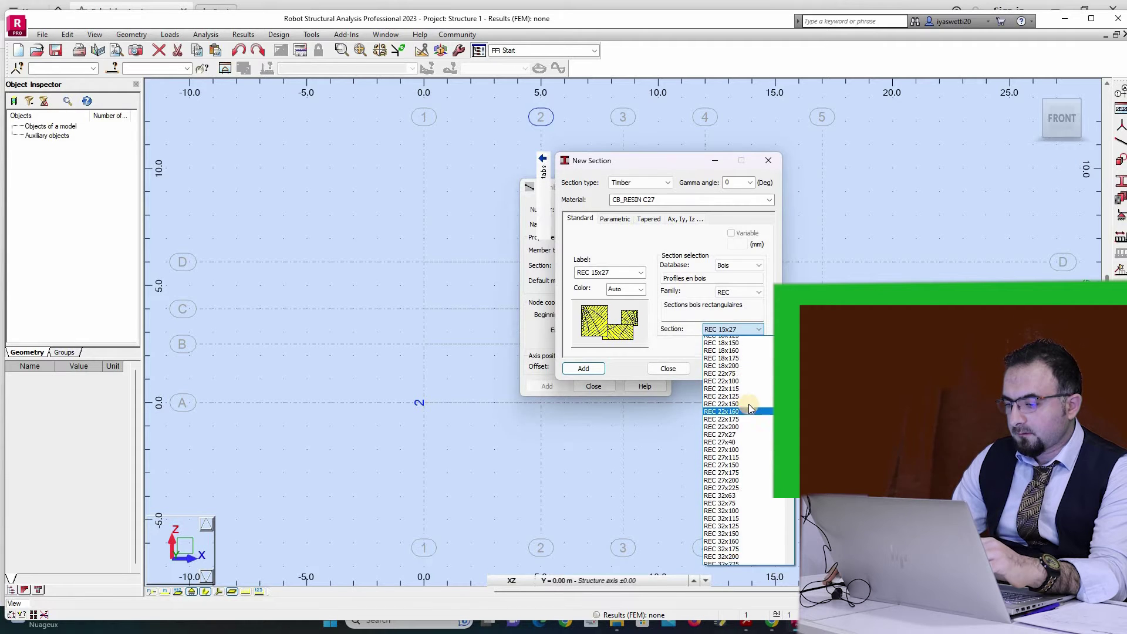
scroll(750, 405, down, 8)
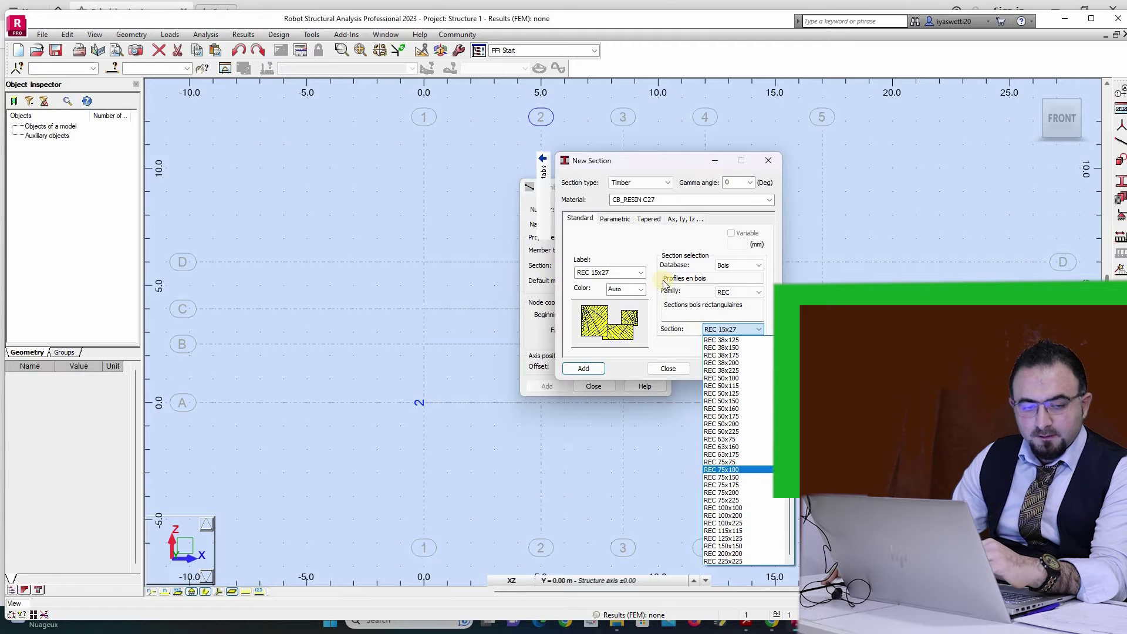
click(632, 243)
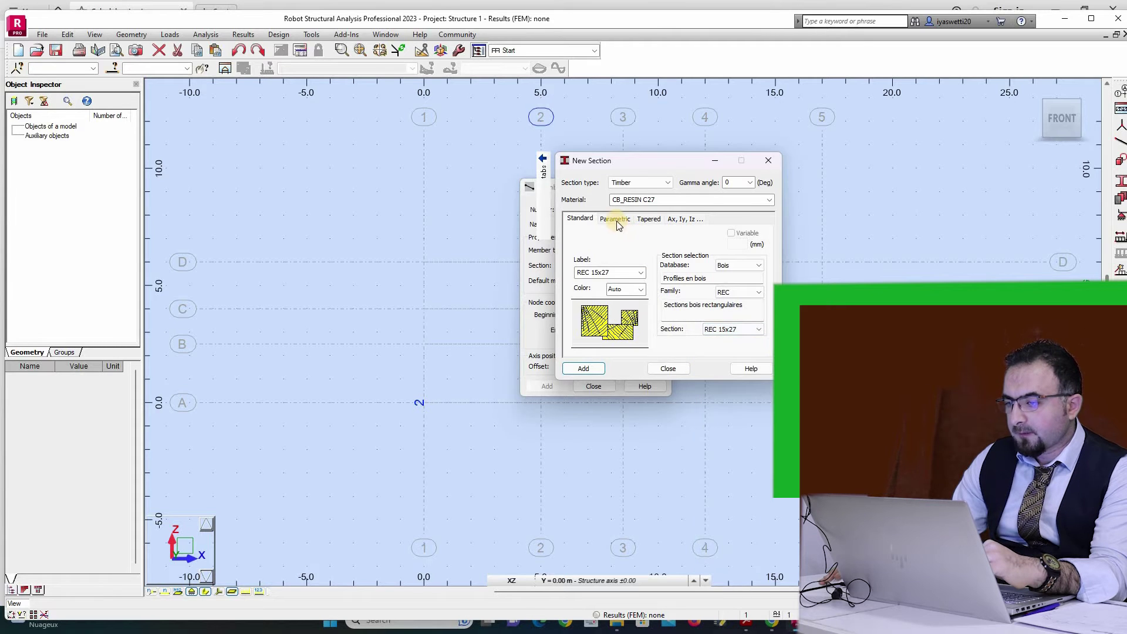
Step: Add a parametric rectangular timber section RECT_1 with both b and h set to 220 mm
click(616, 219)
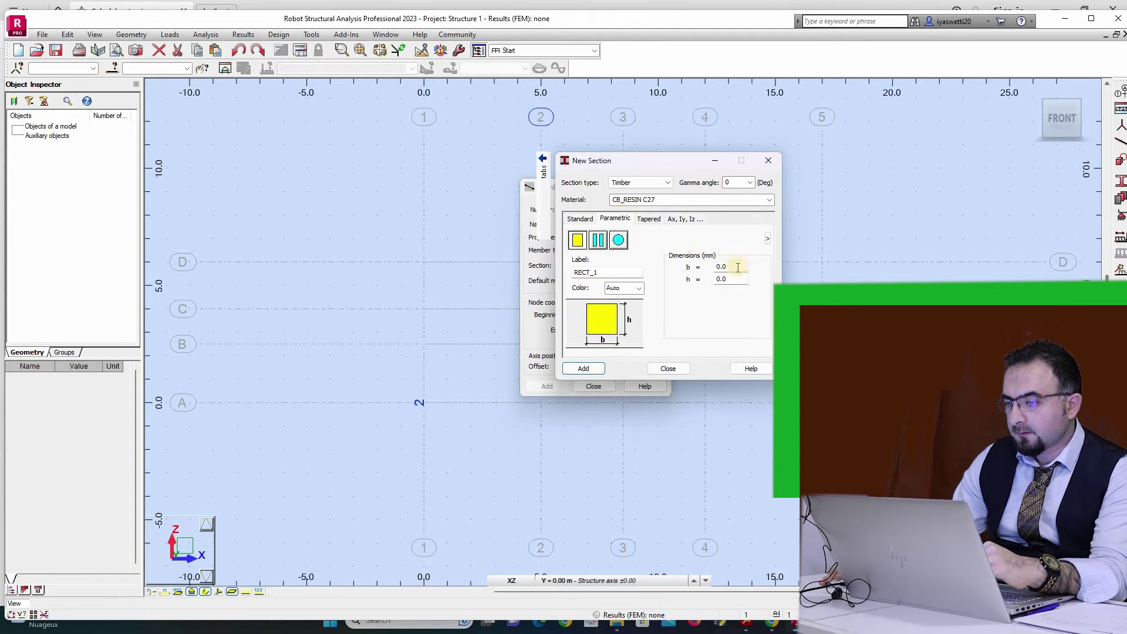
click(698, 271)
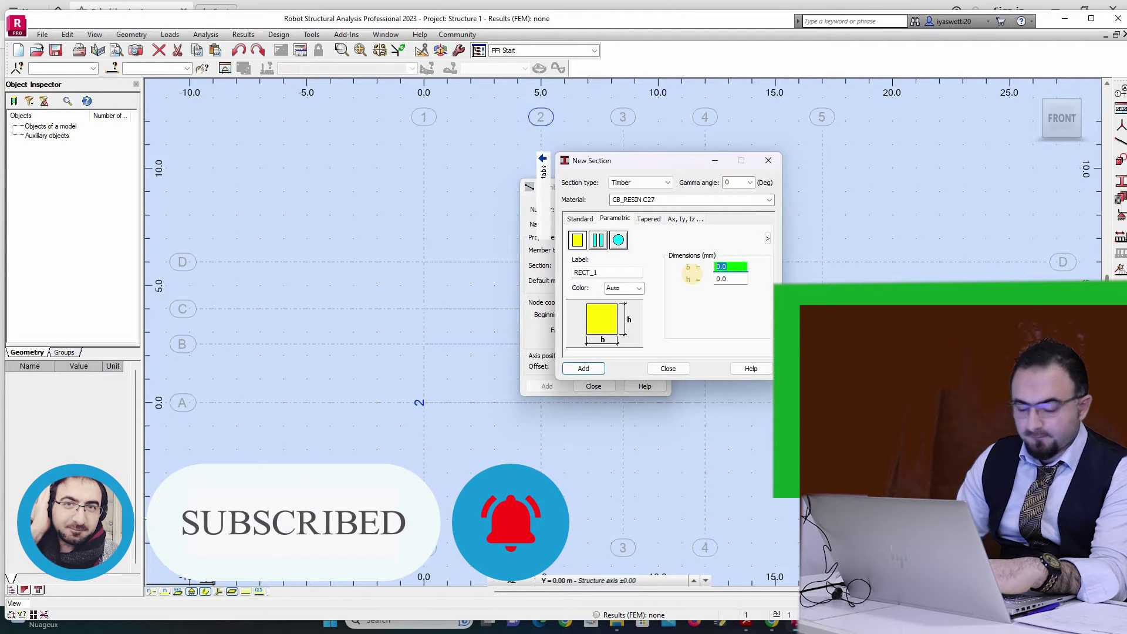
text(220)
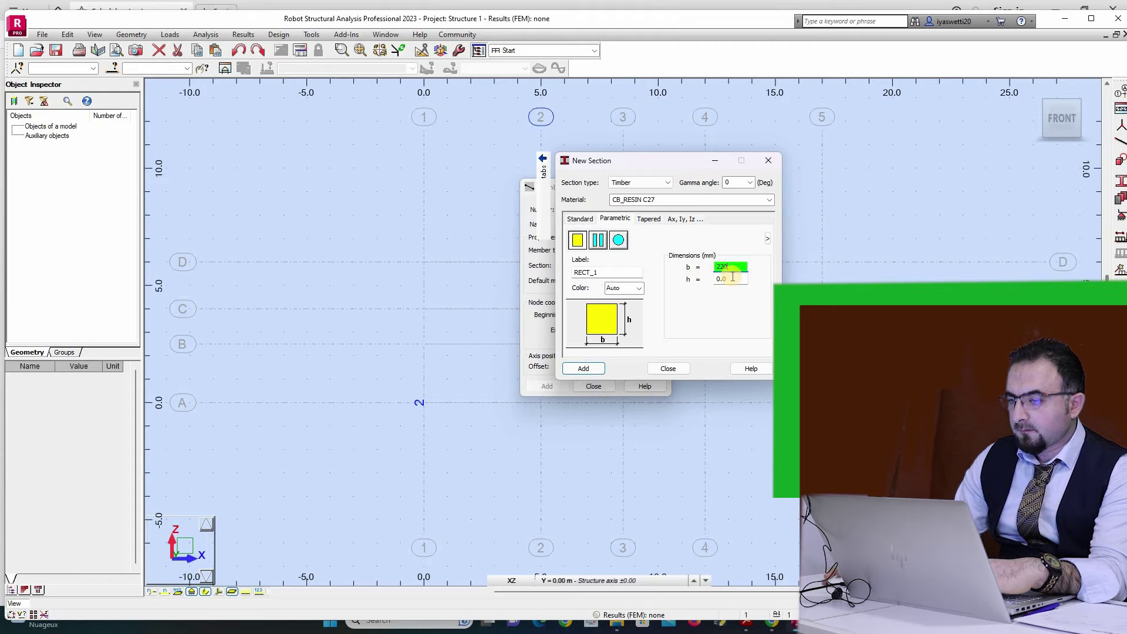
key(Tab)
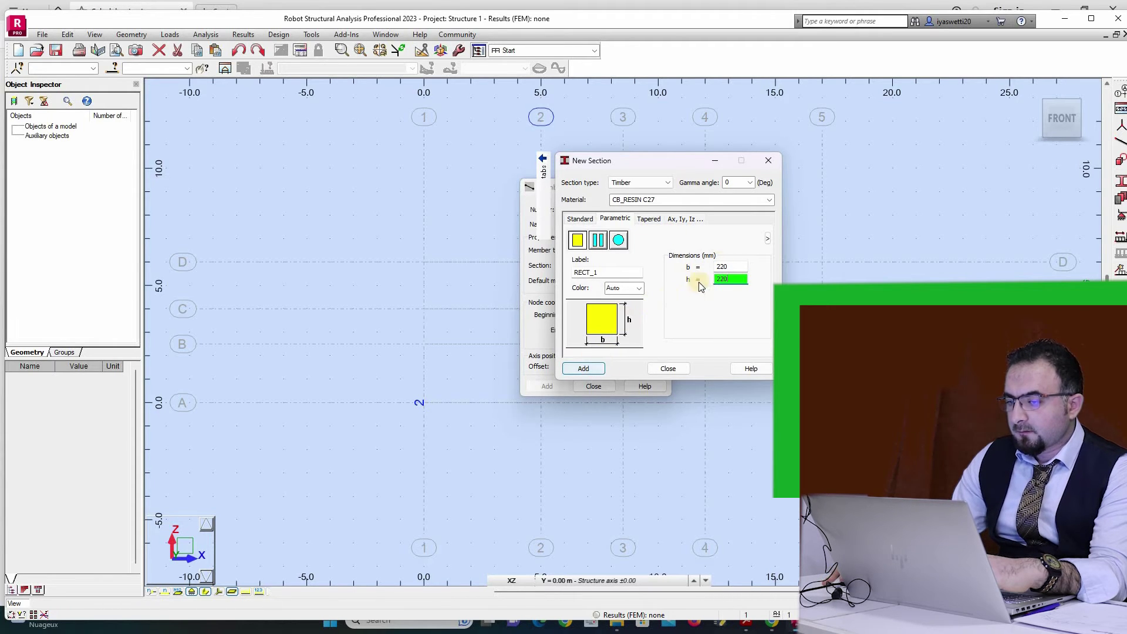
key(Tab)
key(Tab)
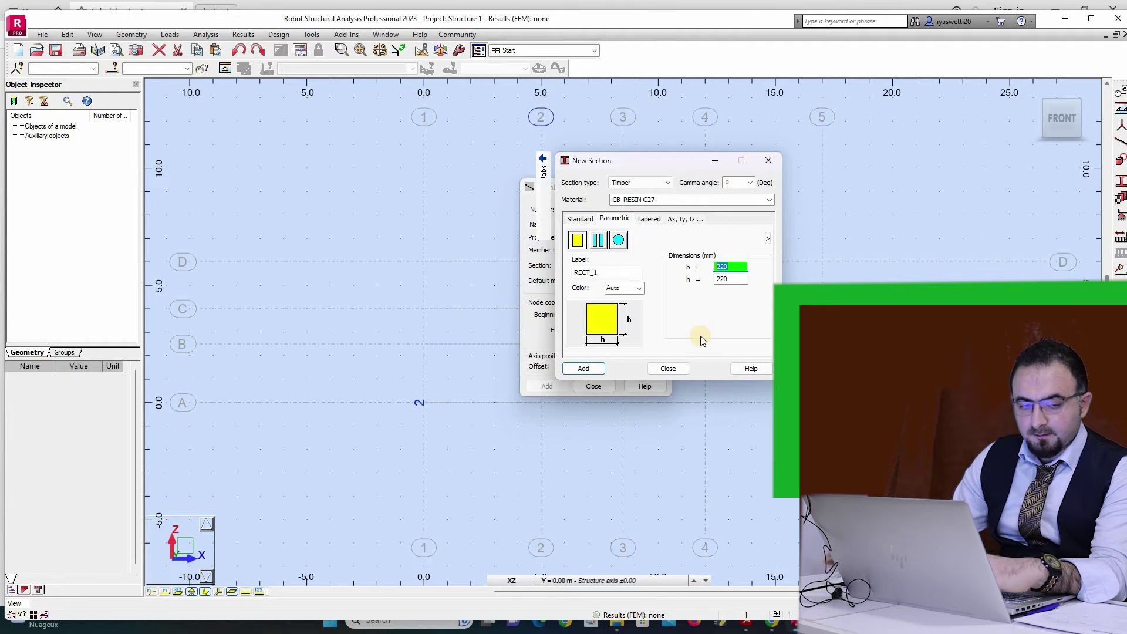
Step: Try to add rectangular sections of 220 x 100 mm and 100 x 100 mm under the label RECT_1, declining to modify the existing section
text(220)
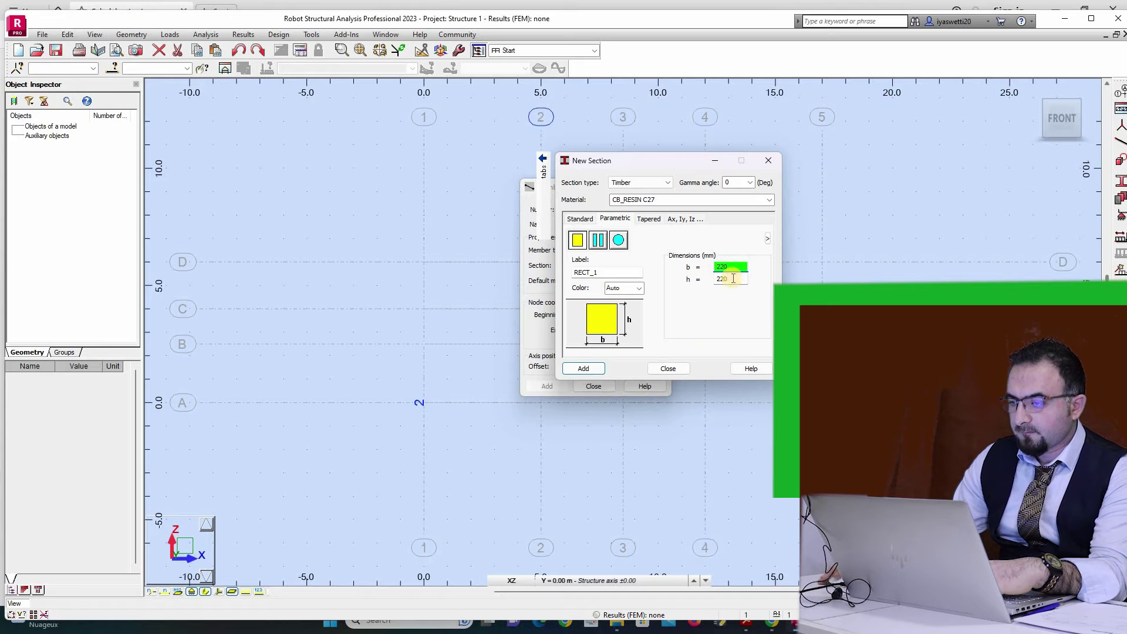
key(Tab)
text(100)
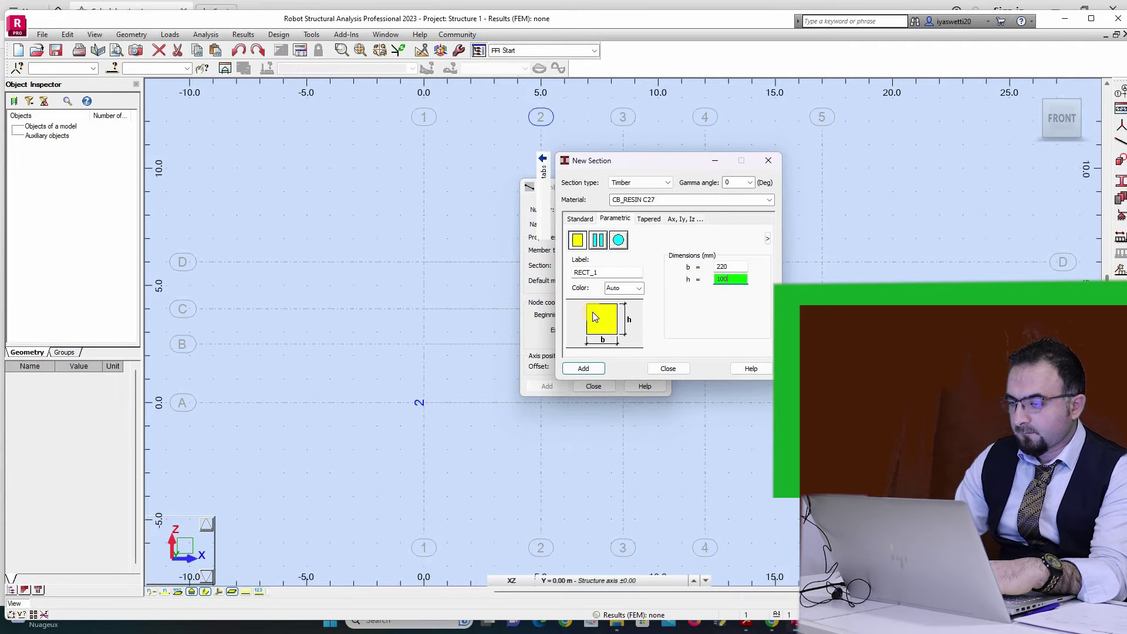
click(583, 369)
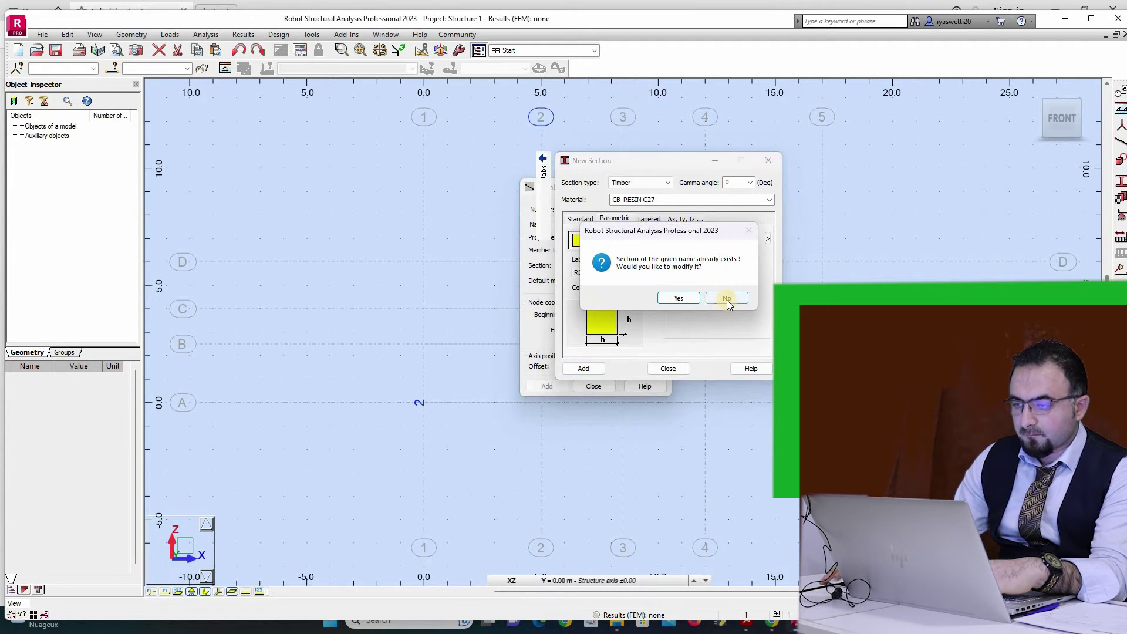
click(722, 300)
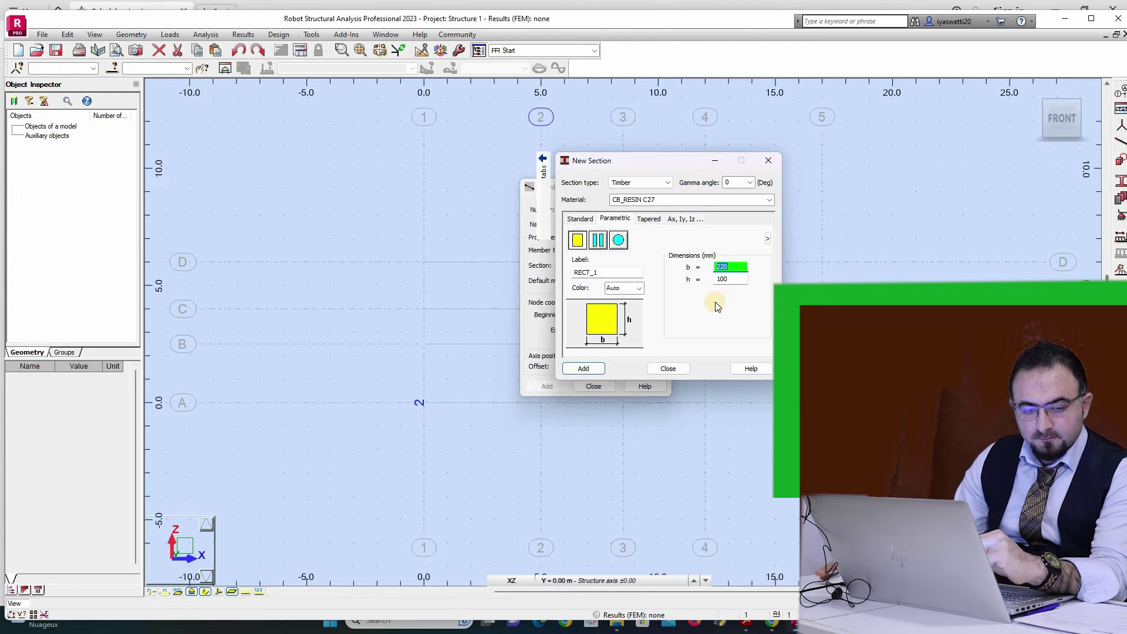
text(100)
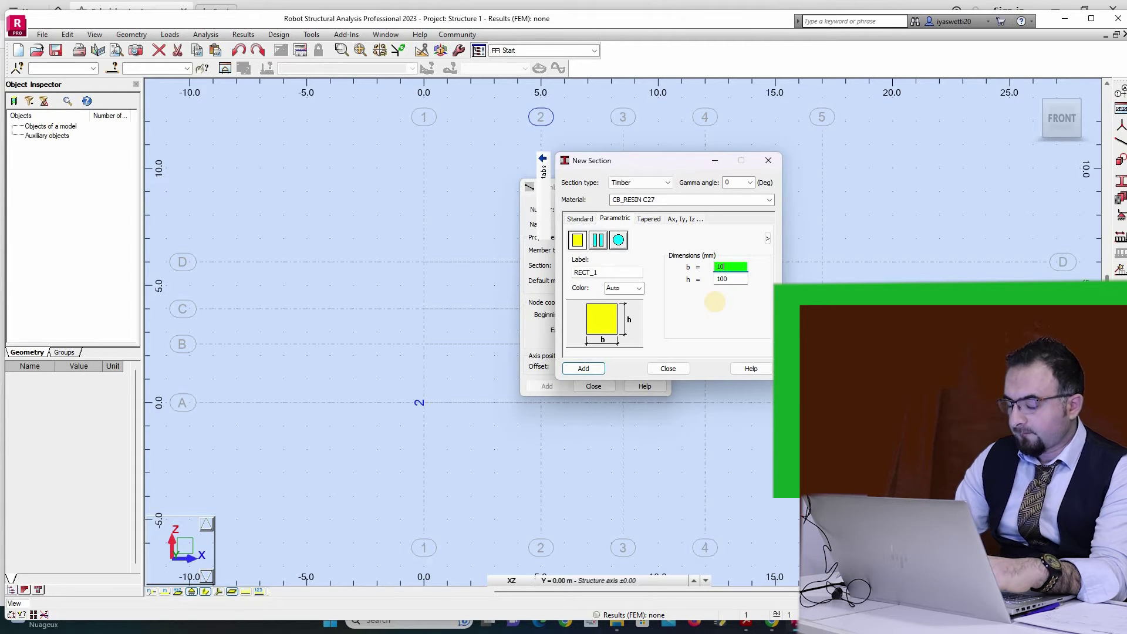
click(584, 368)
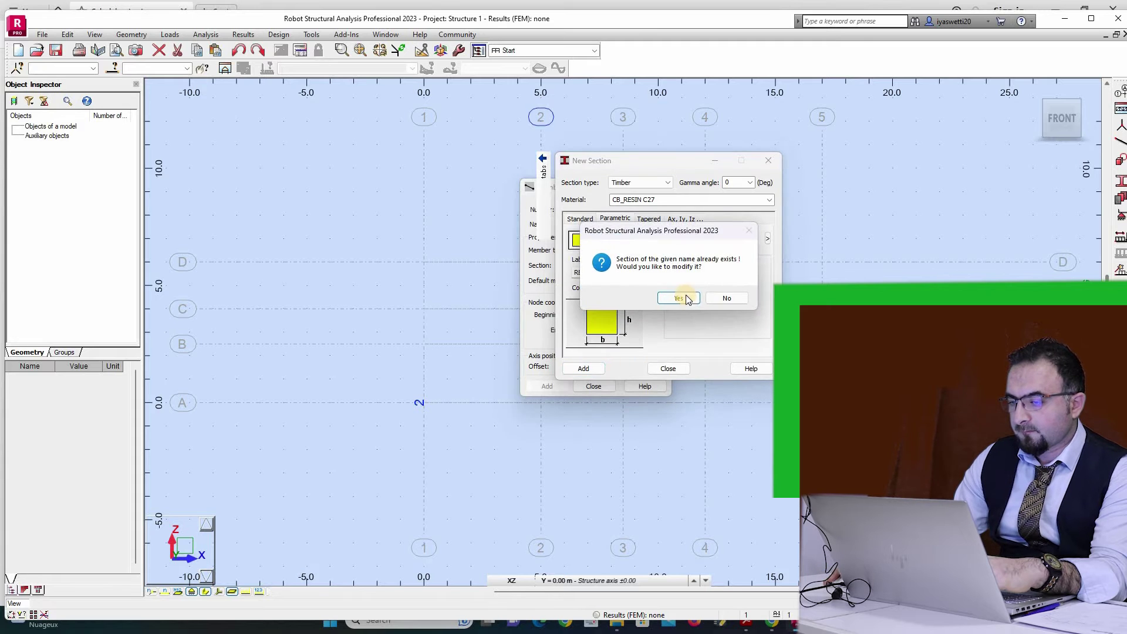
click(726, 298)
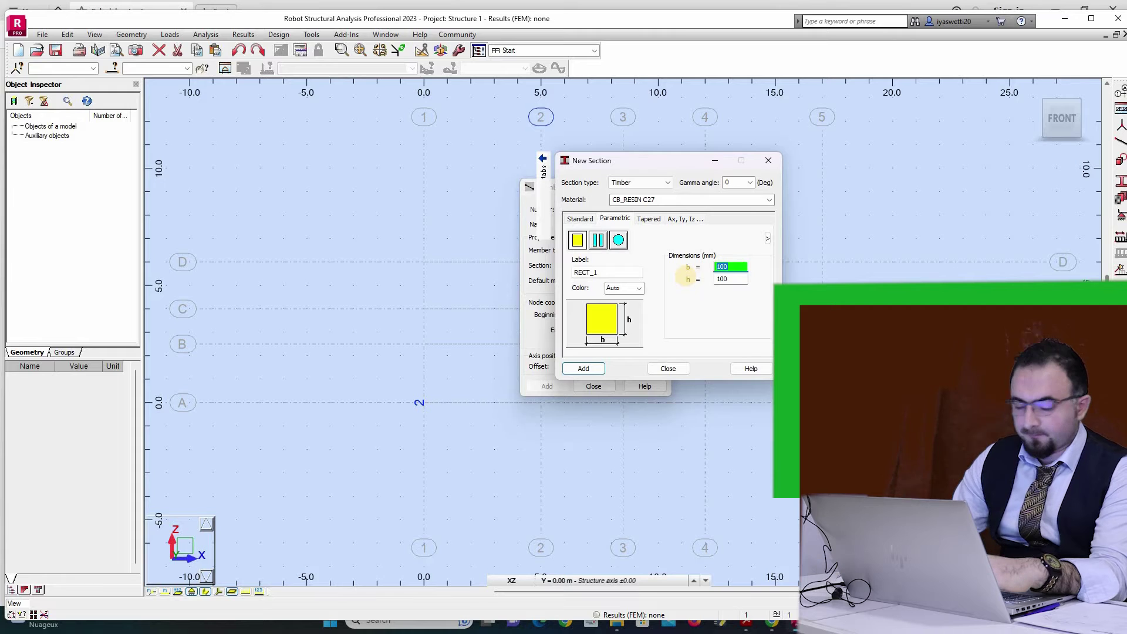
Step: Try to add 70 x 70 mm and 150 x 70 mm sections as RECT_1, decline modifying the existing one and close the section definition
text(70)
key(Tab)
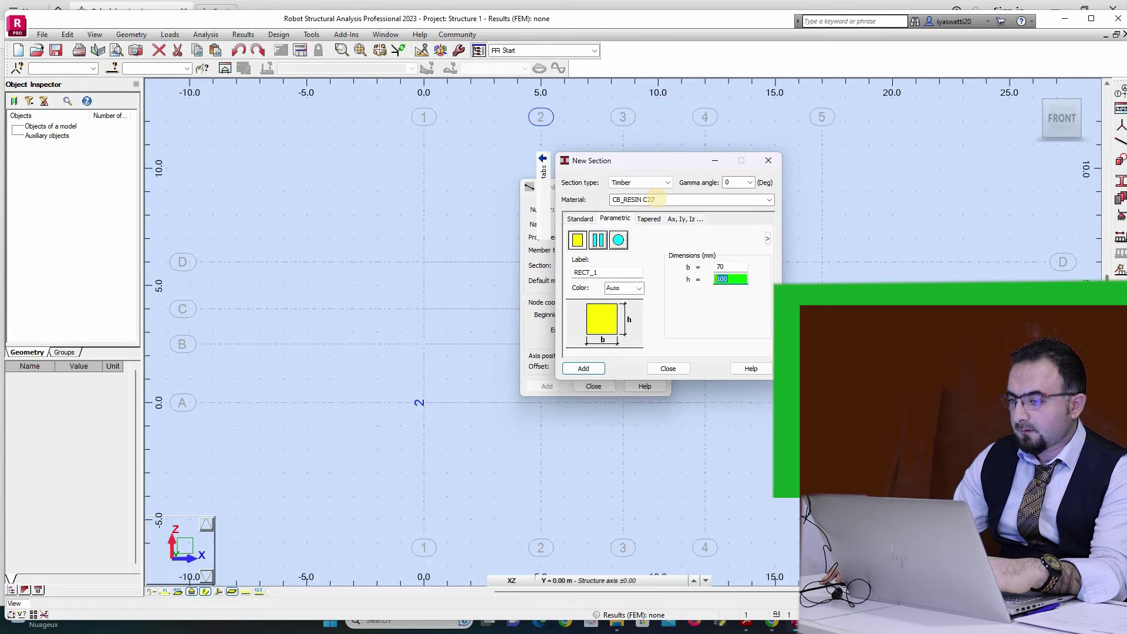
text(70)
click(584, 369)
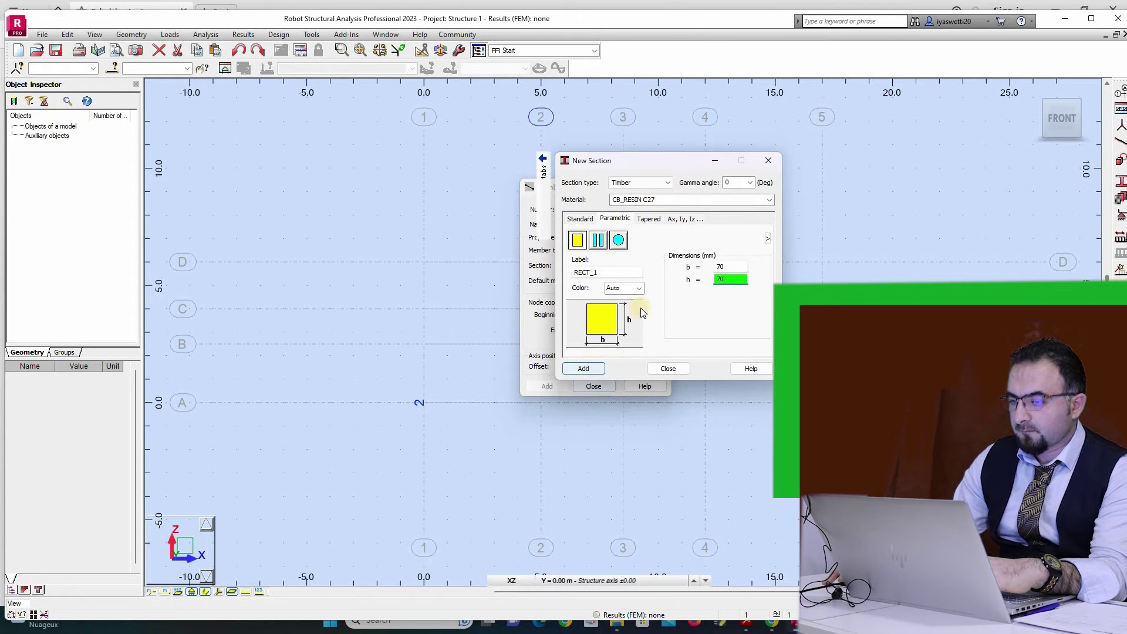
click(724, 298)
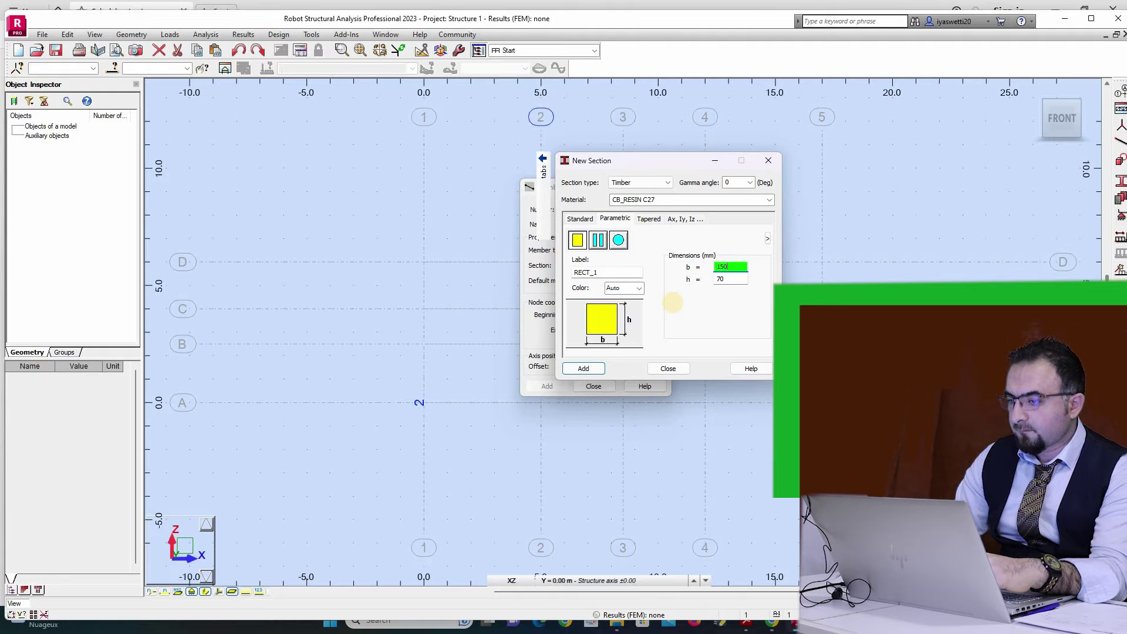
text(150)
click(584, 369)
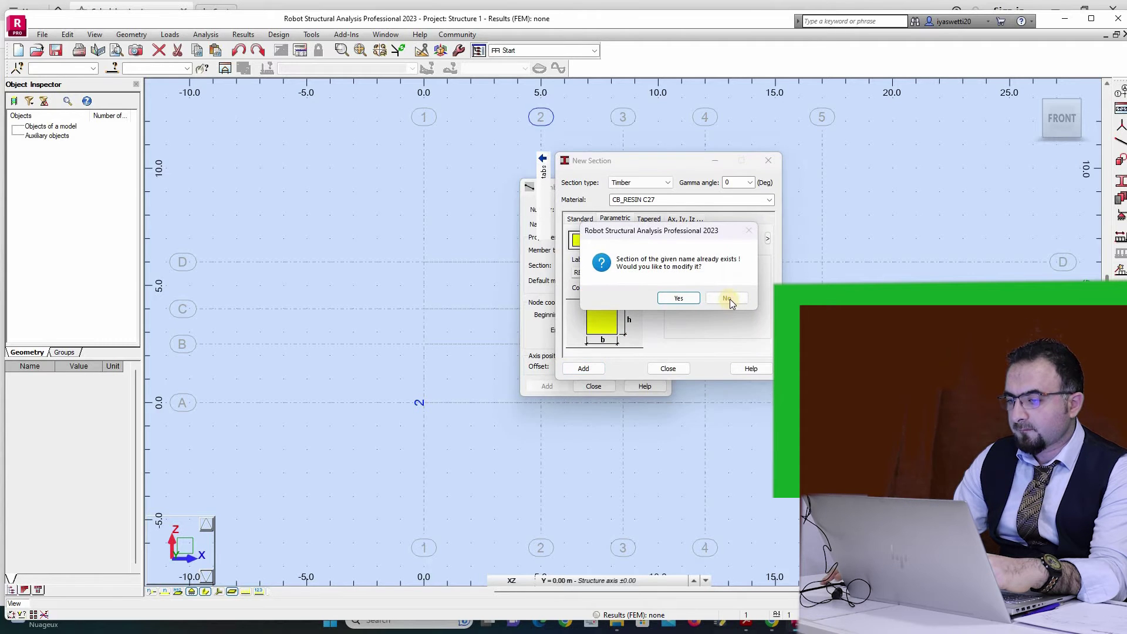
click(728, 298)
click(669, 369)
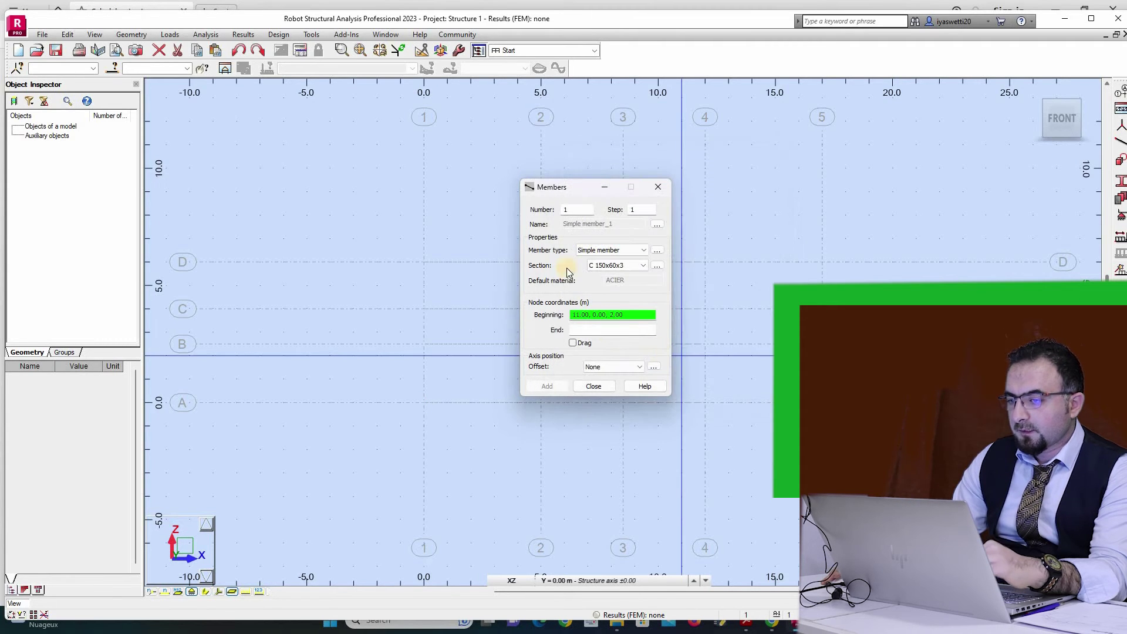
Step: Set the member type to Timber Column for the new members
drag(623, 188, 689, 197)
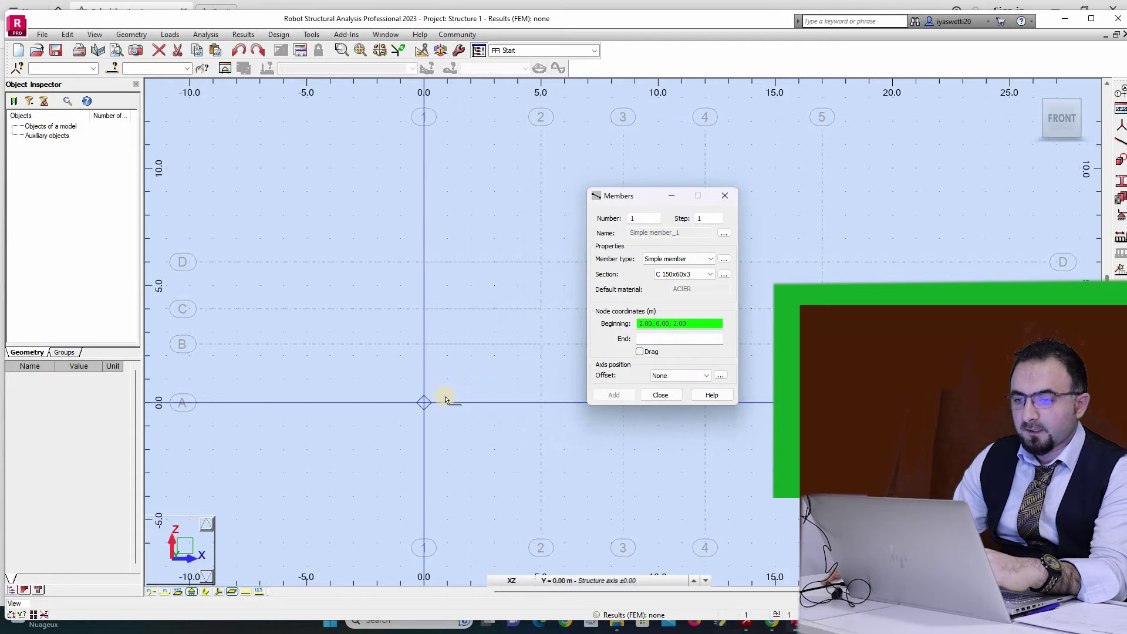
click(688, 259)
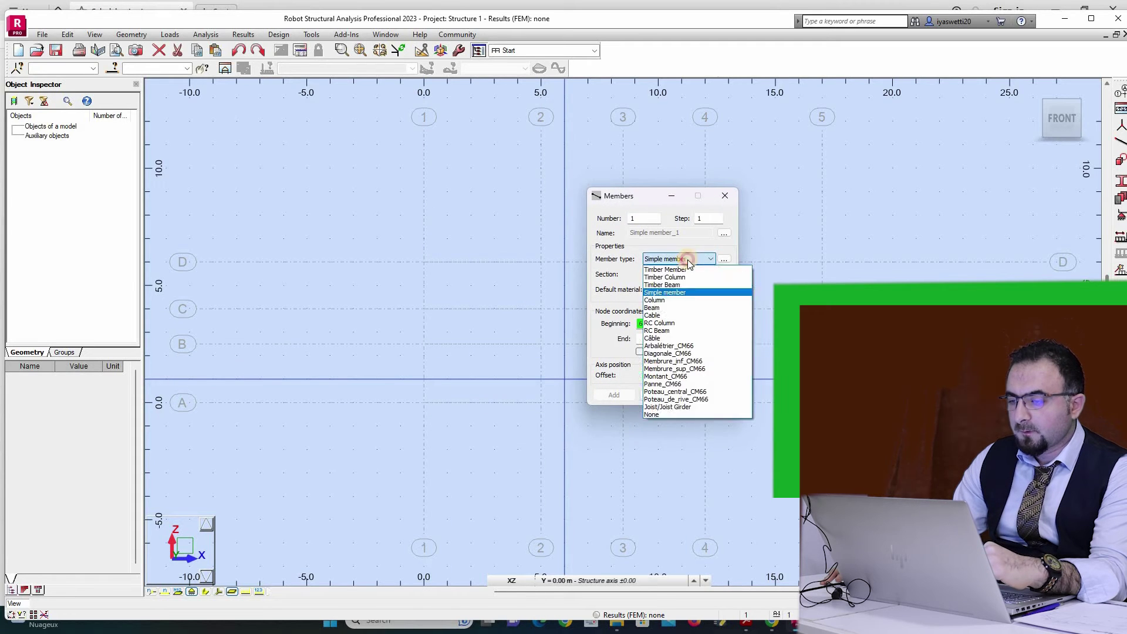
click(688, 259)
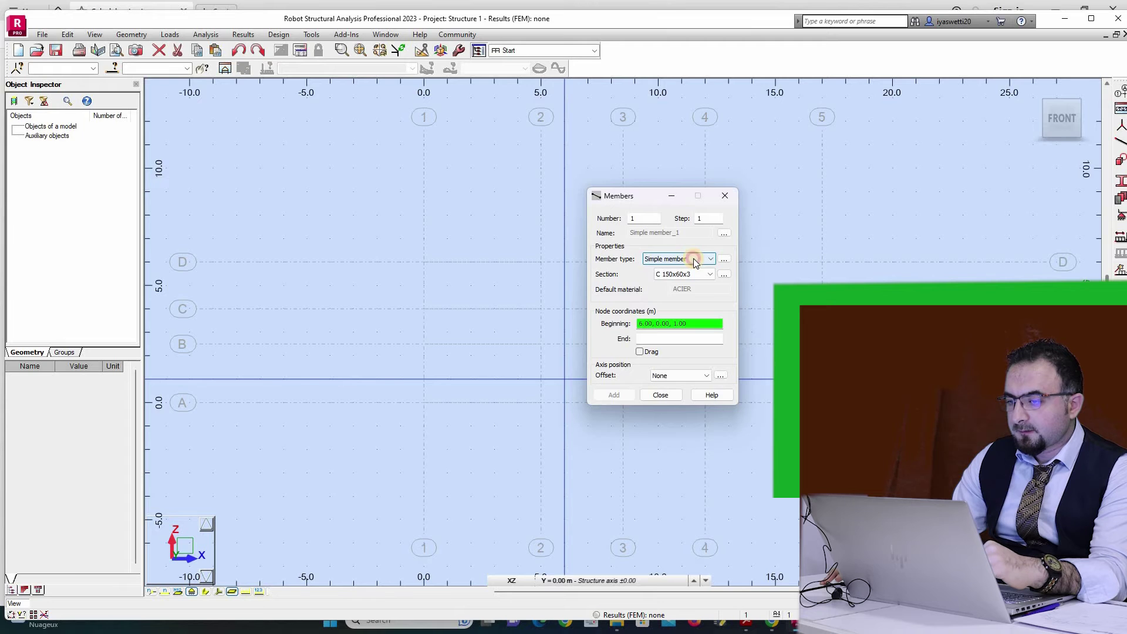
click(694, 261)
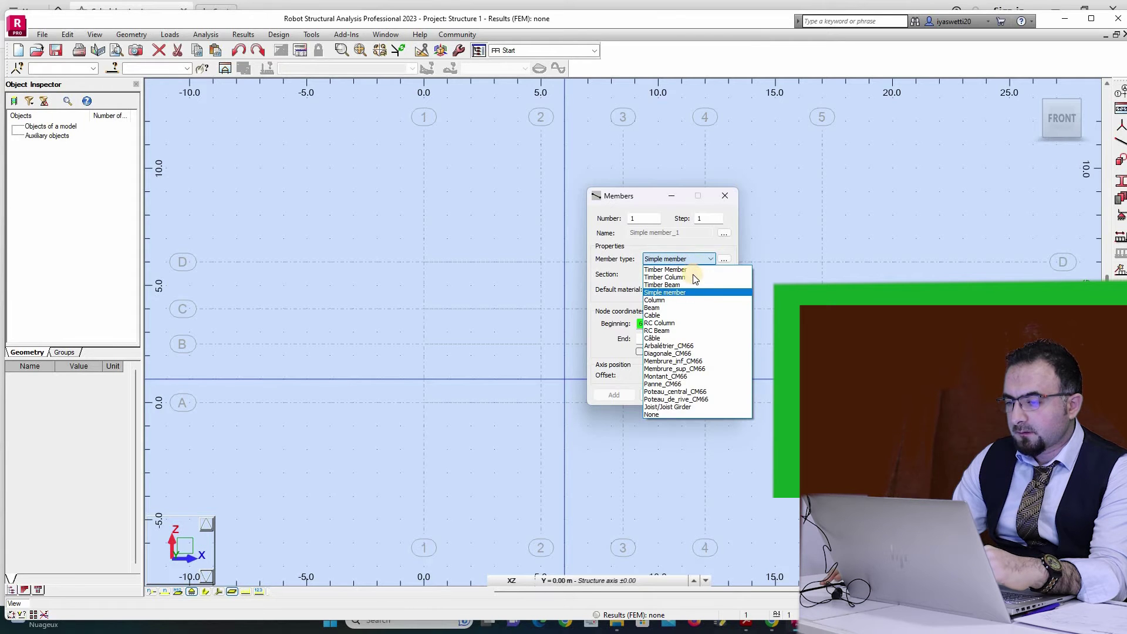
click(693, 277)
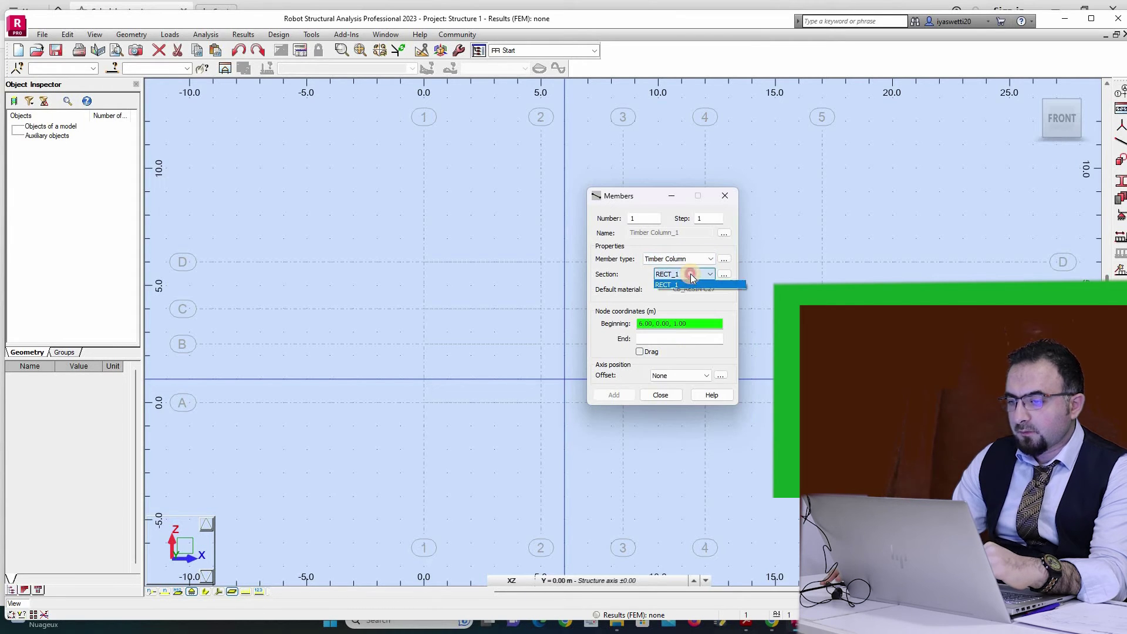
Step: Add the standard timber section REC 100x100 from the Bois database to the available sections
click(723, 274)
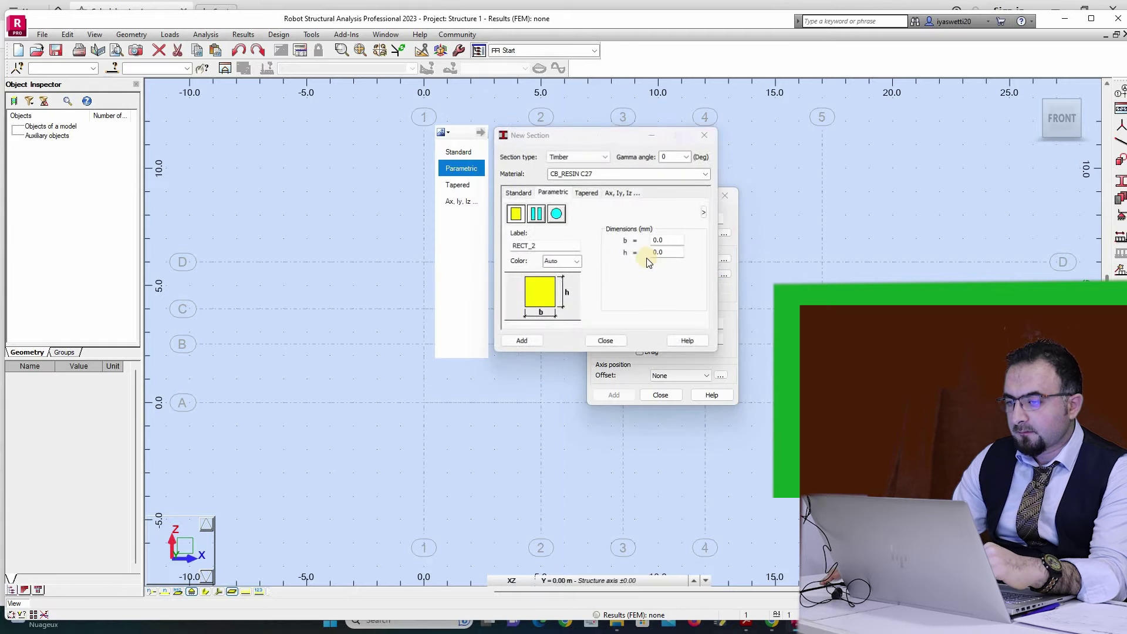
click(518, 192)
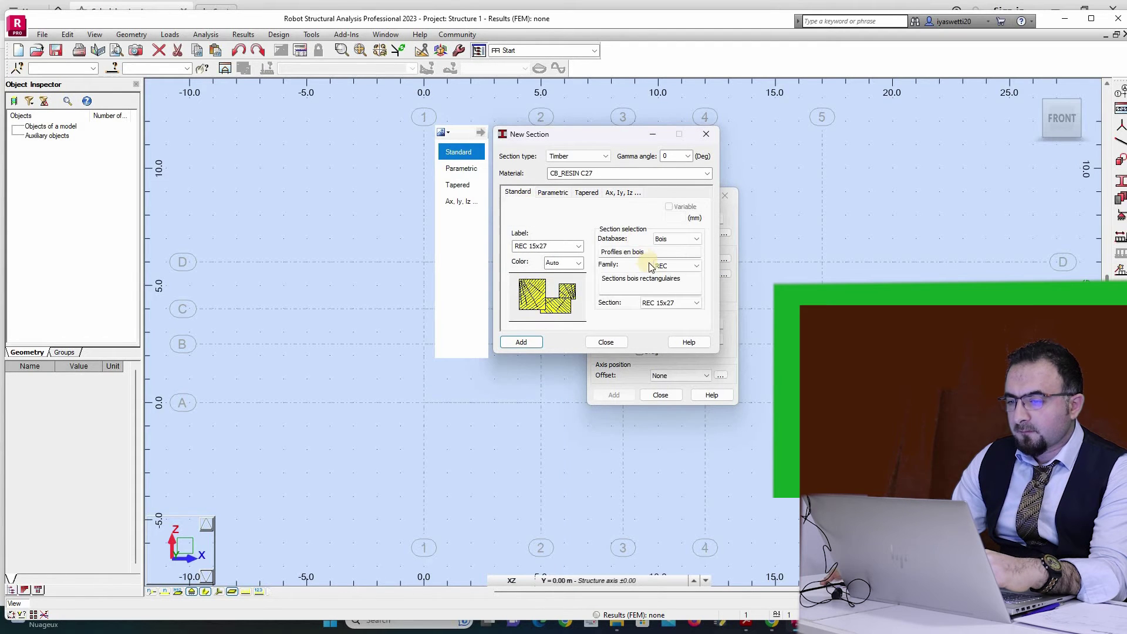
click(672, 302)
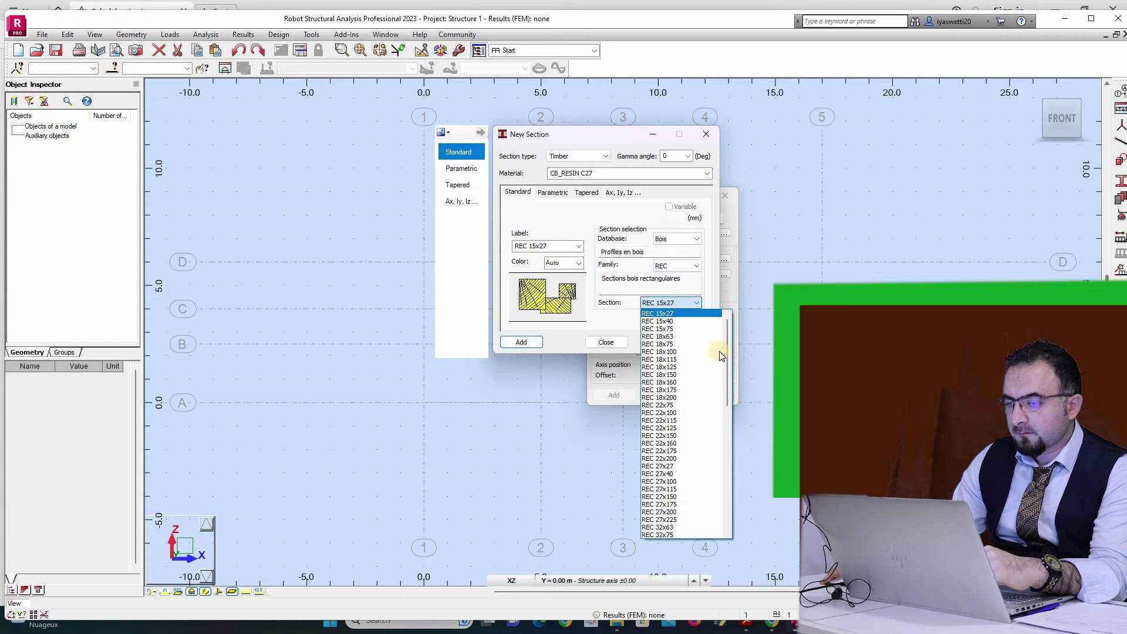
drag(727, 354, 708, 499)
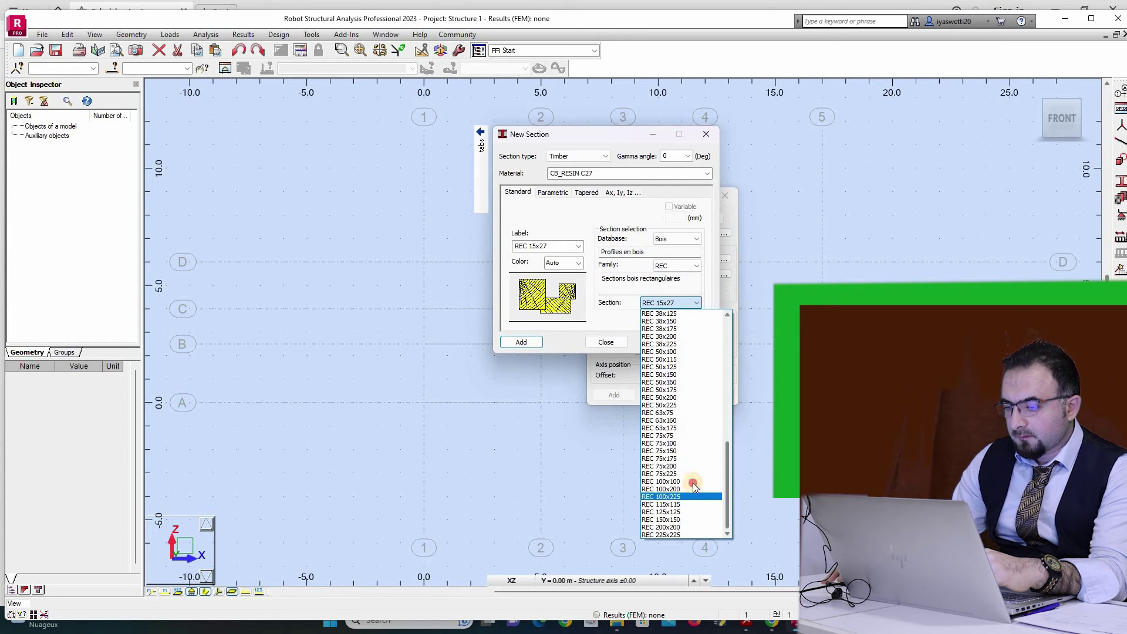
click(687, 481)
click(523, 342)
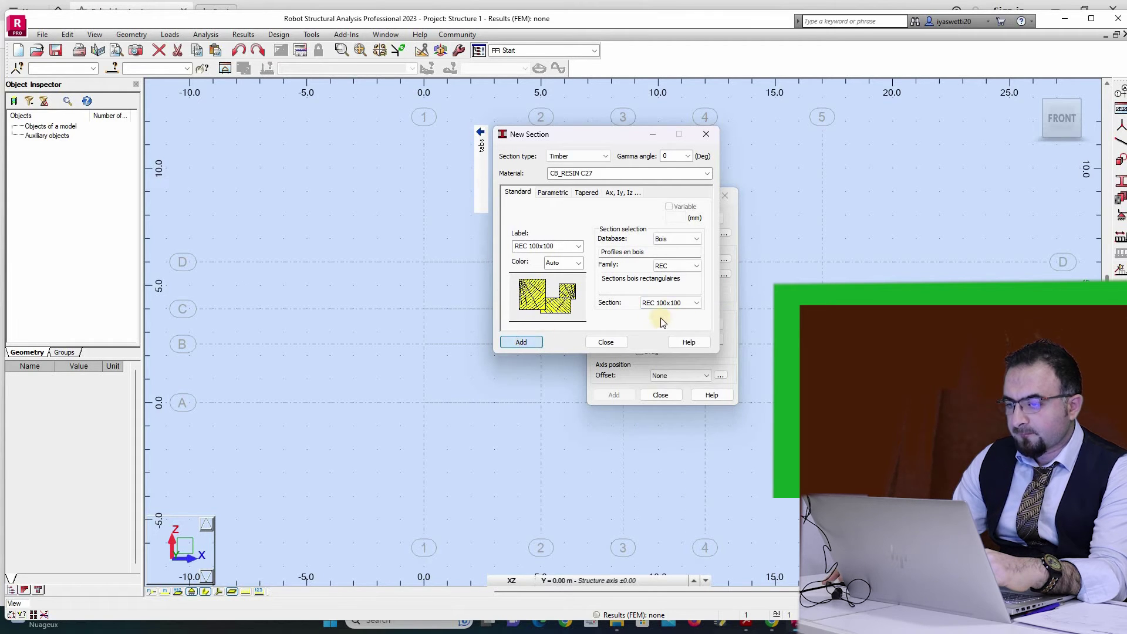
Step: Add the standard timber sections REC 225x225 and REC 75x75 from the Bois database to the available sections
click(672, 303)
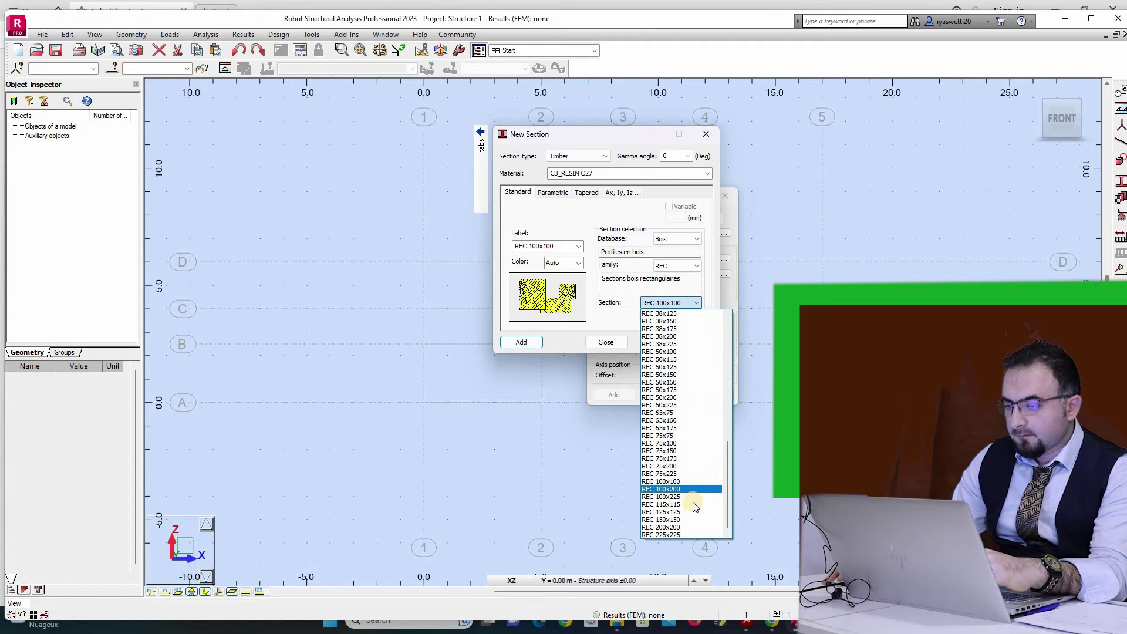
click(690, 535)
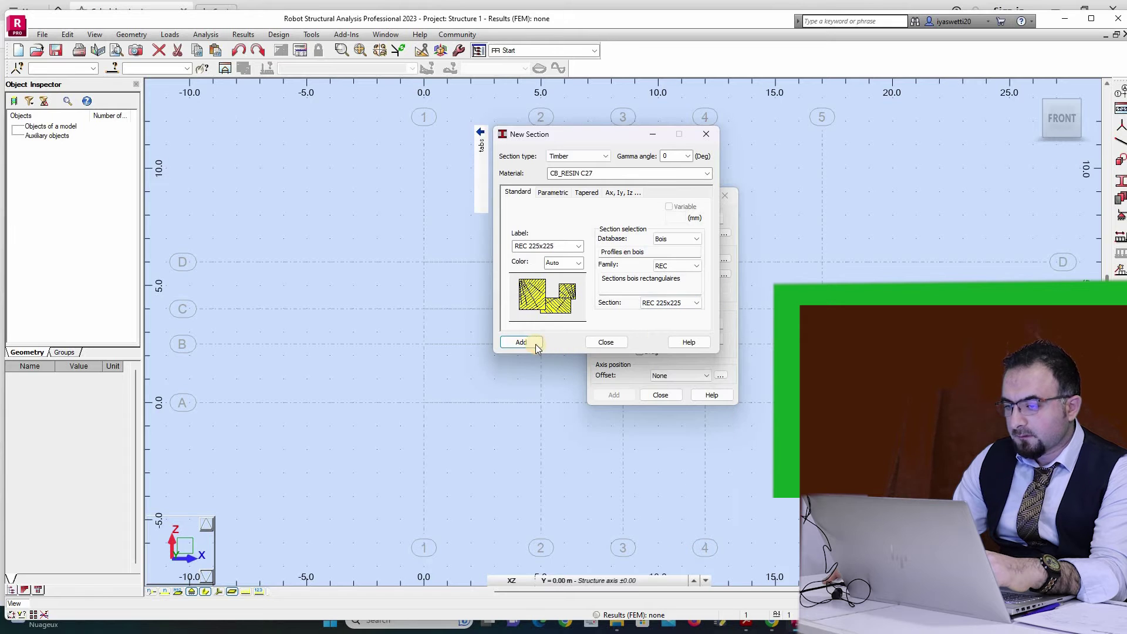
click(682, 302)
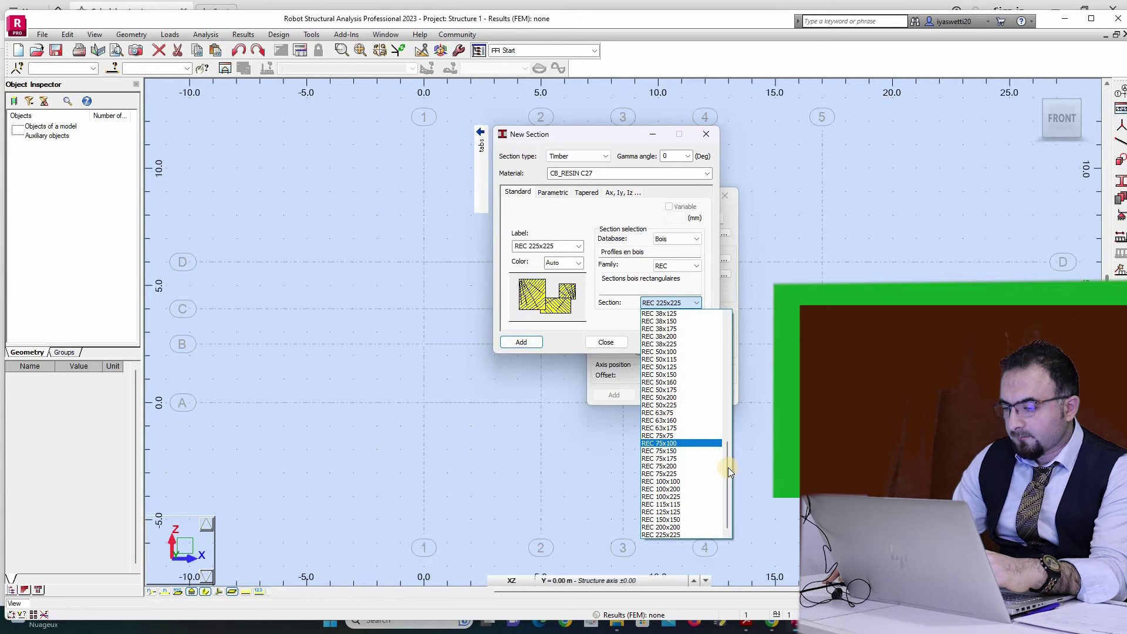
drag(728, 467, 724, 329)
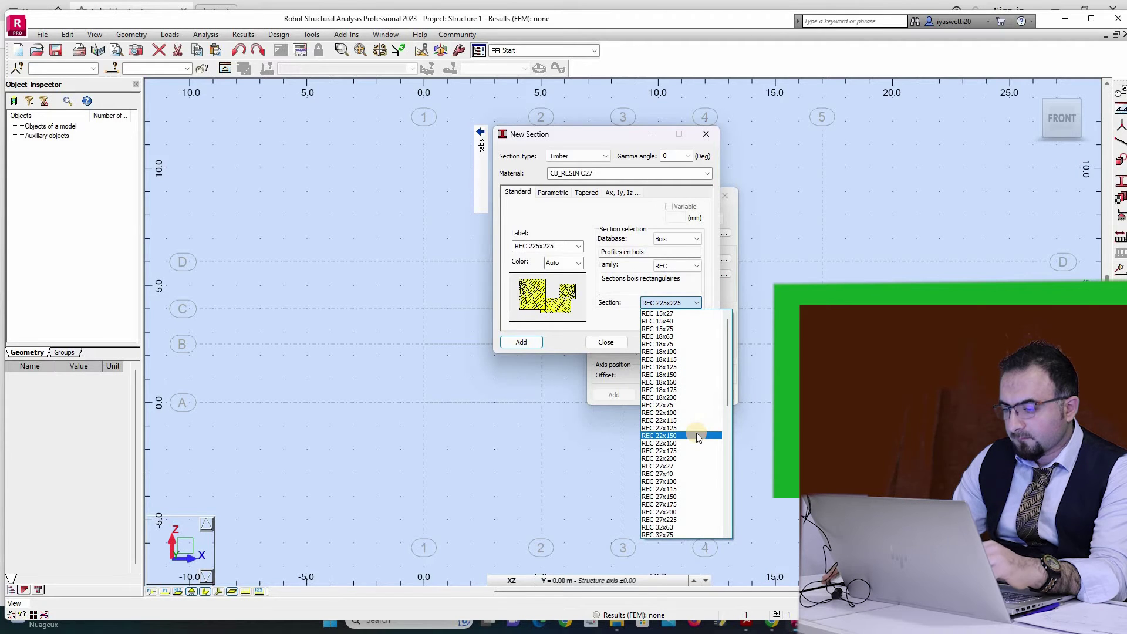
scroll(698, 432, down, 1)
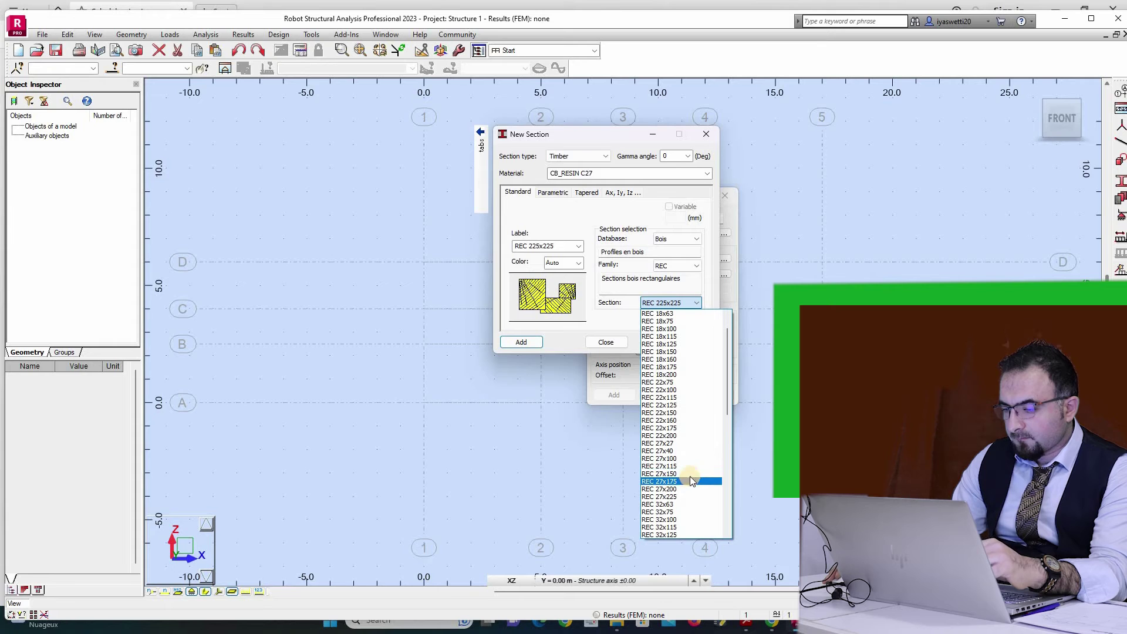
scroll(691, 476, down, 2)
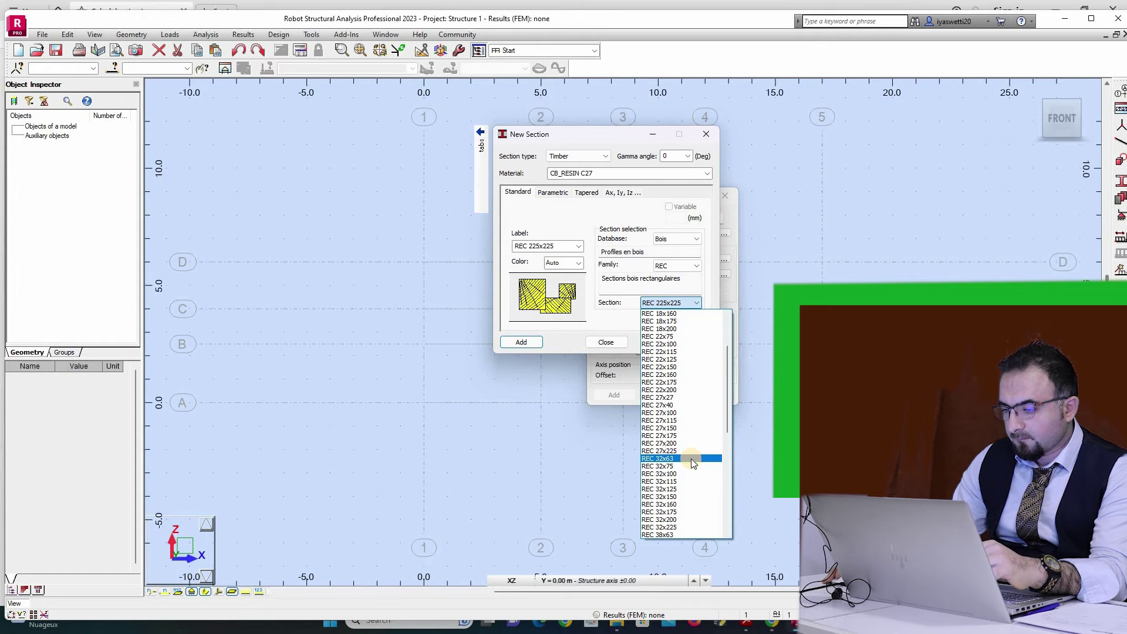
scroll(692, 461, down, 2)
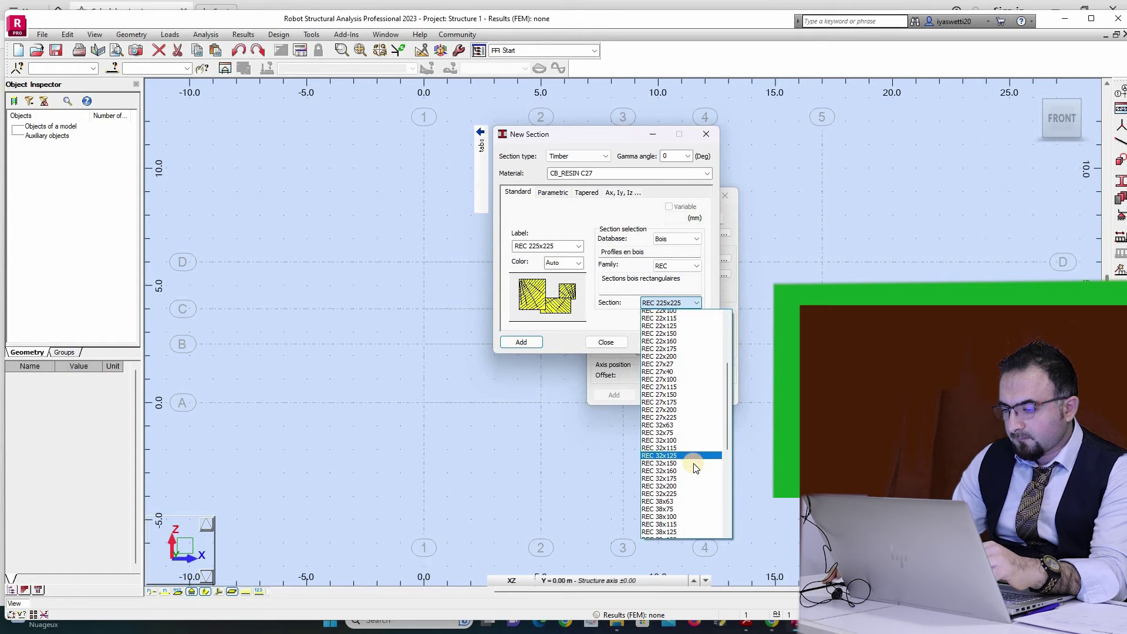
scroll(694, 464, down, 4)
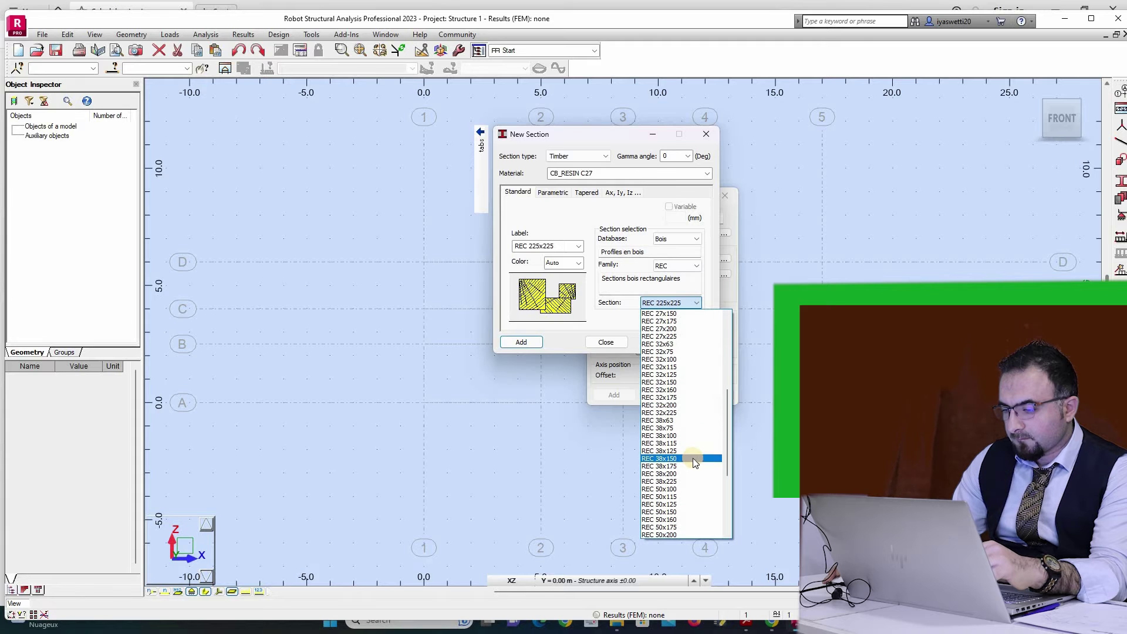
scroll(693, 458, down, 2)
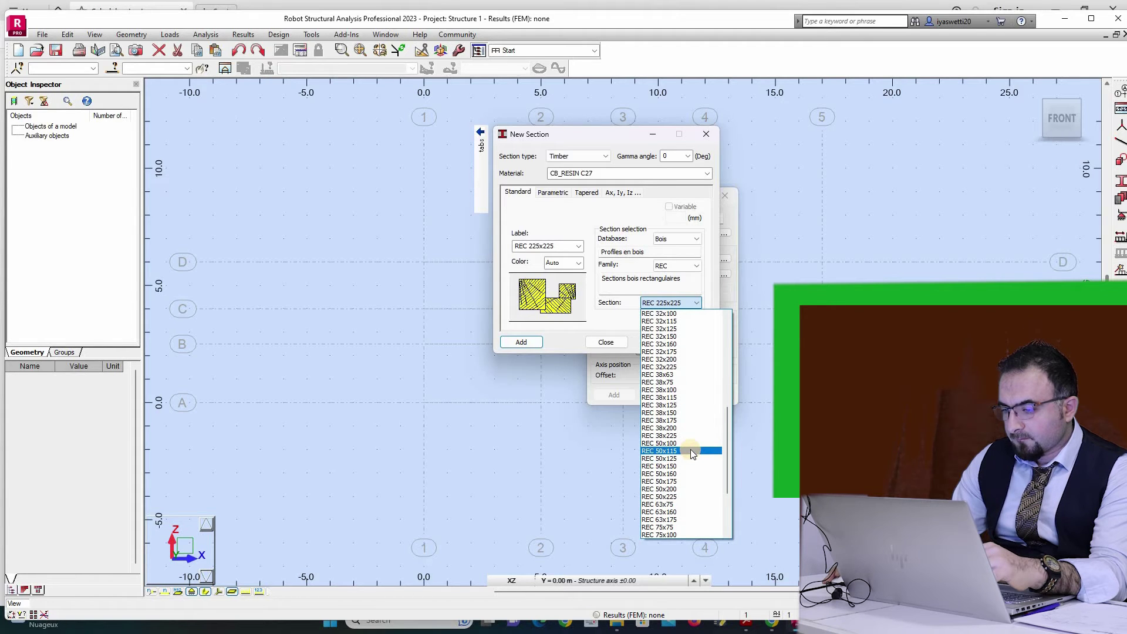
scroll(691, 453, down, 2)
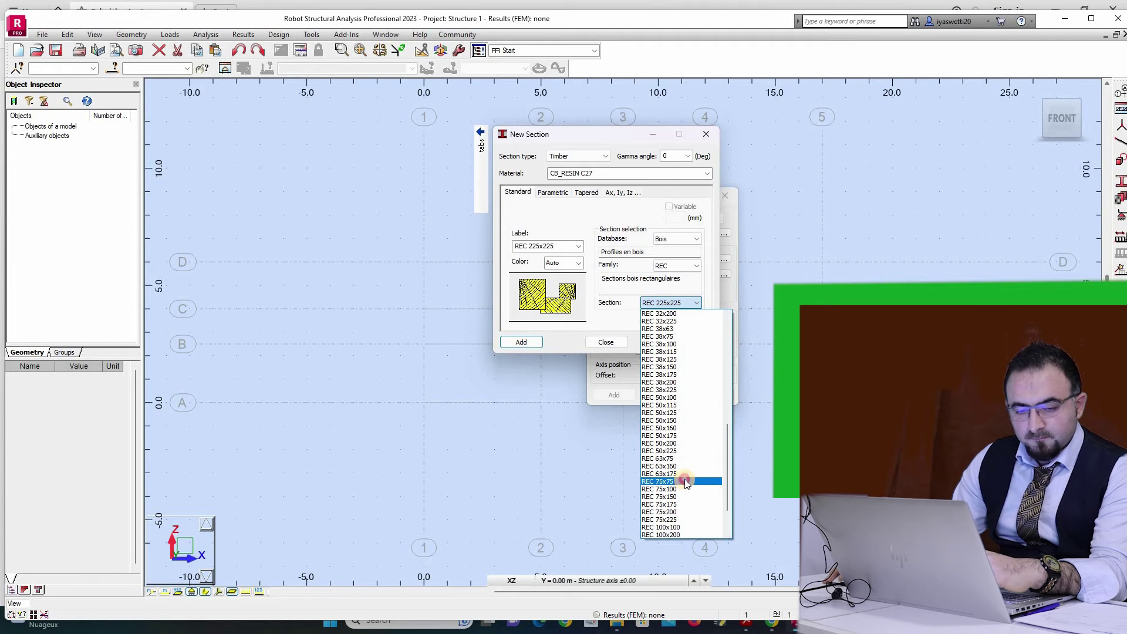
click(685, 481)
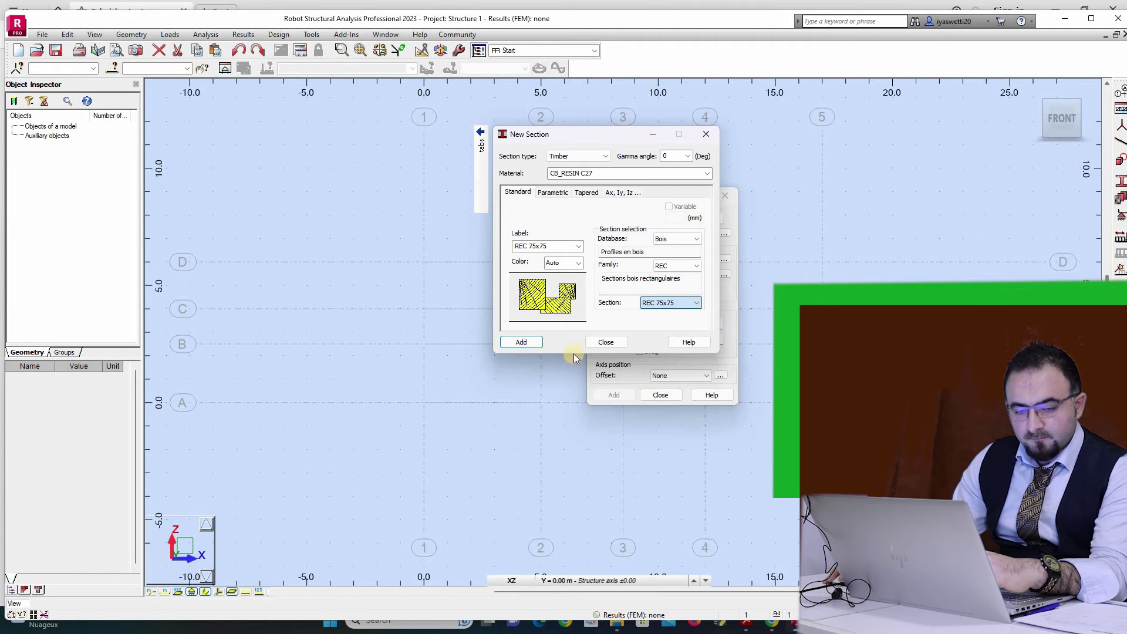
Step: Add the REC 100x100 section again, agree to modify the existing one and close the section definition
click(670, 291)
click(674, 268)
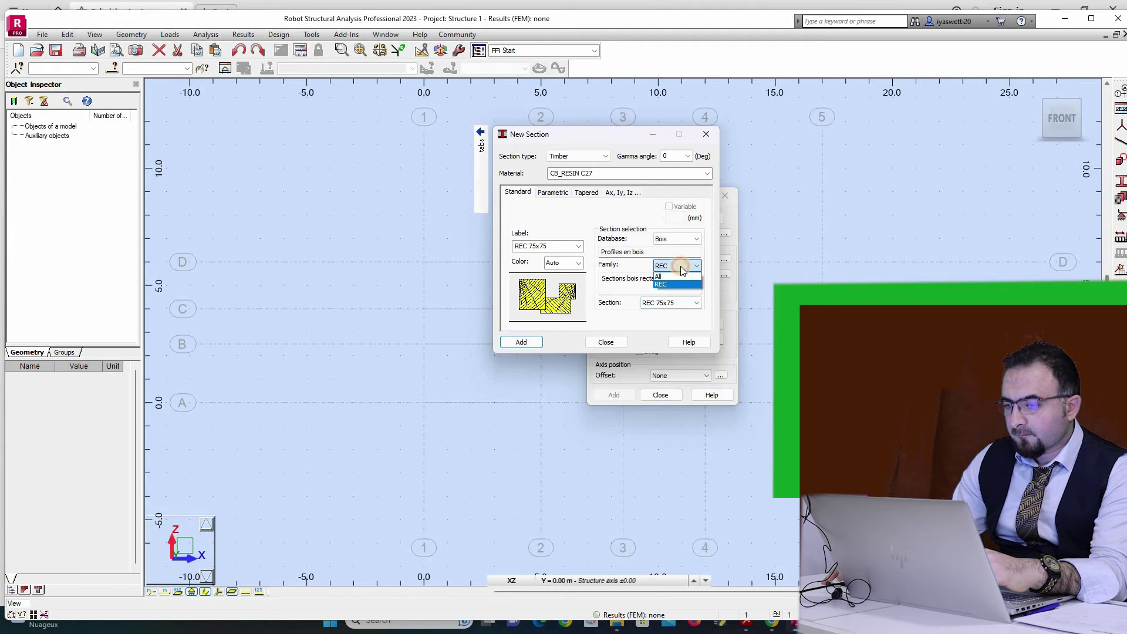
click(681, 266)
click(681, 266)
click(678, 308)
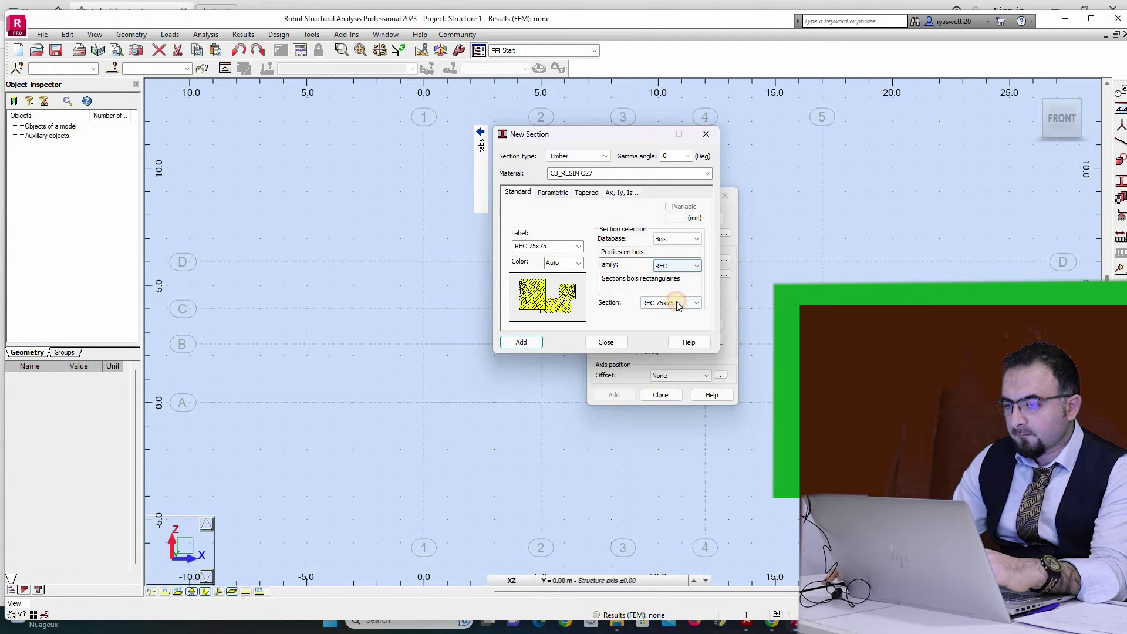
click(678, 305)
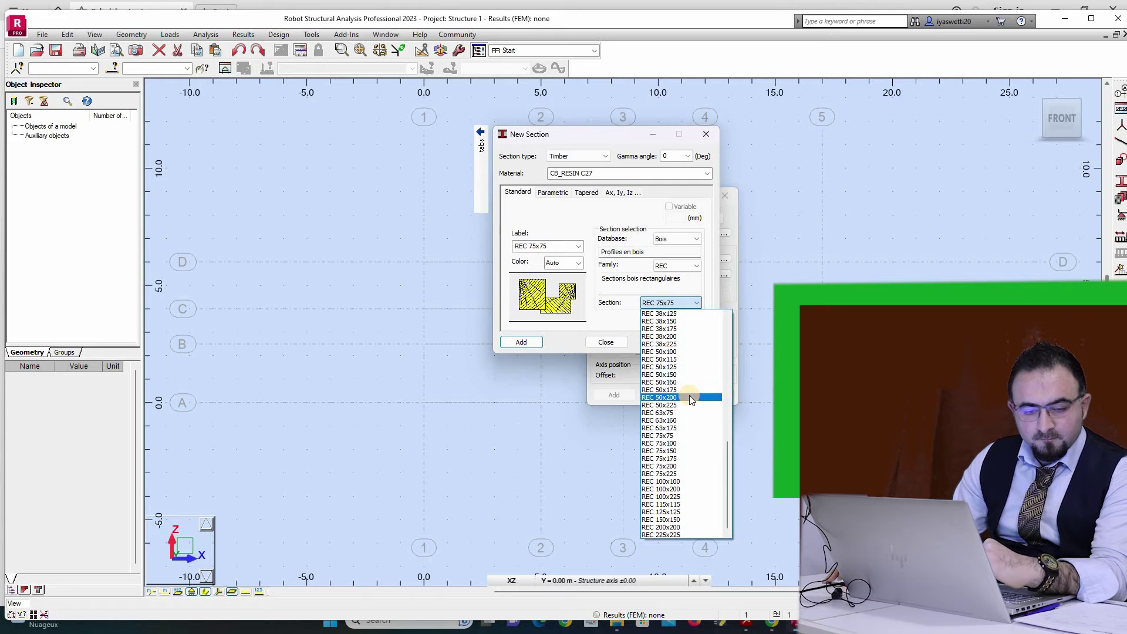
click(698, 481)
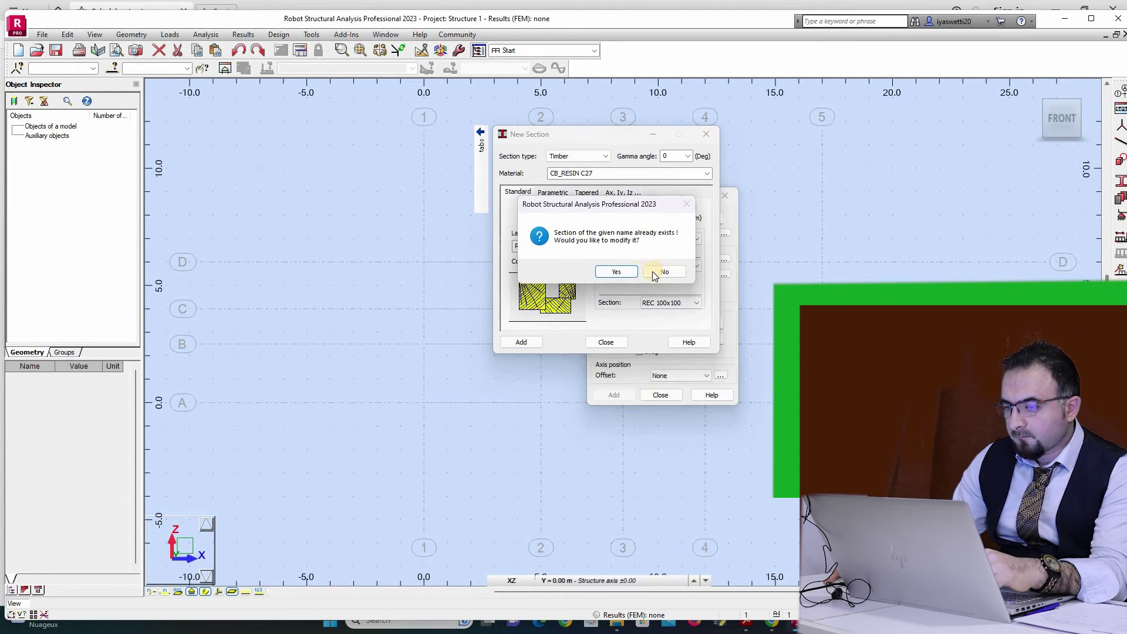
click(617, 272)
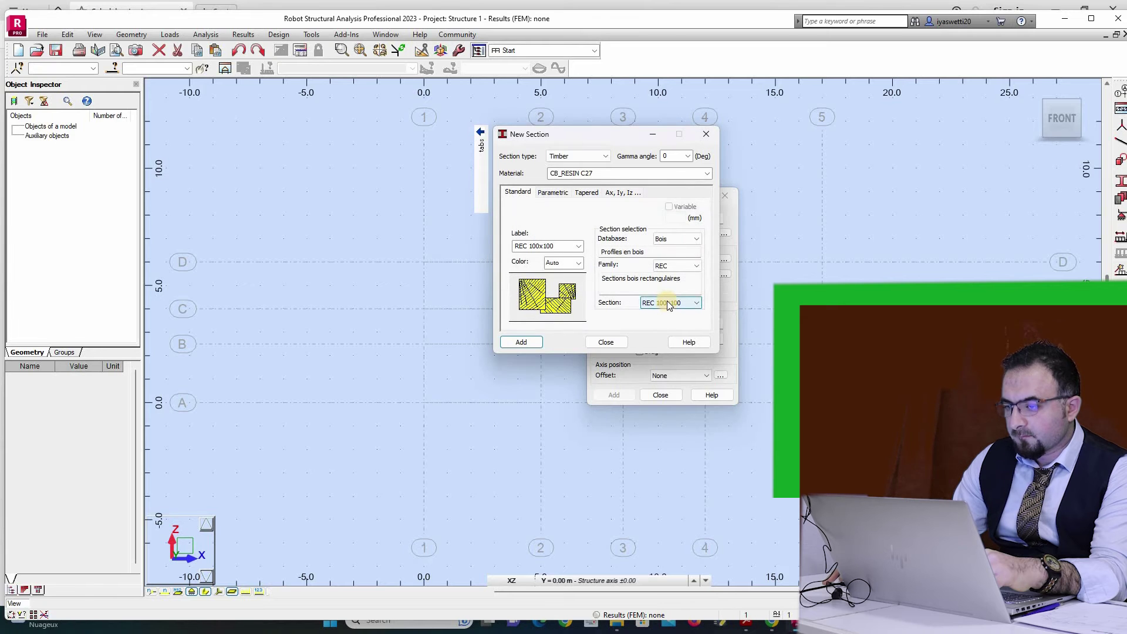
click(617, 345)
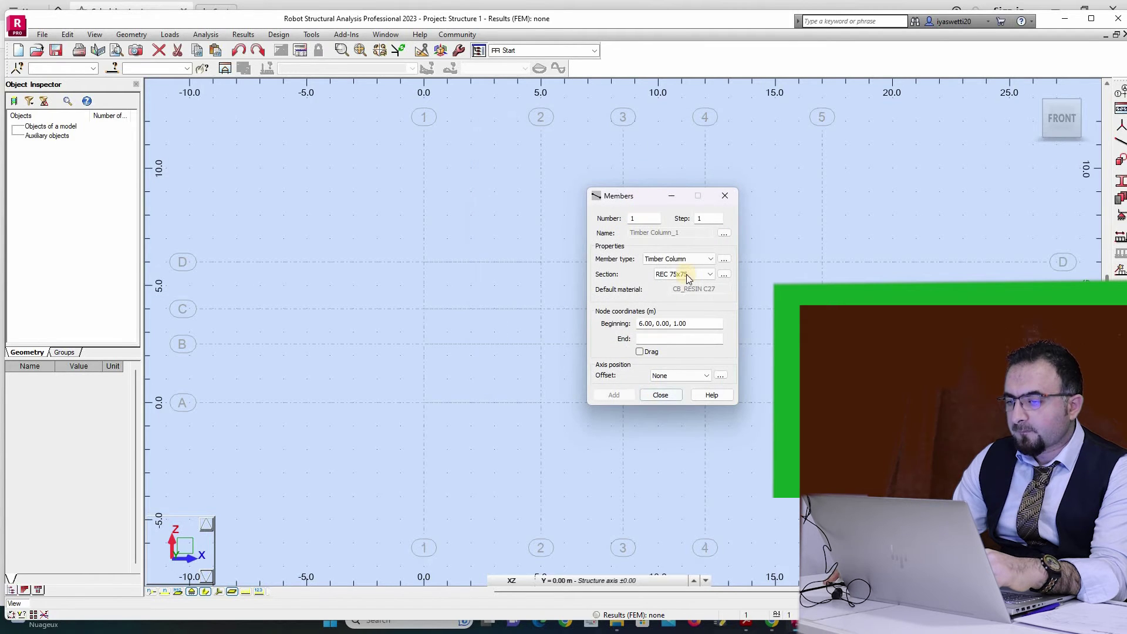
Step: Draw a timber column with section REC 225x225 on axis 1 from 0.00, 0.00, 0.00 to 0.00, 0.00, 2.50
click(698, 273)
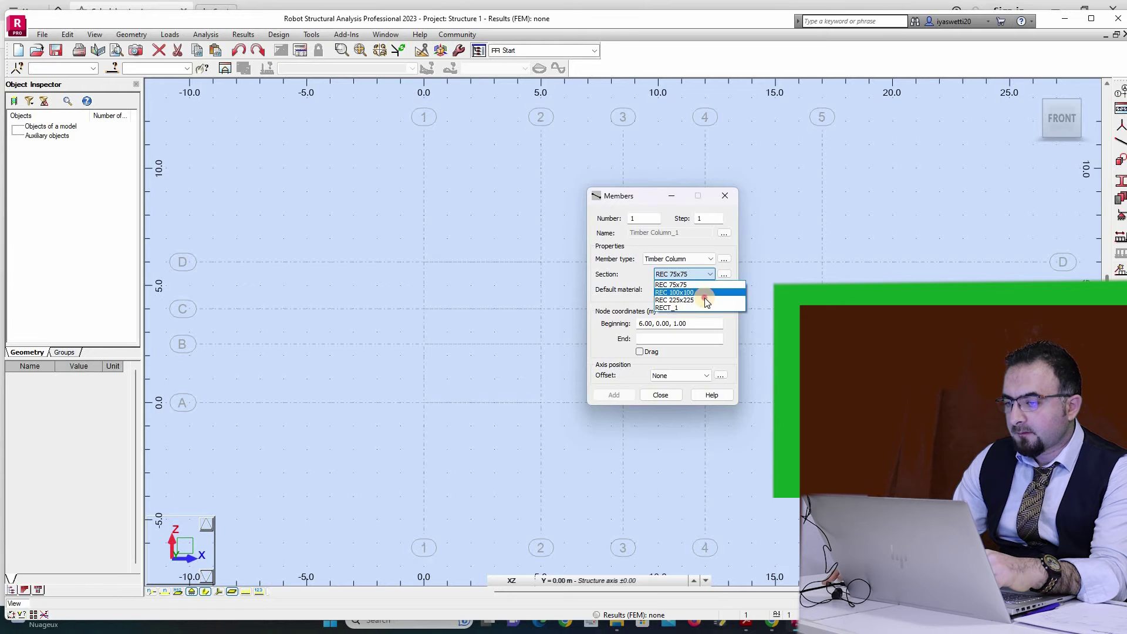
click(681, 294)
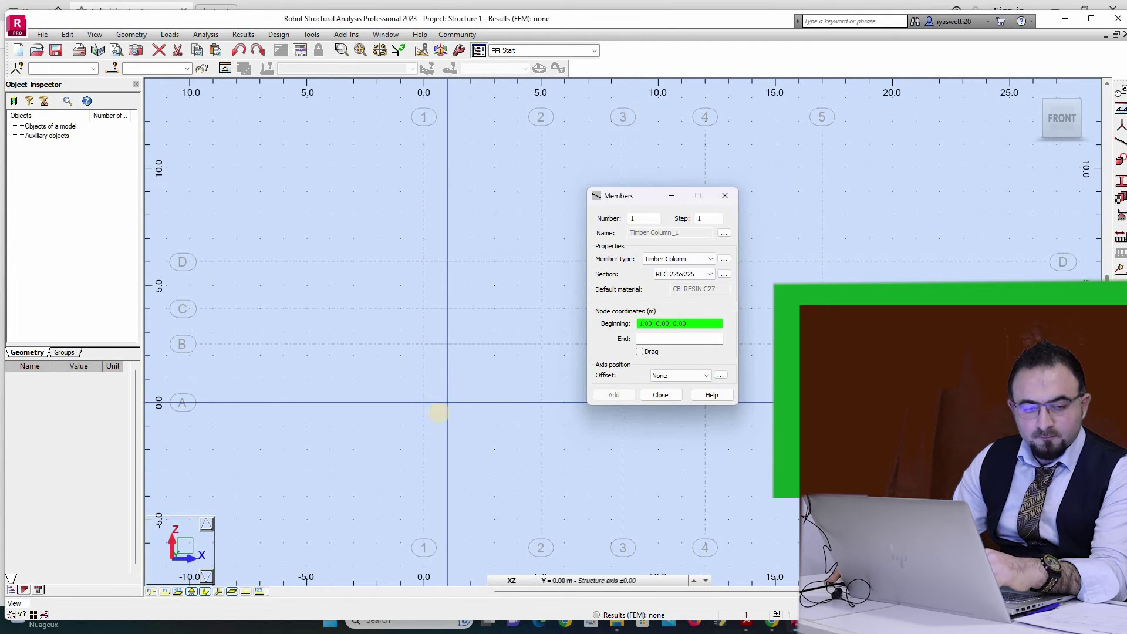
click(424, 404)
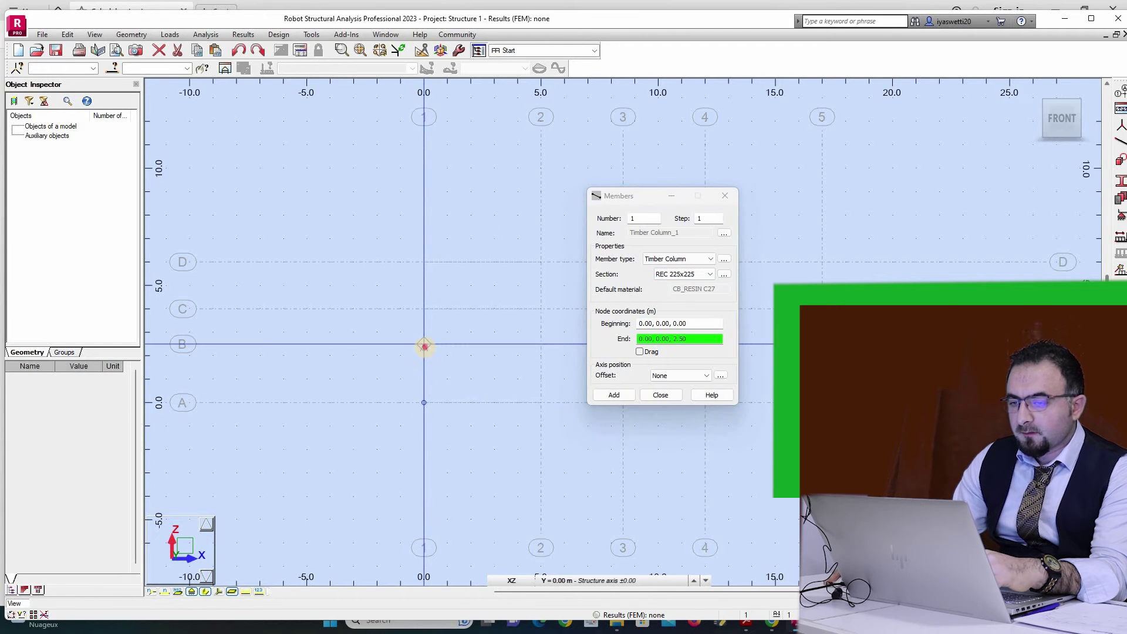
click(424, 345)
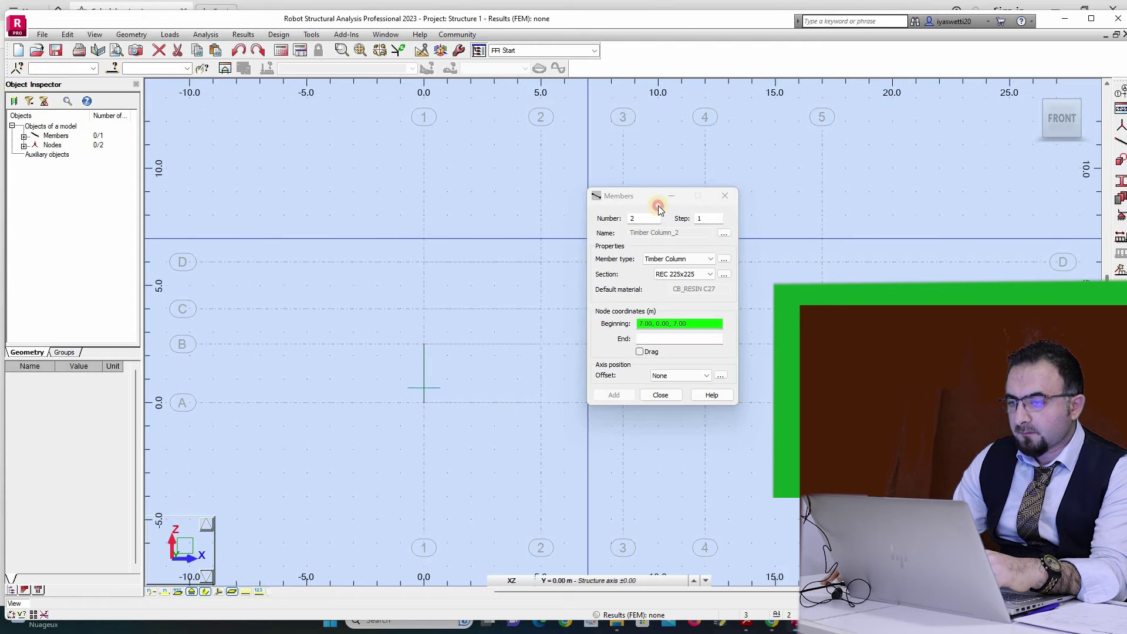
Step: Draw REC 225x225 timber columns up from level A on axes 2, 4 and 5, ending the axis 2 column at level C
drag(719, 199, 841, 203)
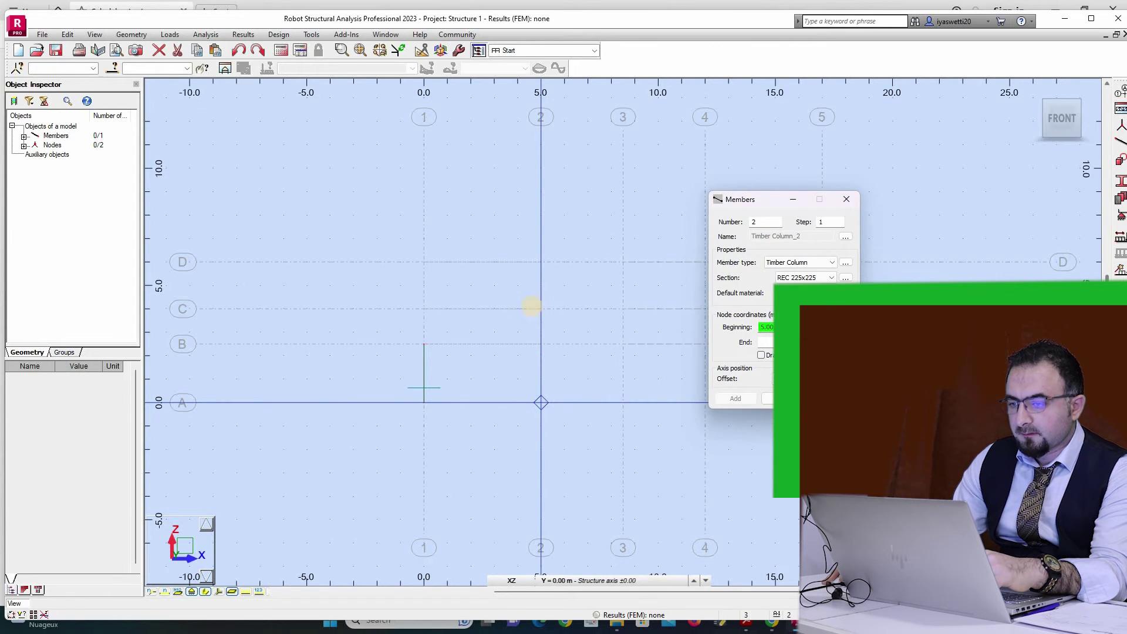
click(538, 307)
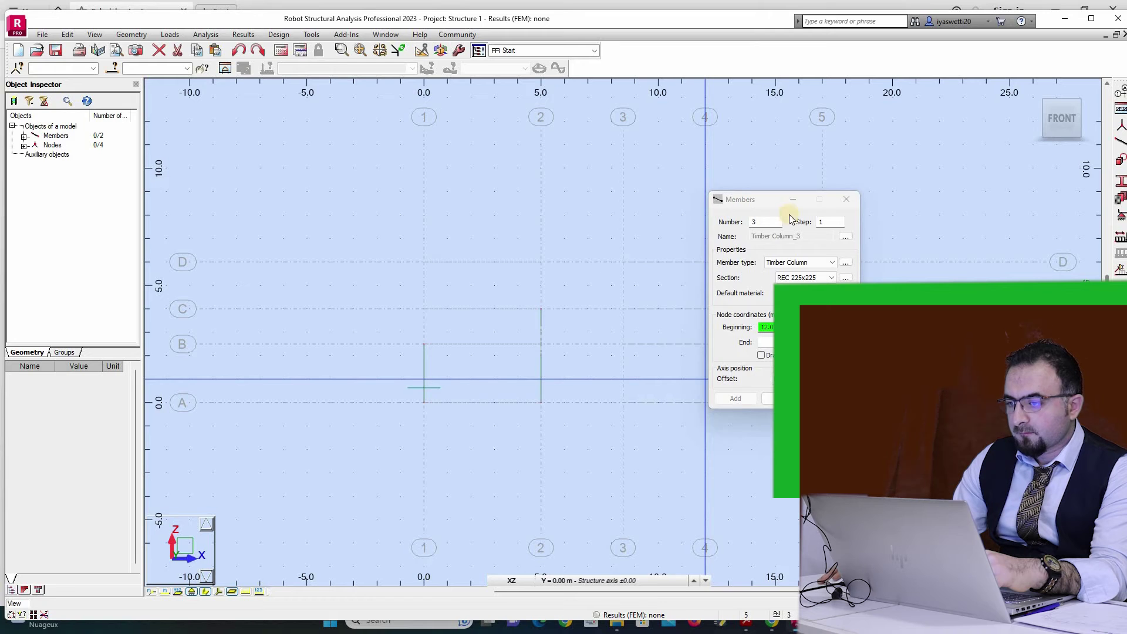
drag(790, 218, 650, 196)
click(705, 402)
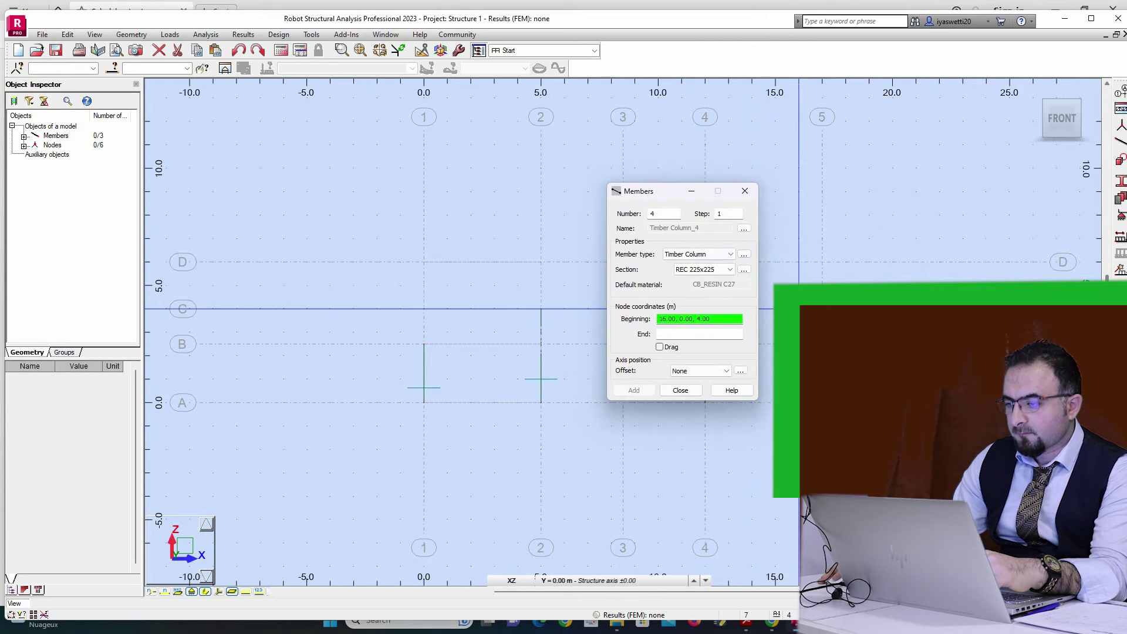
click(822, 308)
click(822, 403)
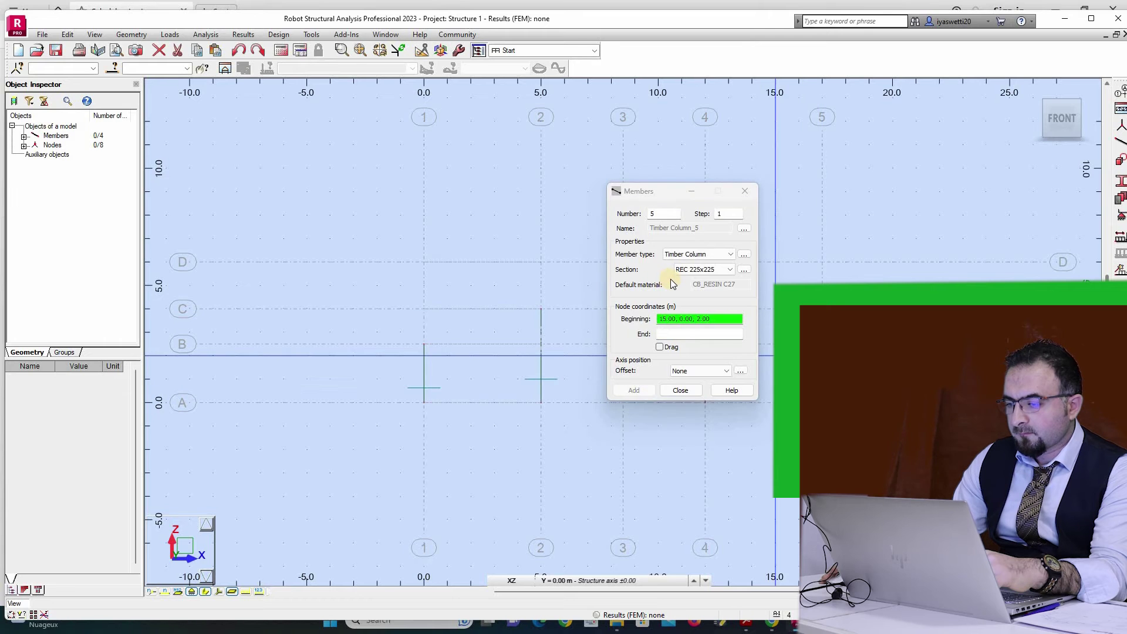
Step: Try RECT_1 as the section for the next timber column and switch it back to REC 225x225
click(707, 269)
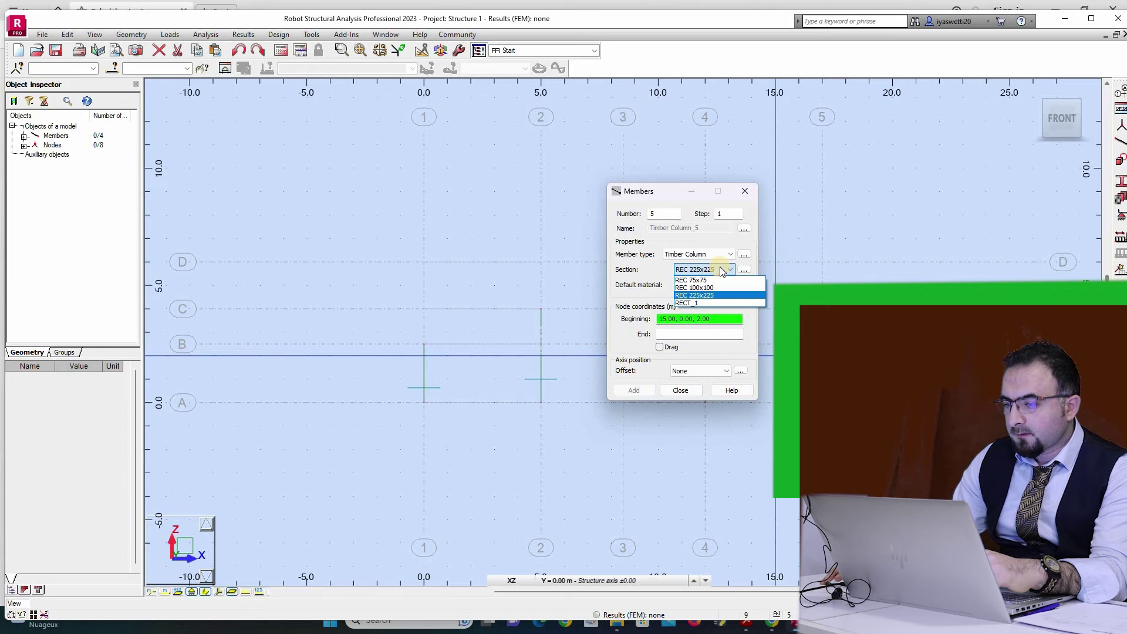
click(714, 303)
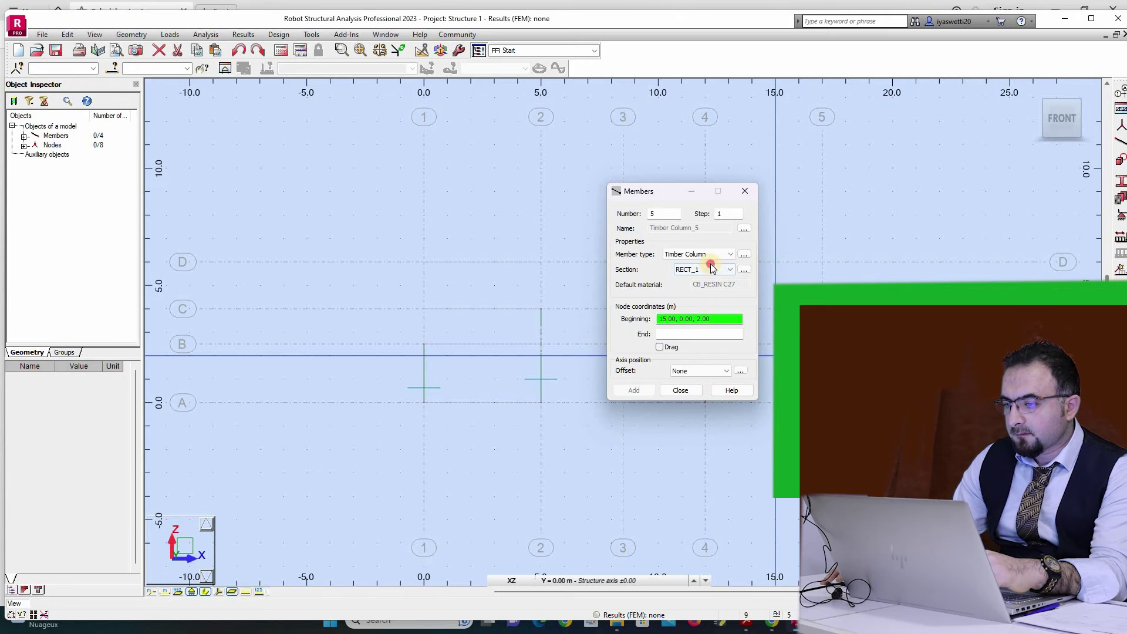
click(712, 268)
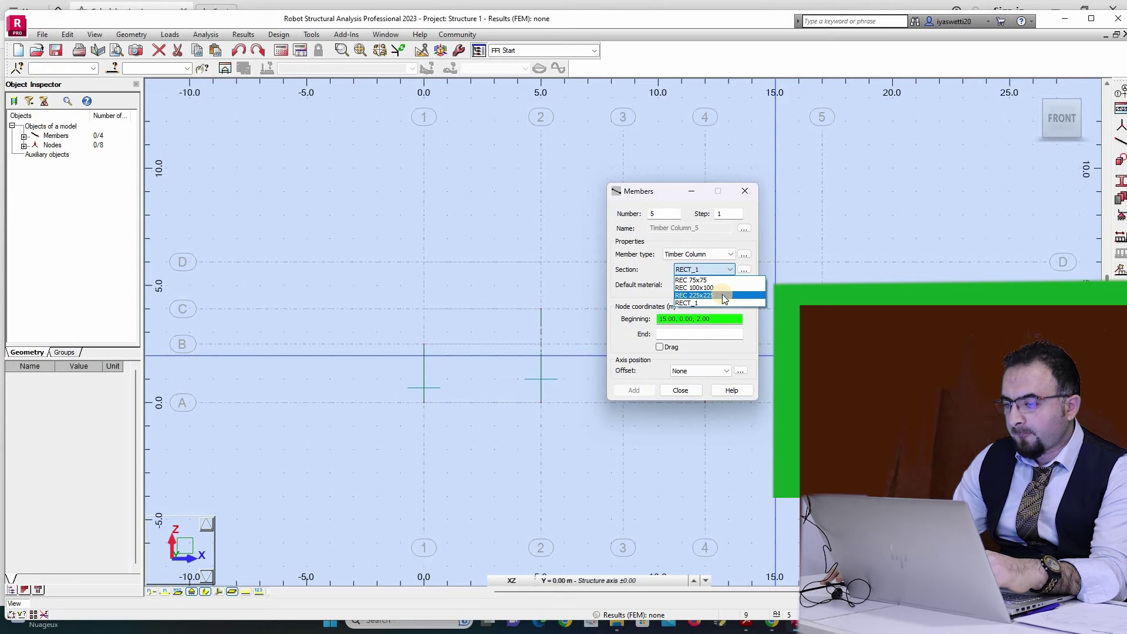
click(722, 294)
Step: Create a parametric rectangular timber section labelled RECT_220*100 with b 100 mm and h 220 mm in CB_RESIN C27
click(743, 269)
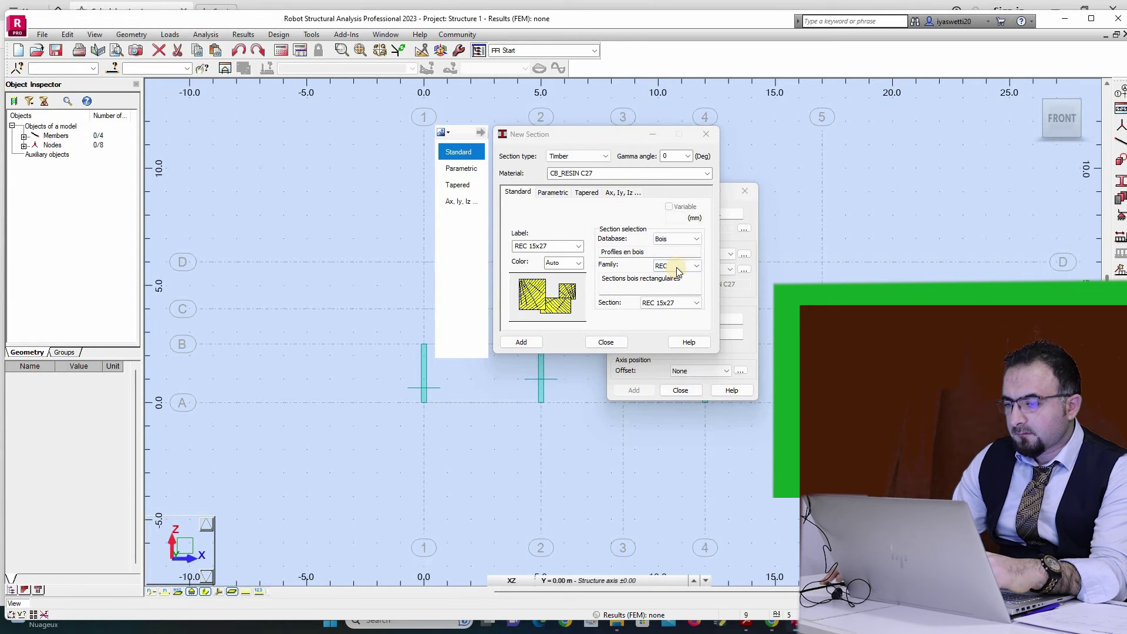
click(676, 268)
click(618, 191)
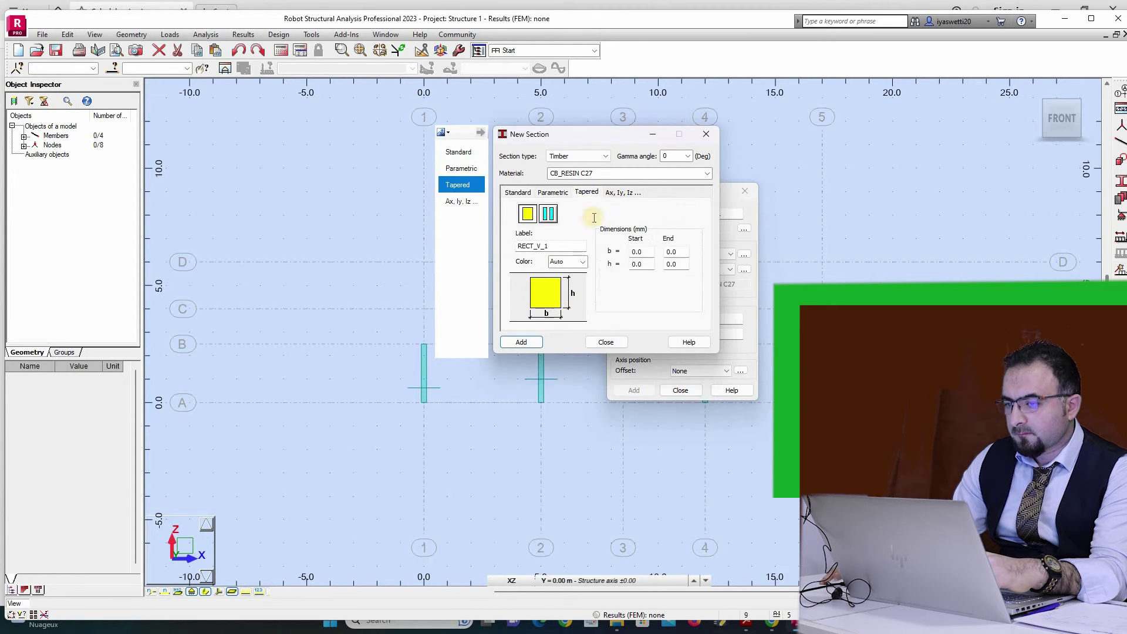
click(587, 192)
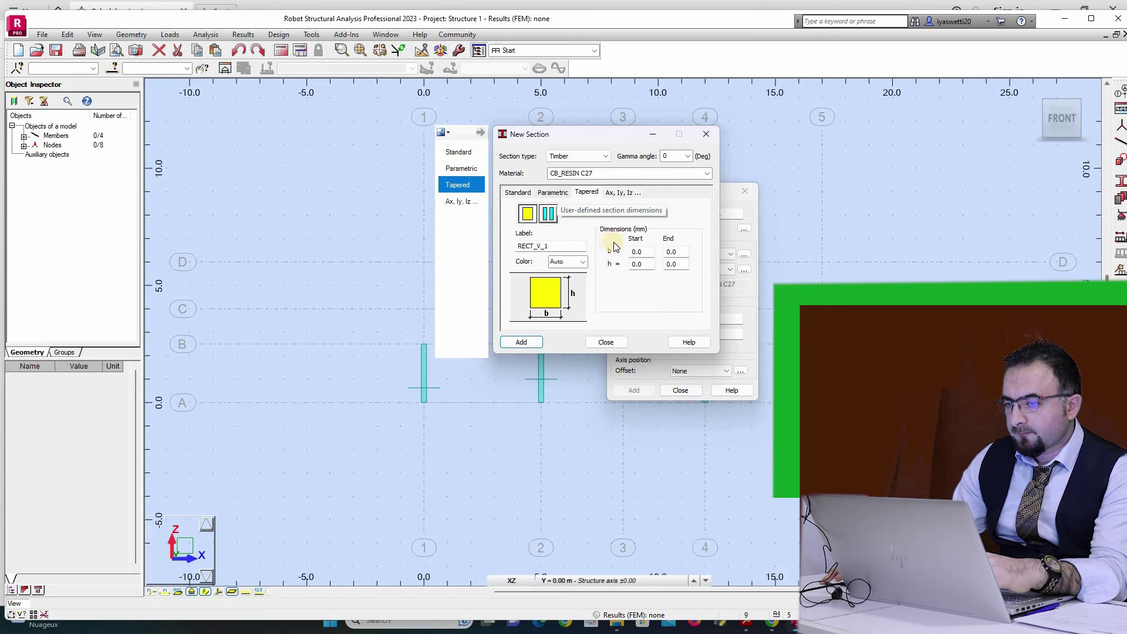
click(557, 193)
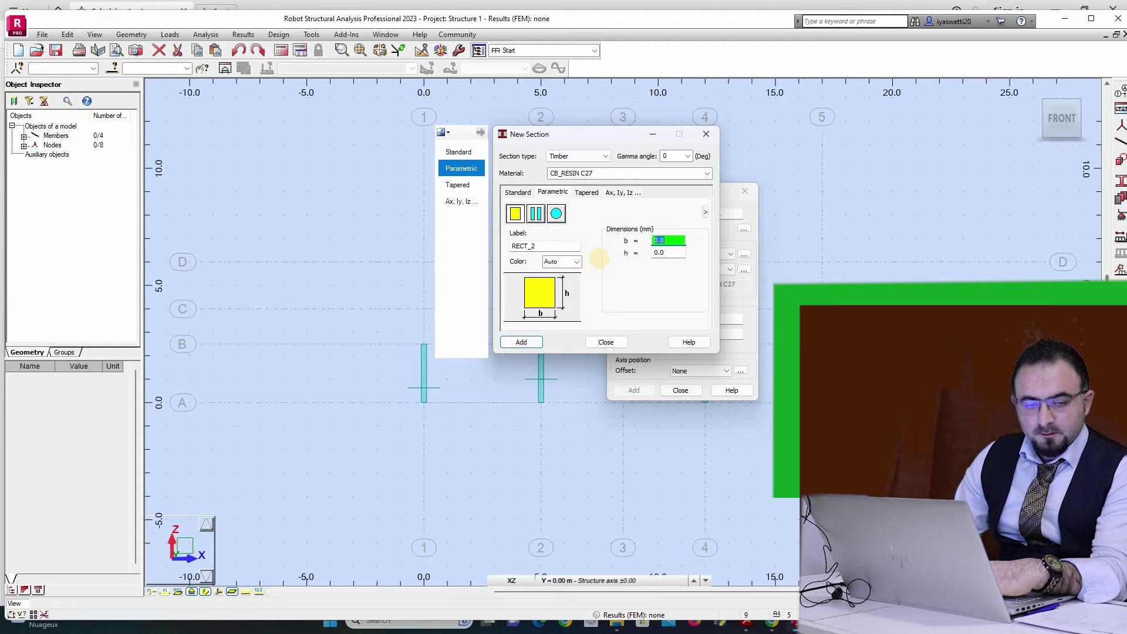
text(220)
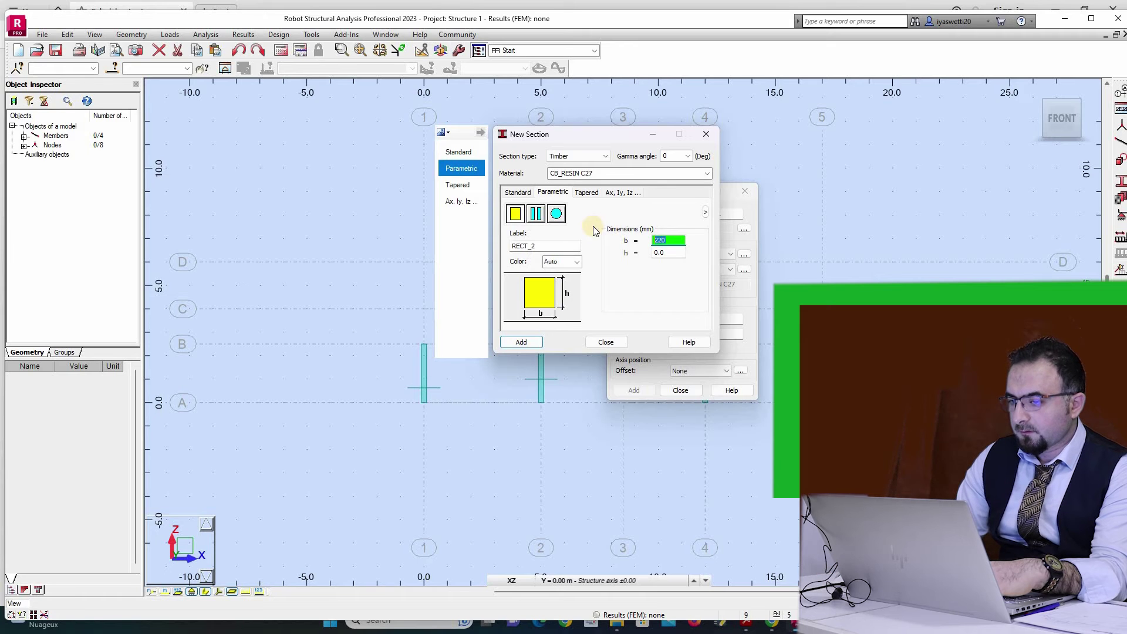
text(00)
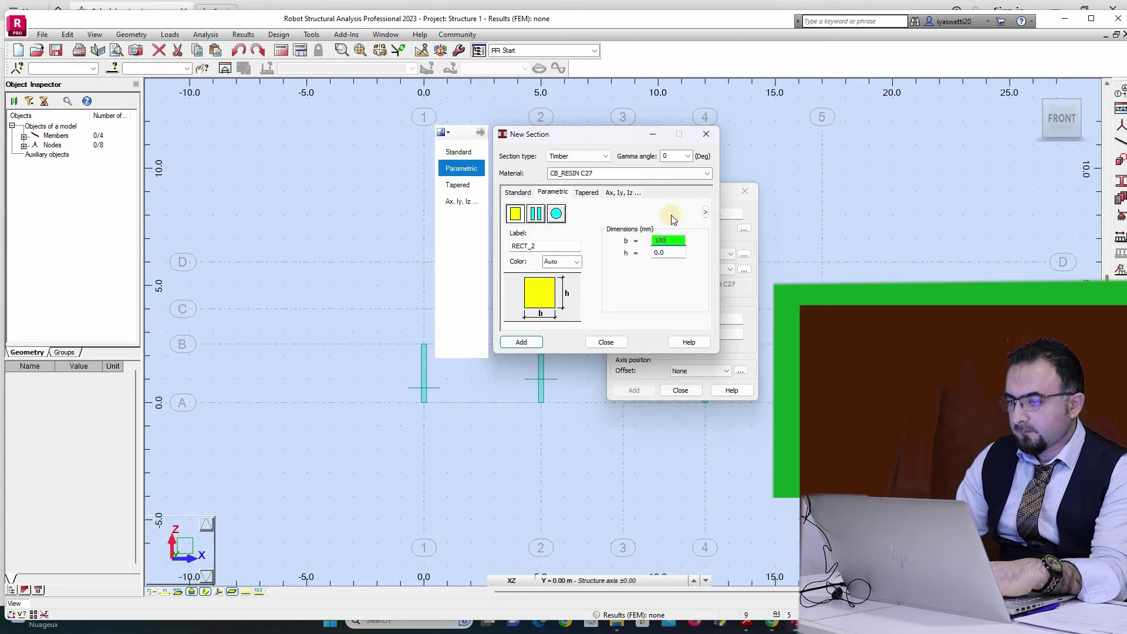
key(Tab)
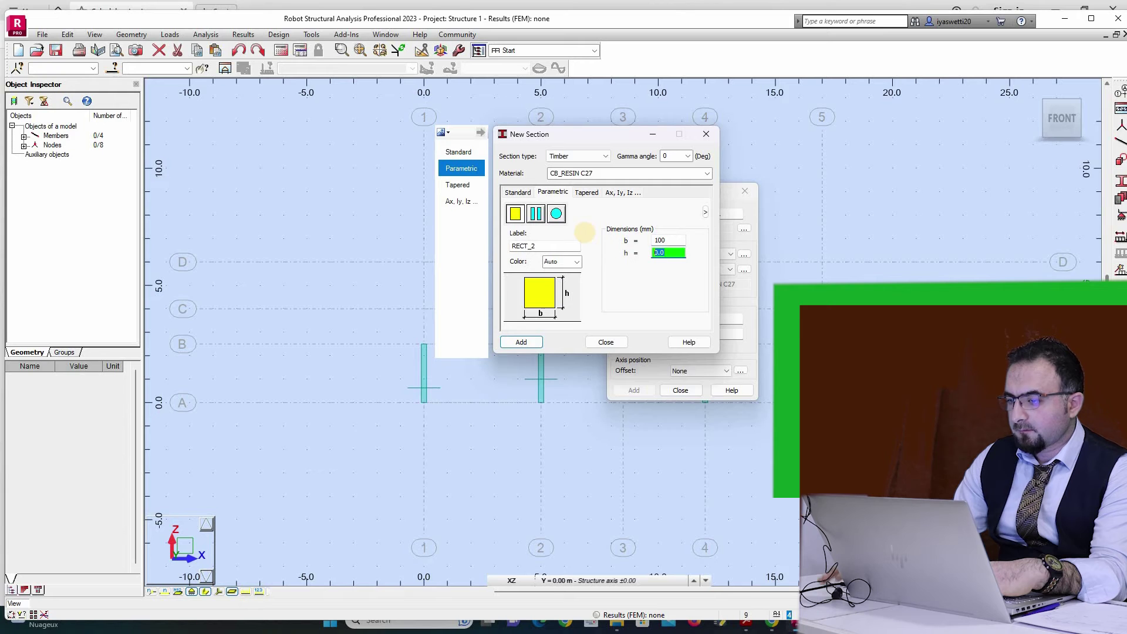
text(220)
click(568, 252)
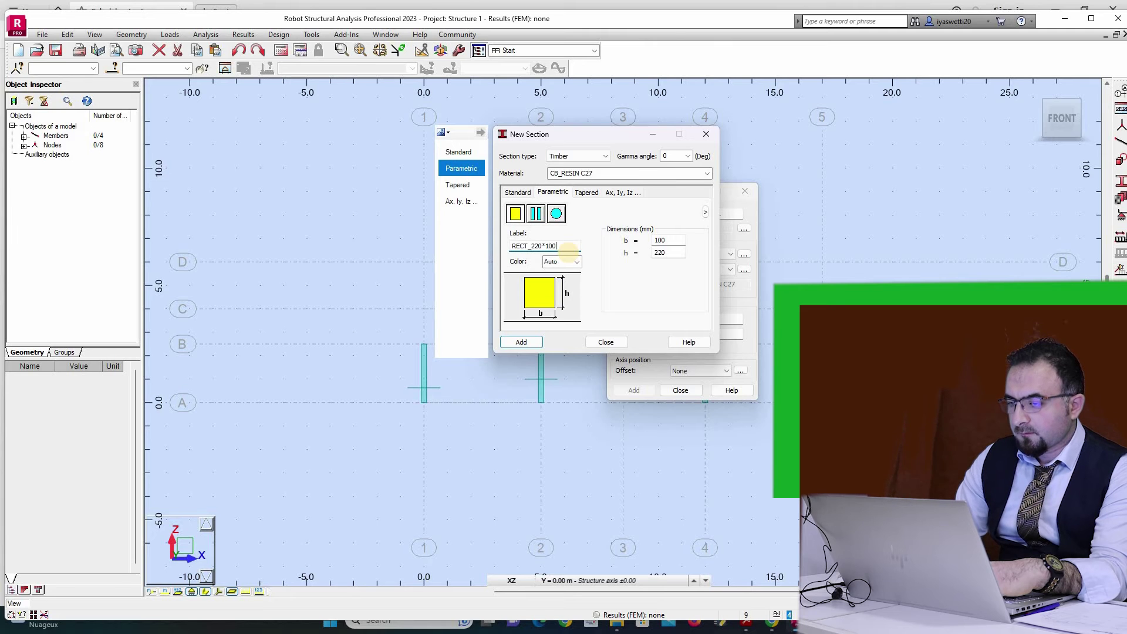
click(521, 342)
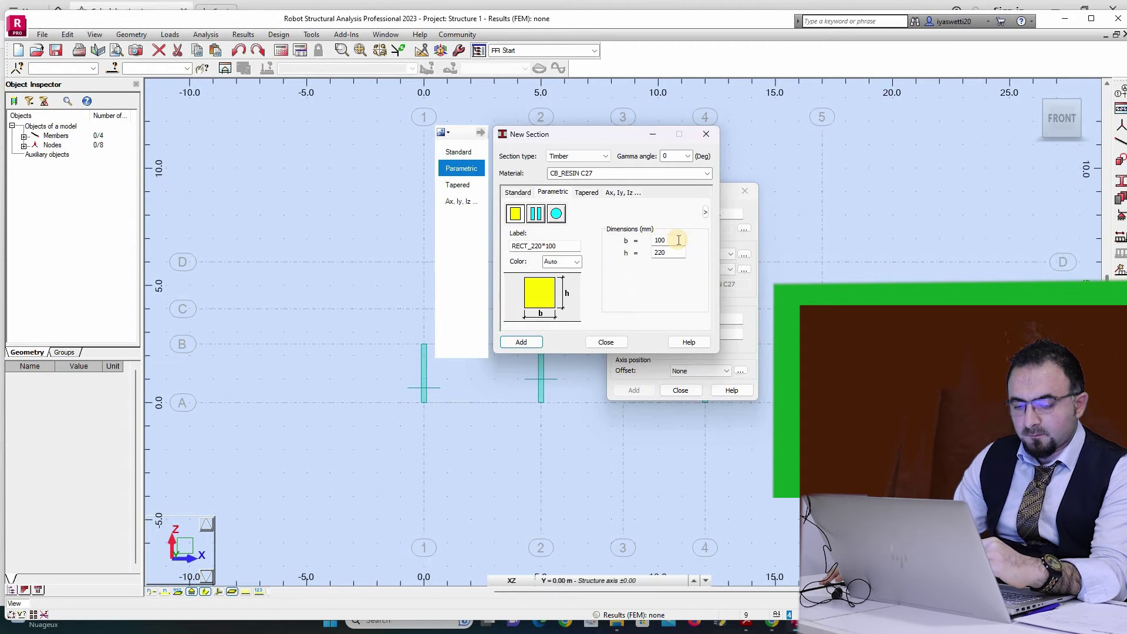
Step: Add a second parametric timber section labelled RECT_150*100 with h 150 mm and close the section definition
drag(674, 253, 605, 243)
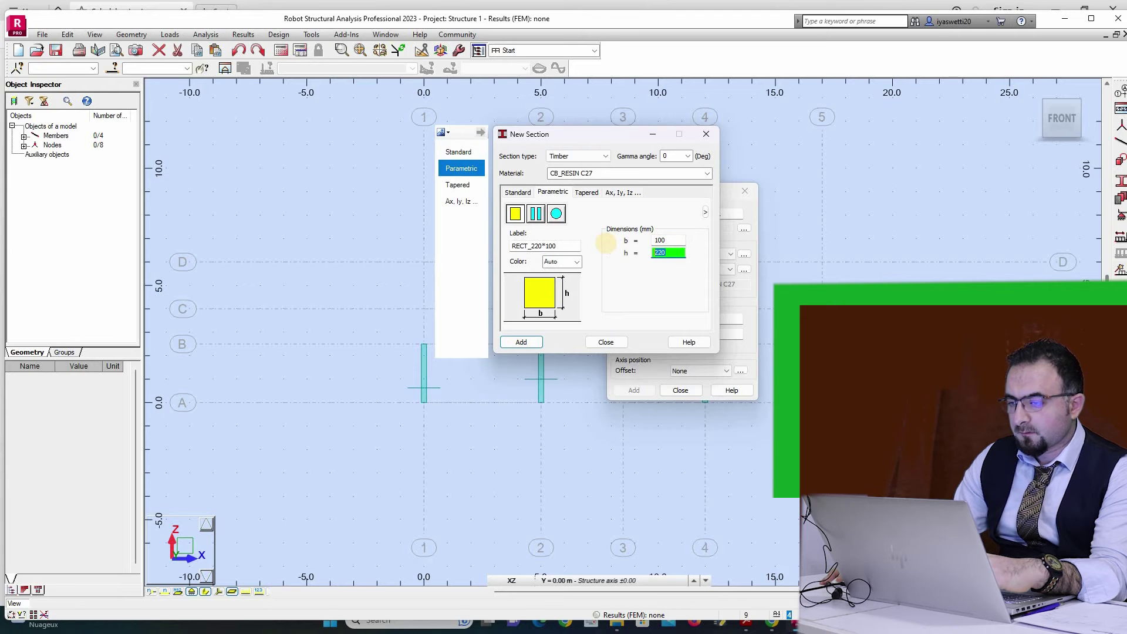
click(537, 251)
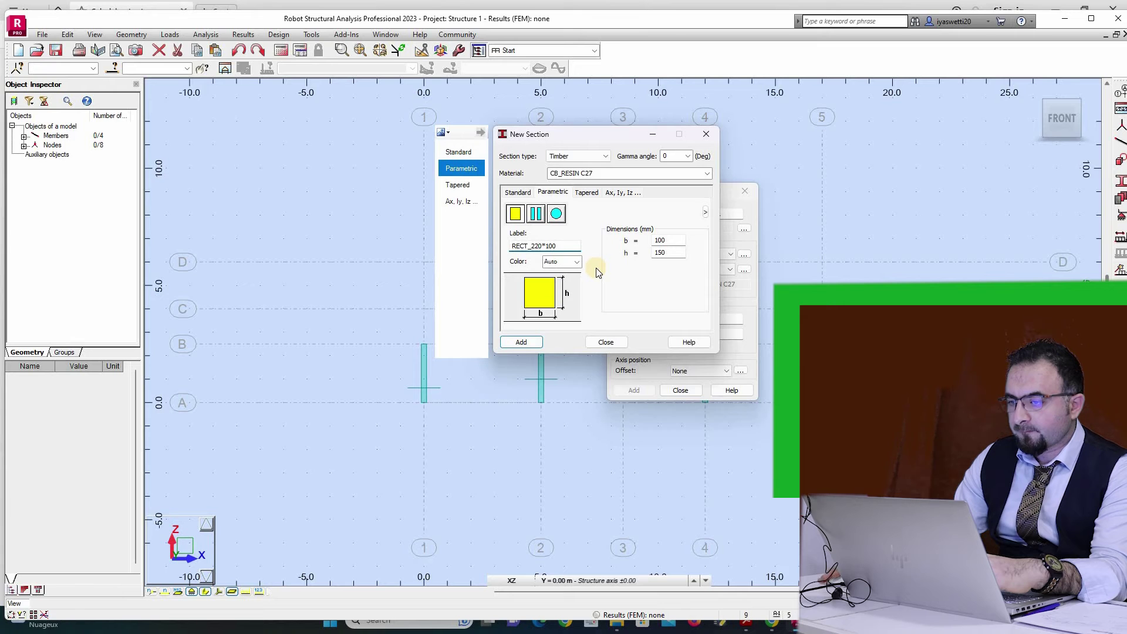
key(BackSpace)
key(BackSpace)
key(BackSpace)
text(150)
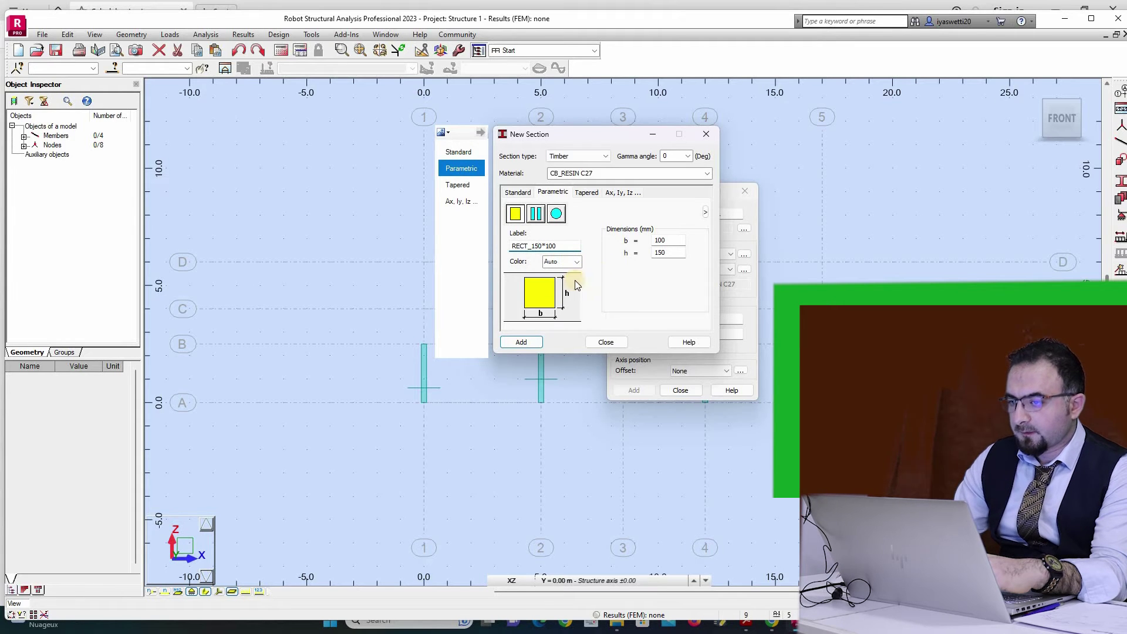
click(522, 342)
click(606, 342)
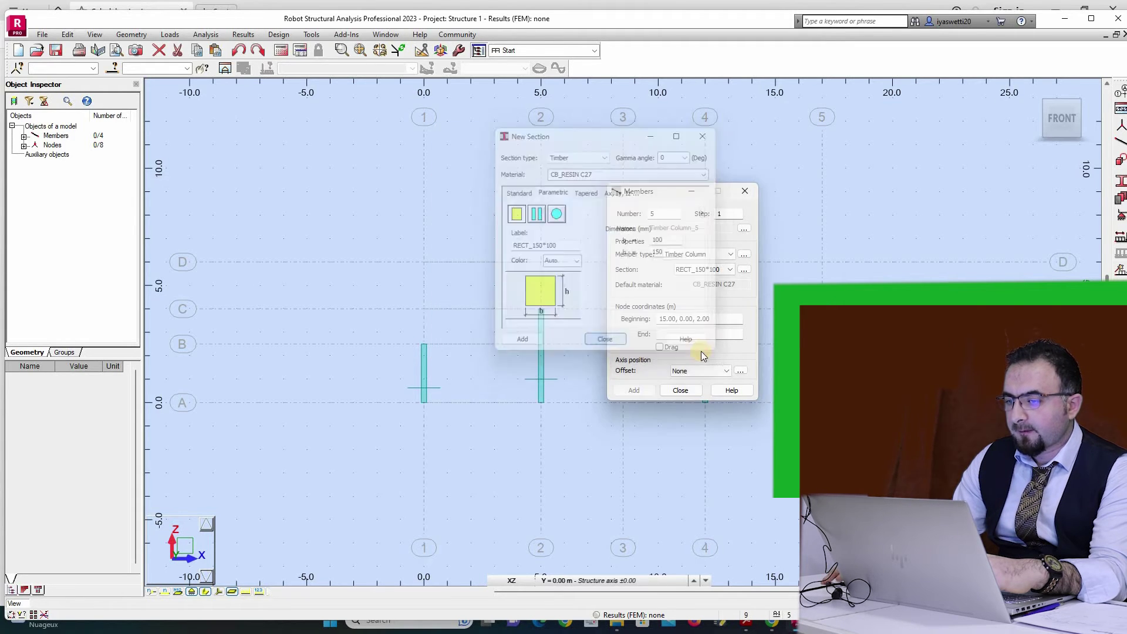
Step: Draw a member with section RECT_220*100 from 0.00, 0.00, 2.50 to 5.00, 0.00, 4.00
click(715, 271)
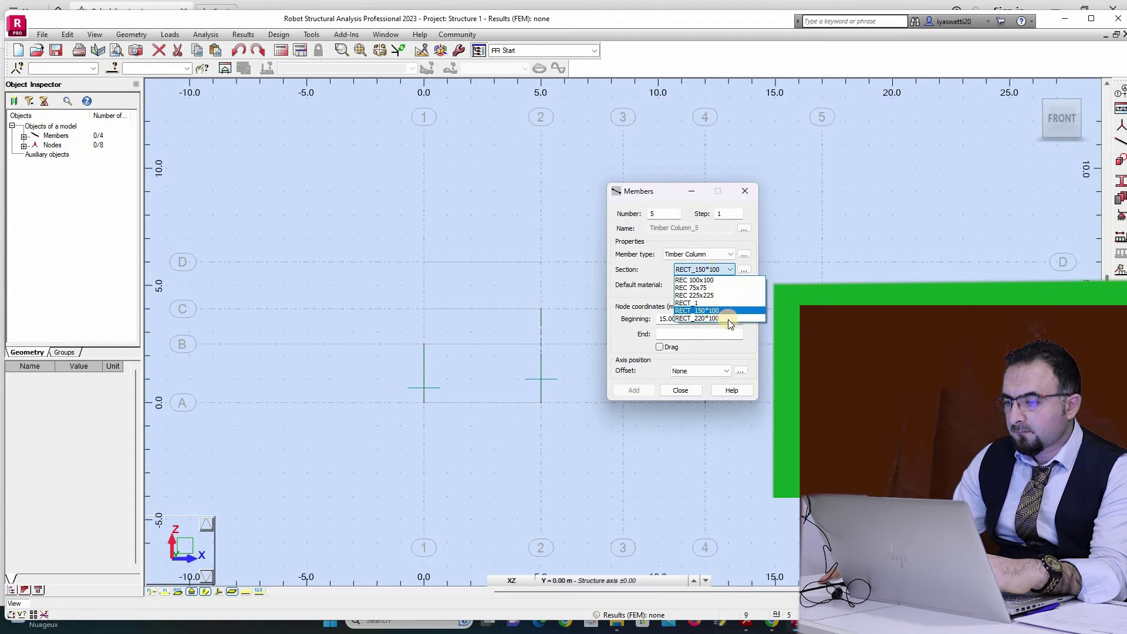
click(728, 318)
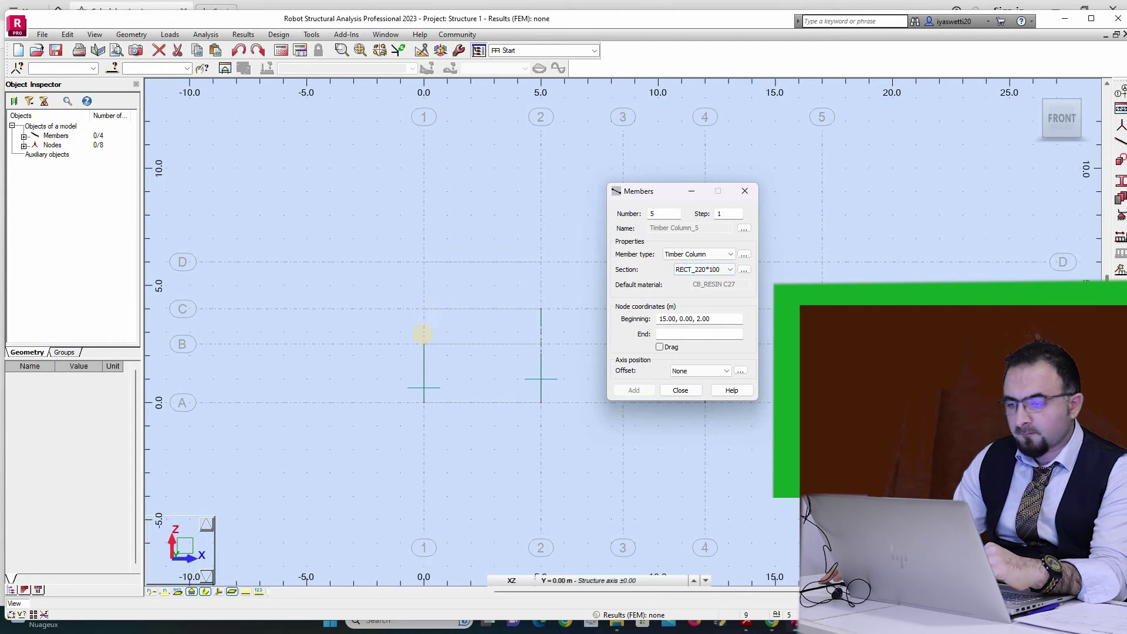
click(424, 344)
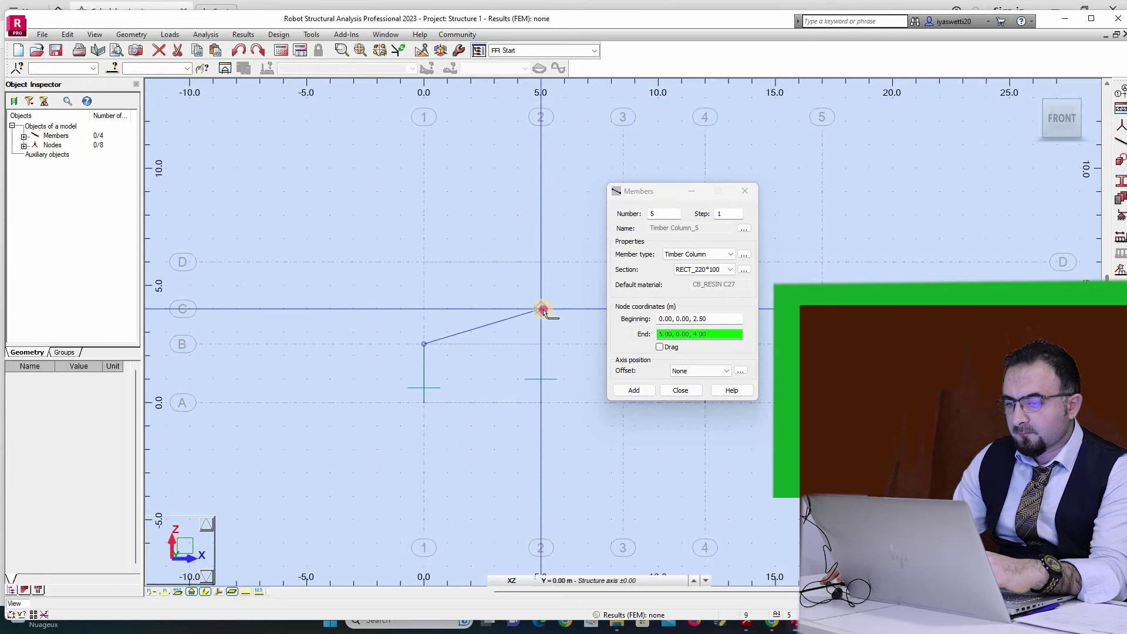
click(540, 310)
Step: Draw RECT_220*100 members from axis 2 level C to axis 3 level D, down to axis 4 level C and on to axis 5 level B
drag(652, 191, 854, 289)
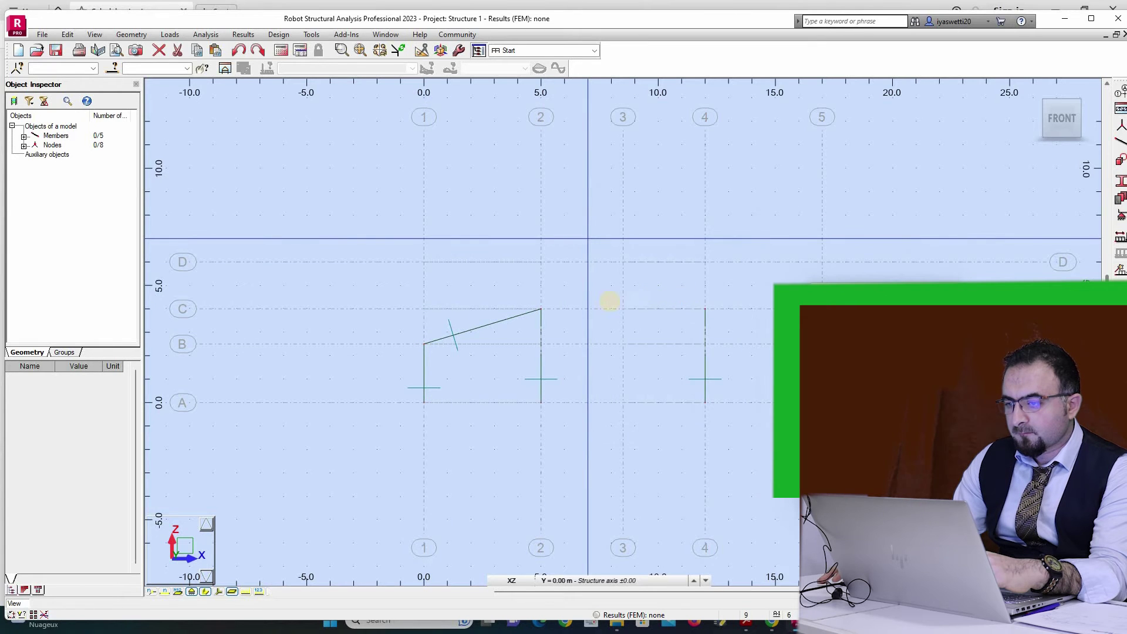
click(541, 309)
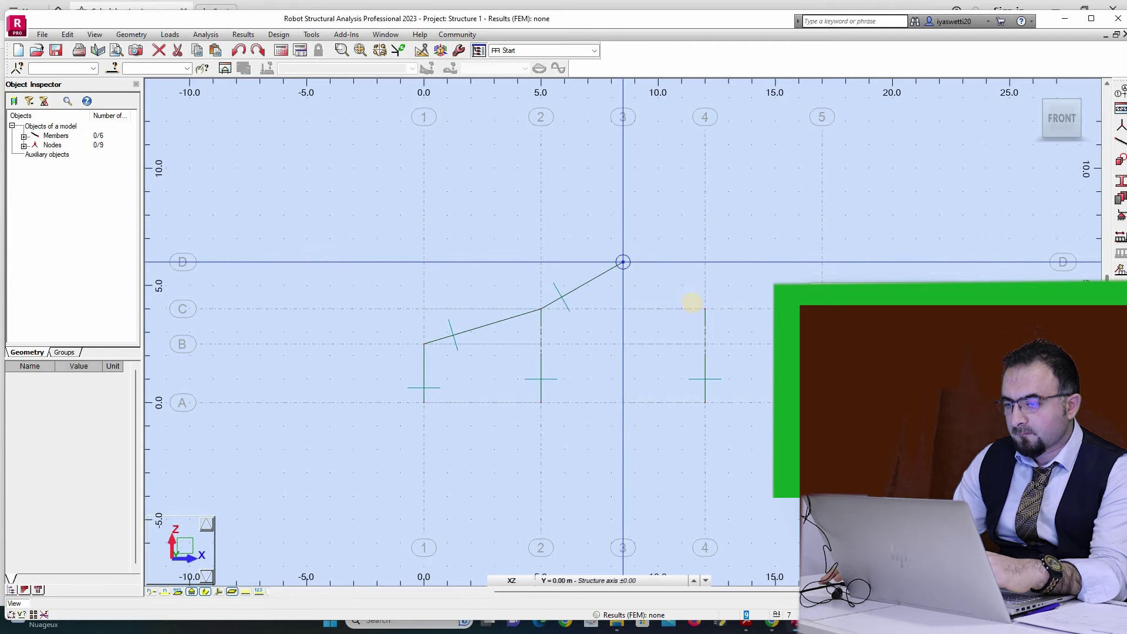
click(704, 308)
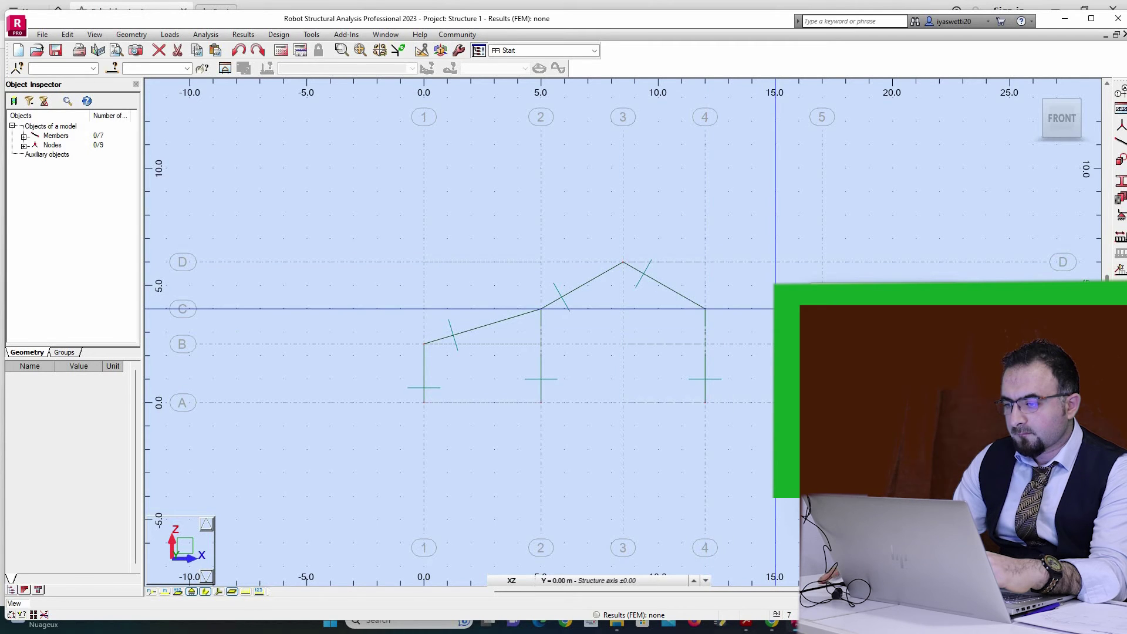
click(705, 309)
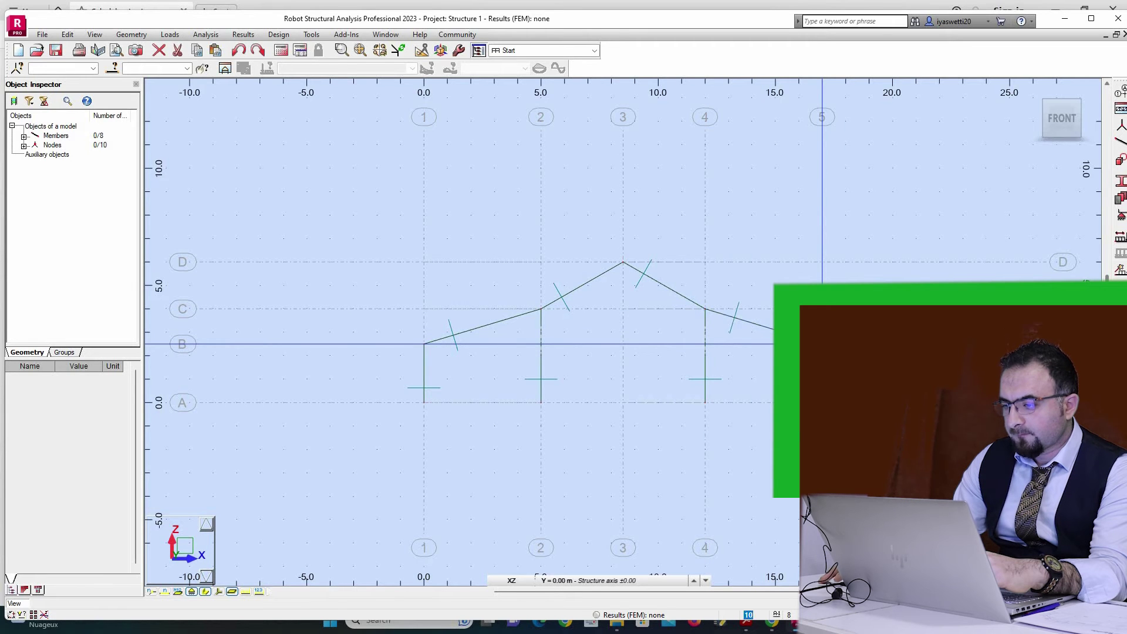
click(822, 344)
Step: Turn on node numbers and set Node 1 of the axis 5 column to node 10
scroll(734, 329, up, 6)
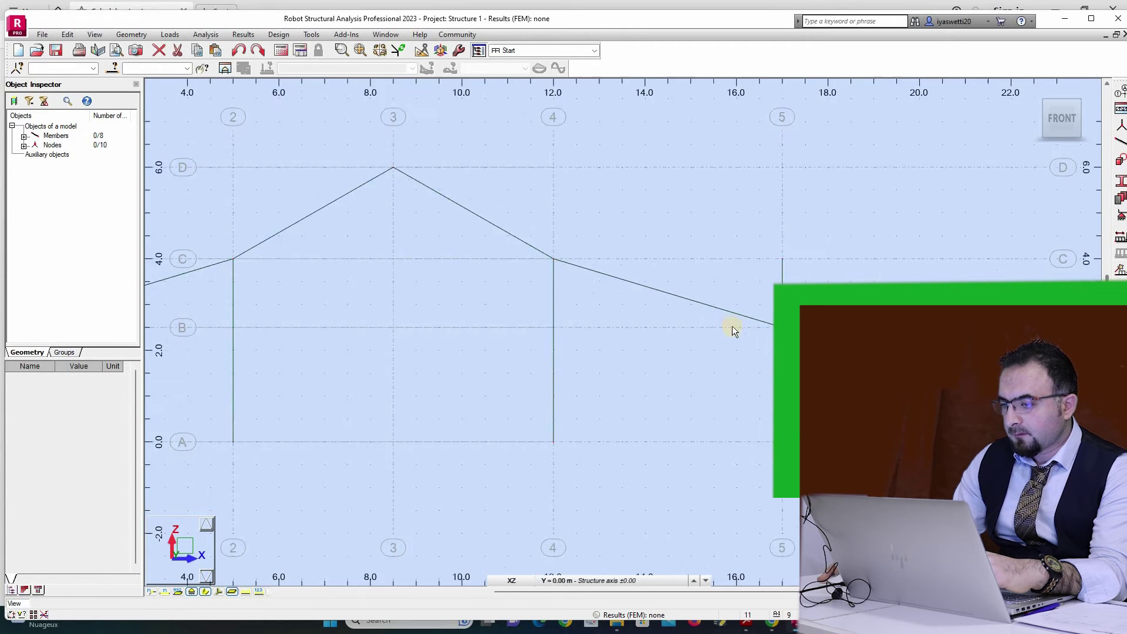
click(152, 591)
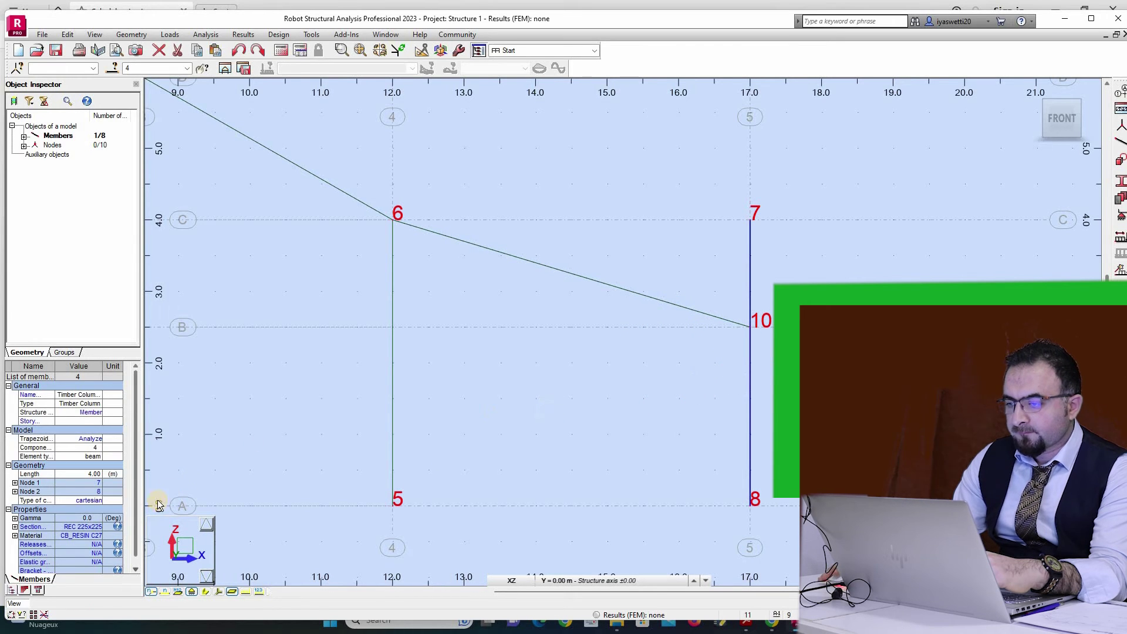
click(98, 483)
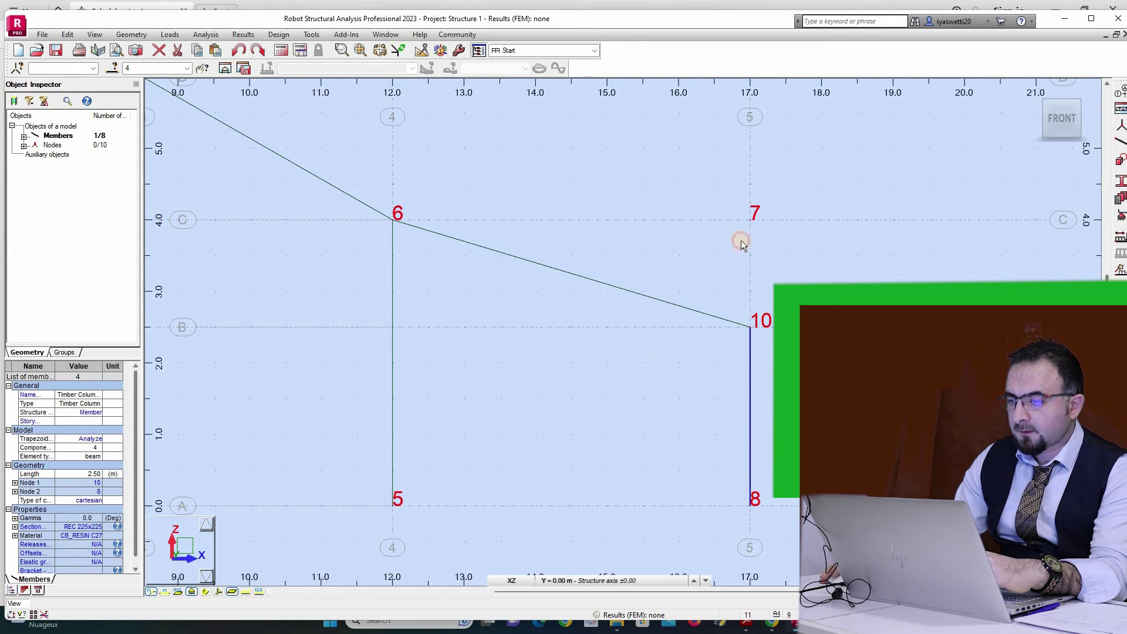
Step: Delete the loose node 7 at axis 5, level C
click(682, 241)
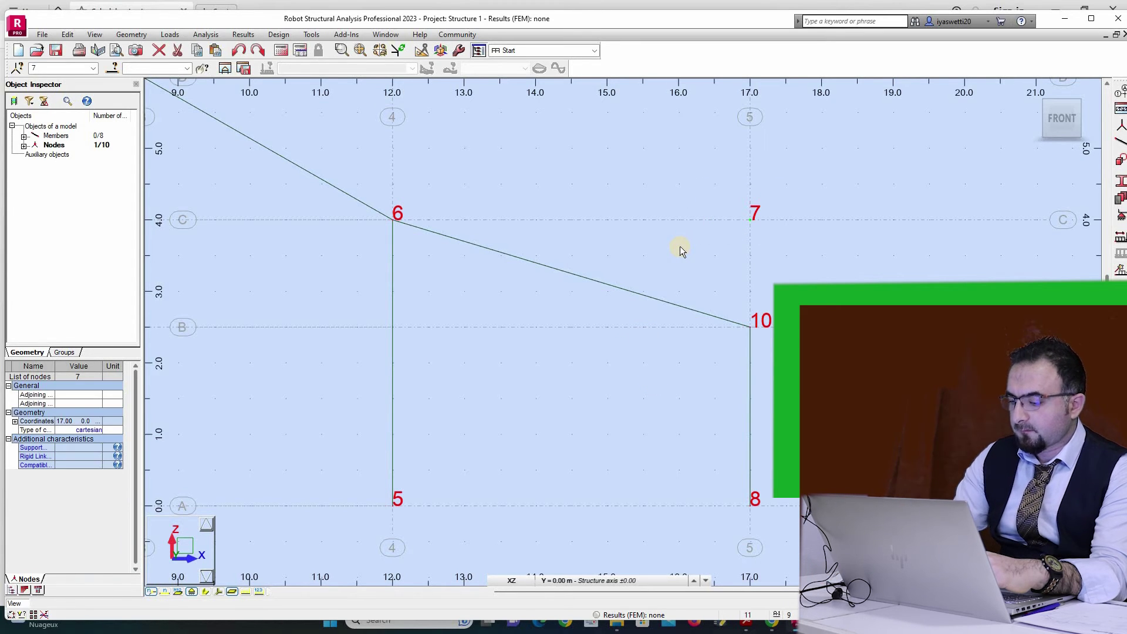
key(Delete)
scroll(619, 290, down, 3)
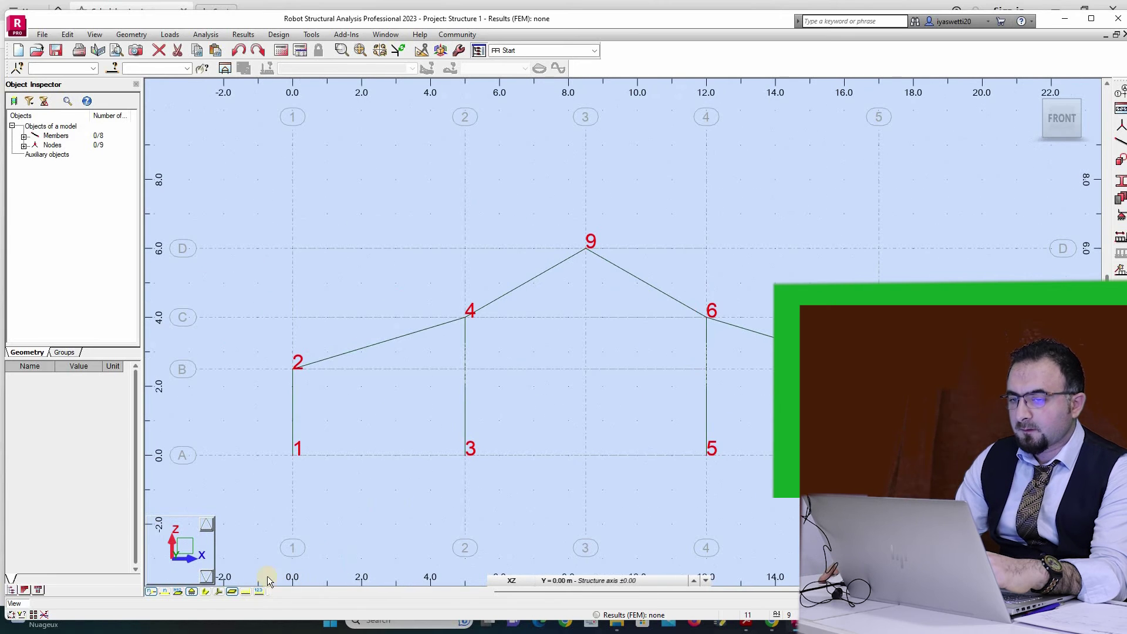
Step: Show the section shapes and apply Member types - legends by colors to the members
click(206, 592)
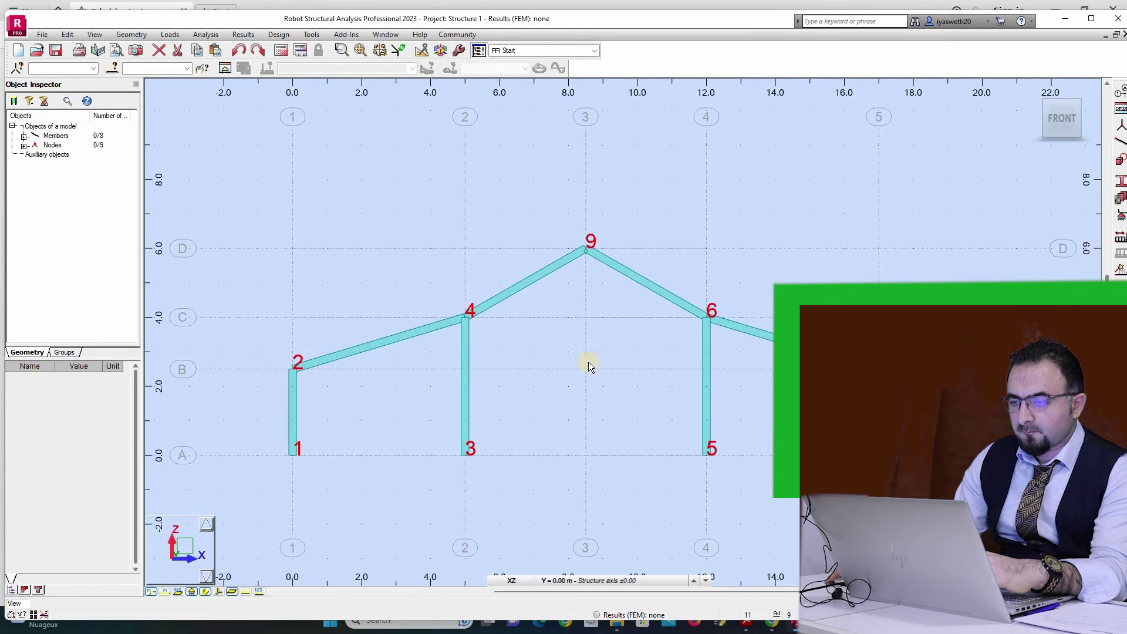
click(33, 615)
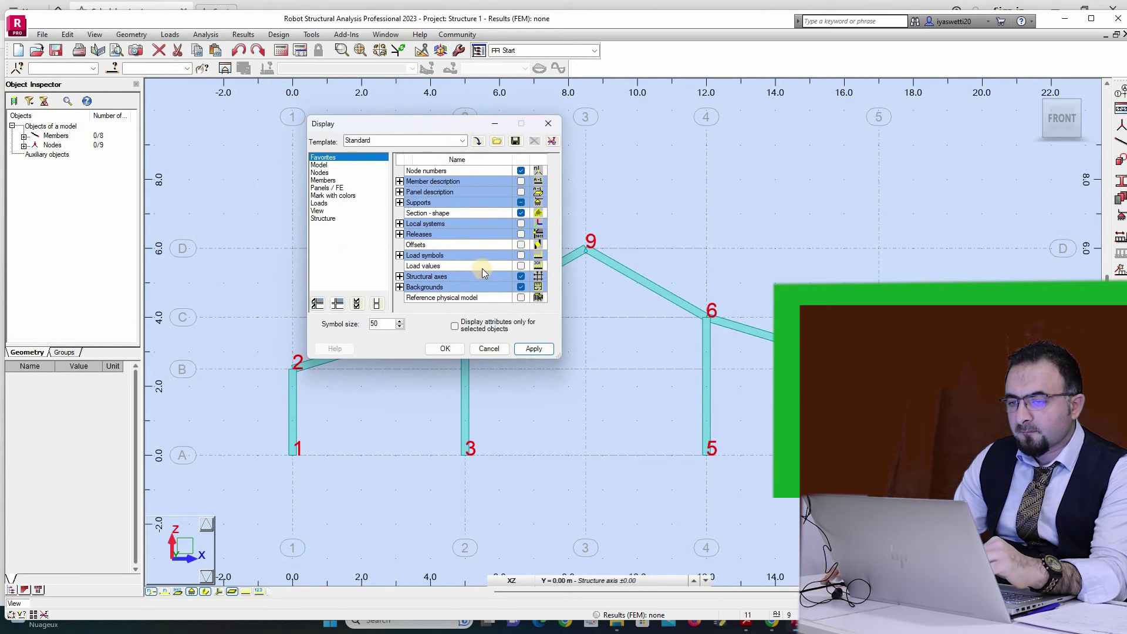
click(323, 181)
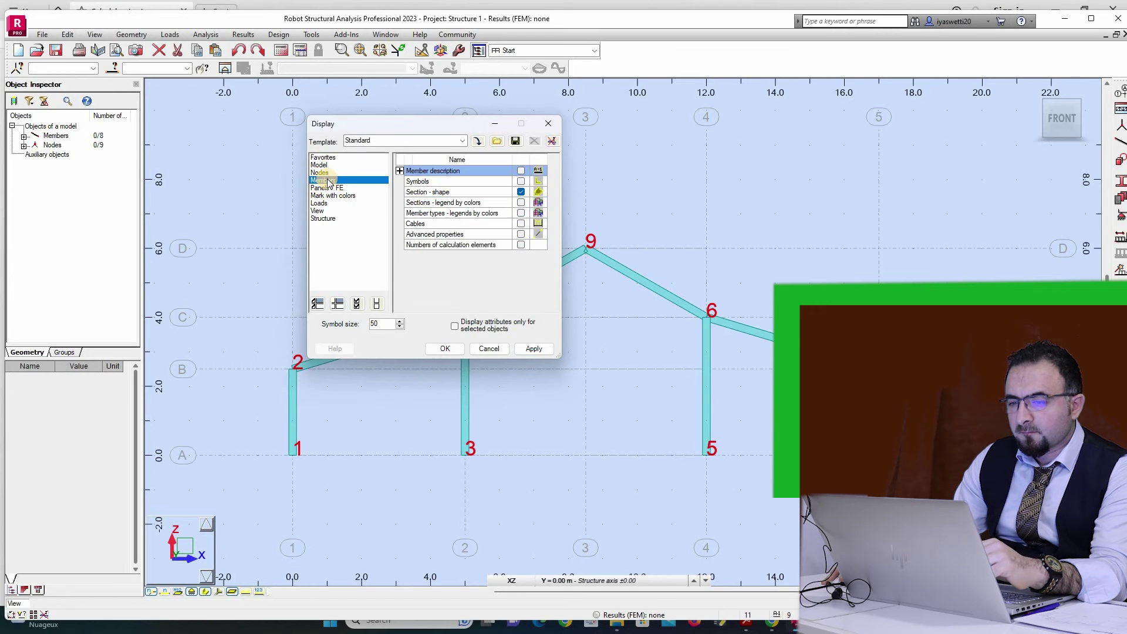
click(521, 213)
click(534, 348)
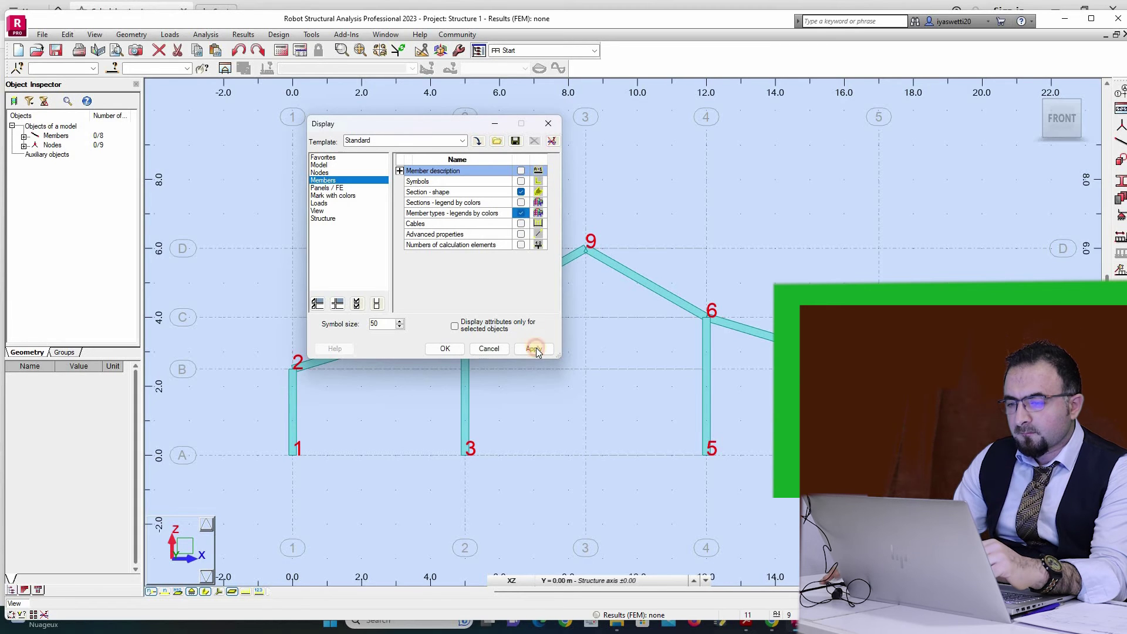
Step: Replace Member types - legends by colors with Sections - legend by colors and accept the display settings
click(521, 212)
click(521, 202)
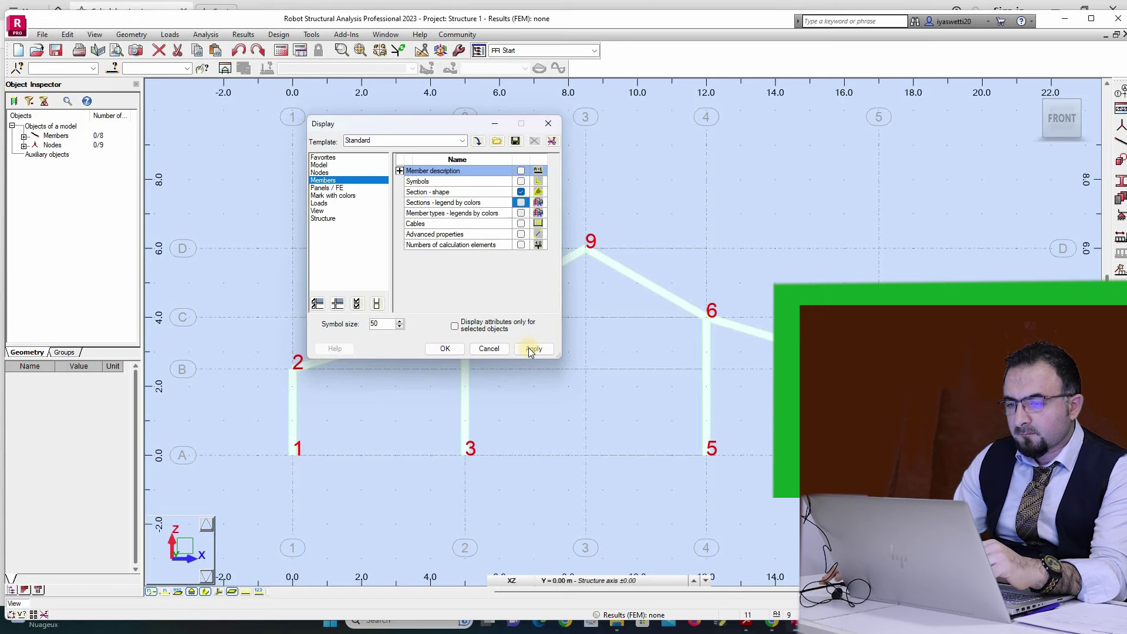
click(535, 349)
click(446, 351)
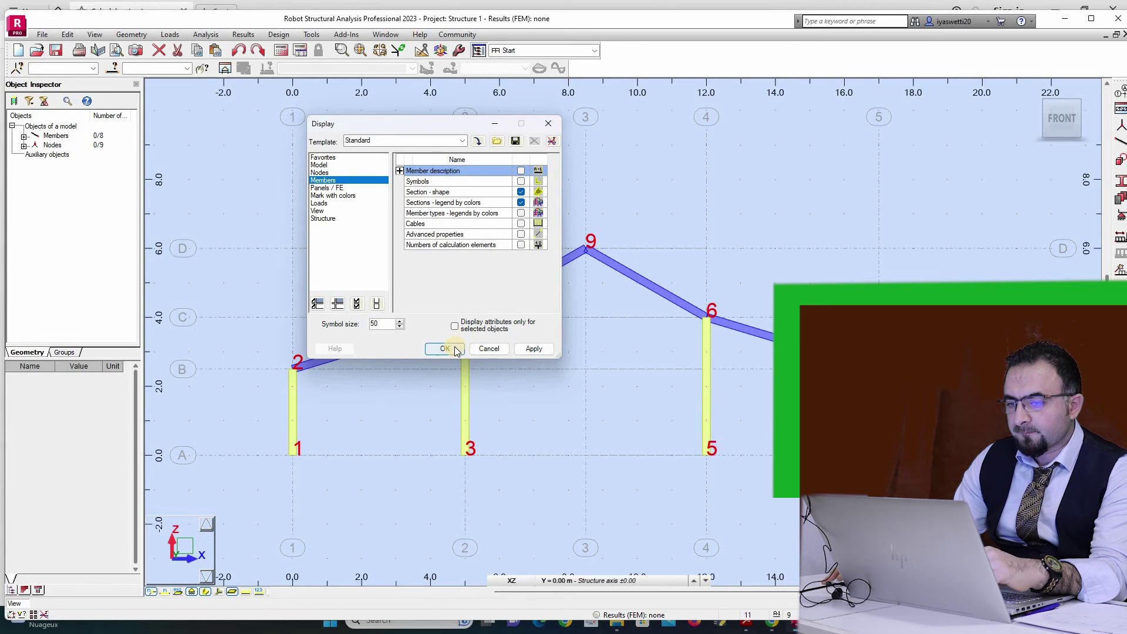
click(590, 366)
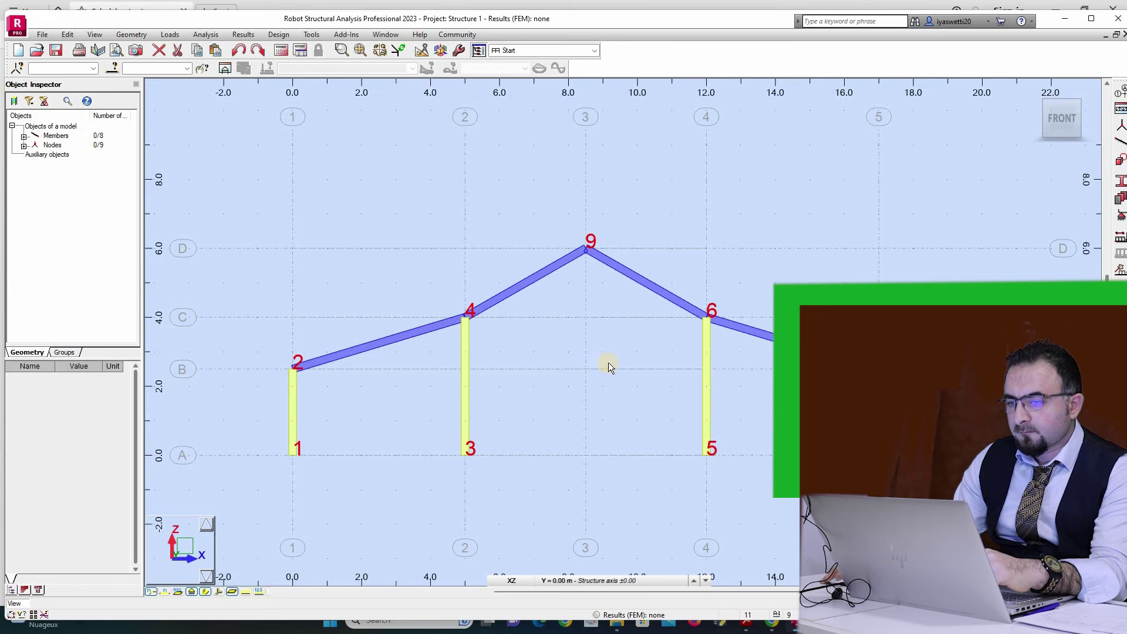
Step: Open a new timber section definition for the members and look through the standard REC sizes and the tapered option
click(1121, 141)
drag(934, 397, 808, 237)
click(908, 317)
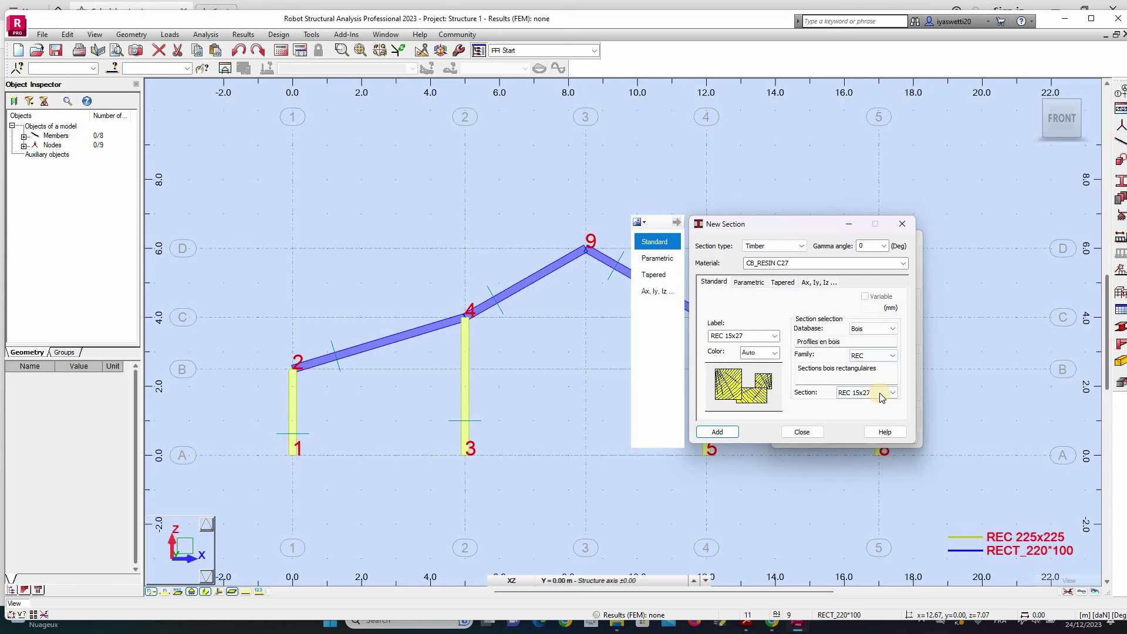
click(880, 393)
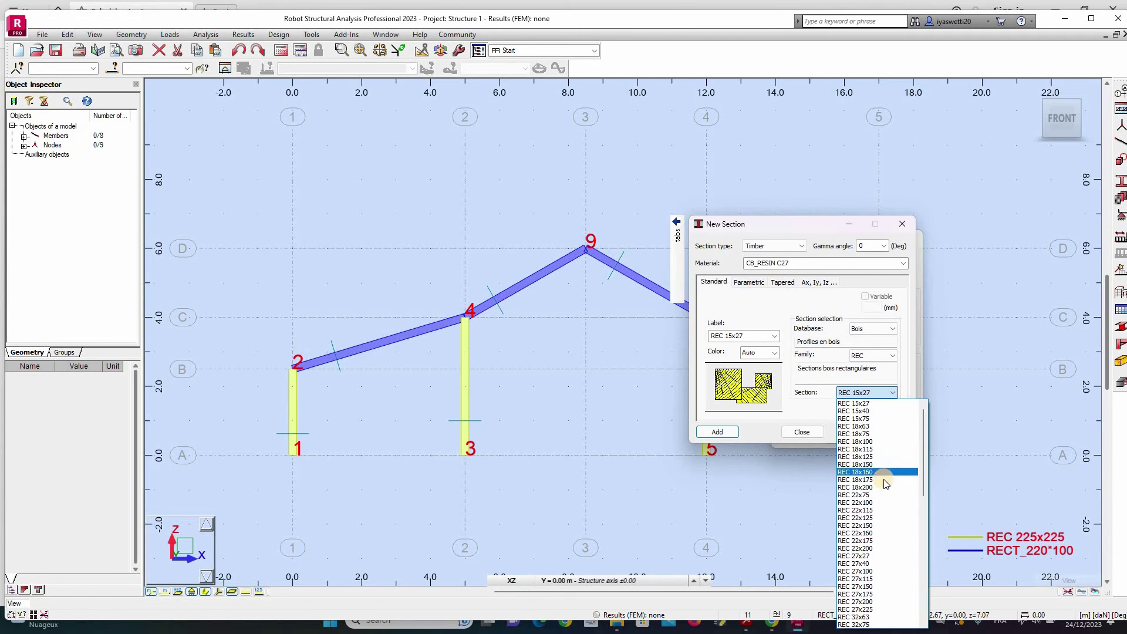
scroll(907, 528, down, 12)
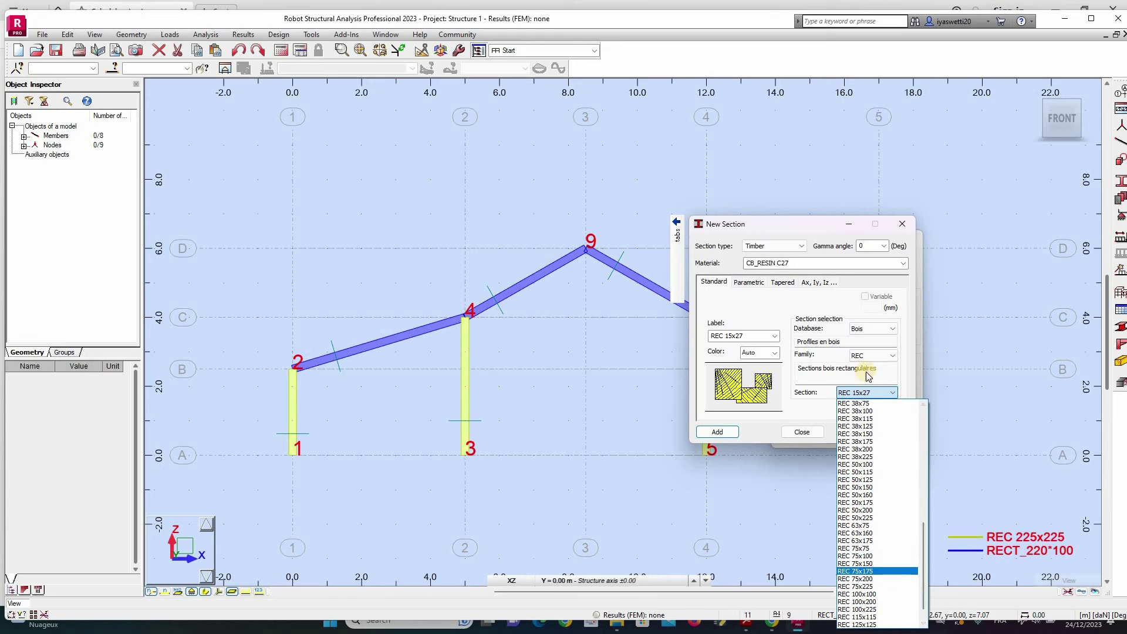
click(770, 285)
click(771, 283)
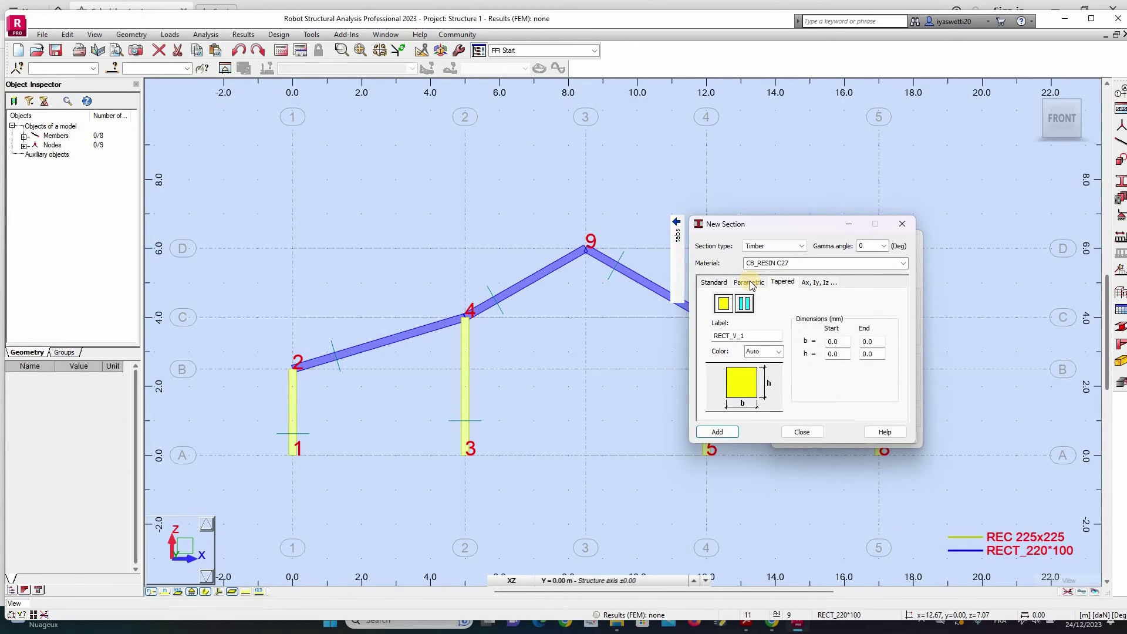
Step: Define a parametric rectangular timber section with b 100 mm and h 220 mm, labelled RECT_220*100
click(750, 283)
click(842, 332)
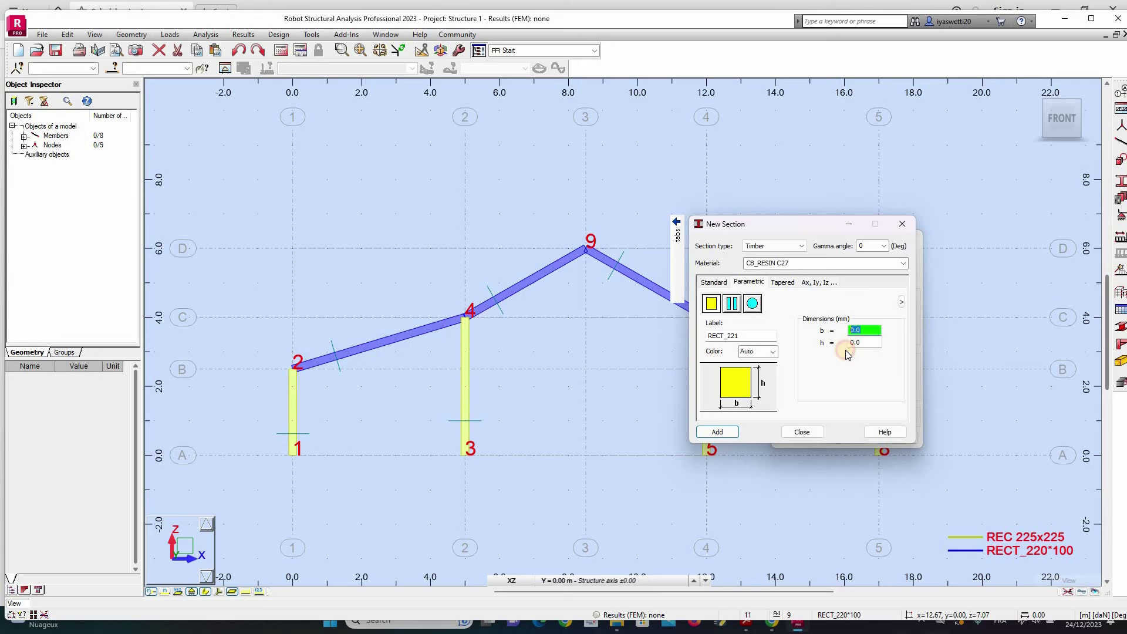
text(100)
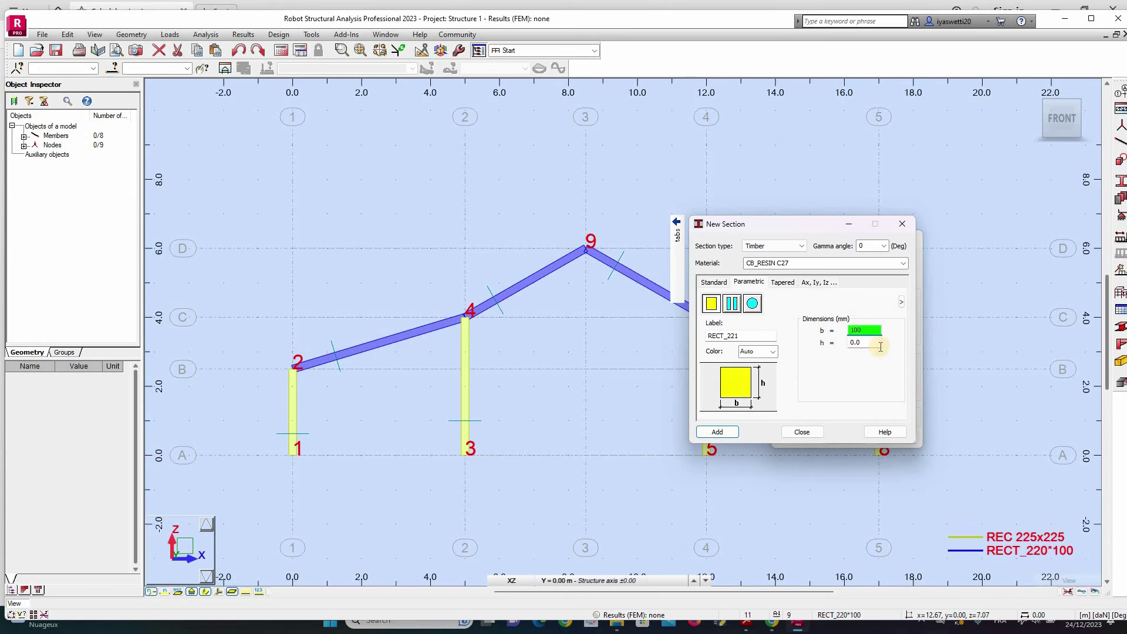
key(Tab)
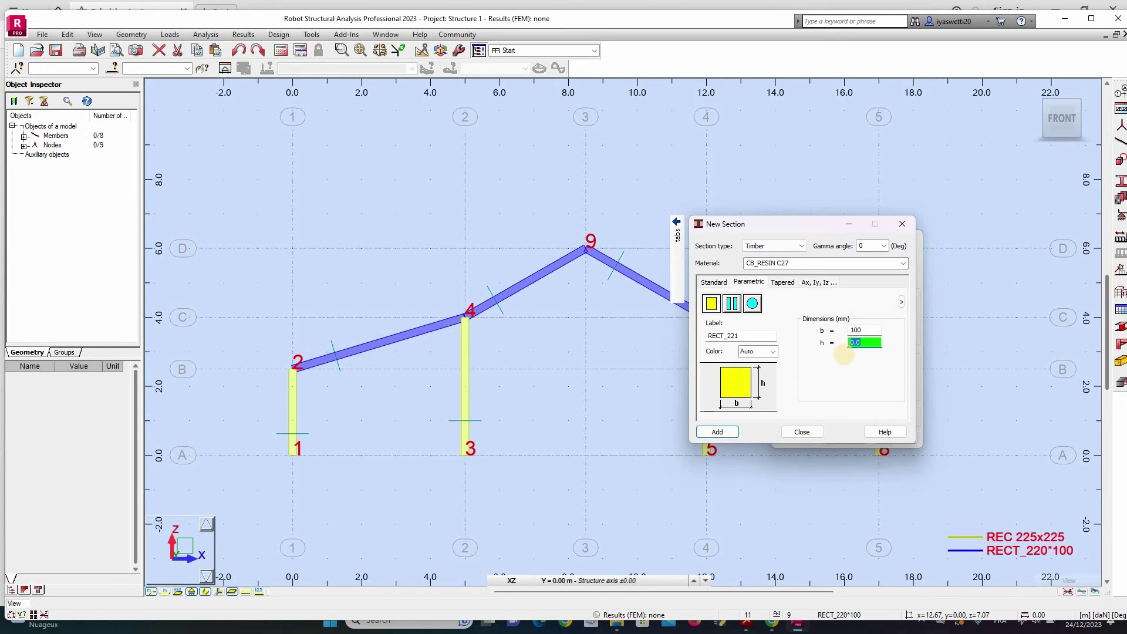
text(22)
text(0)
click(755, 333)
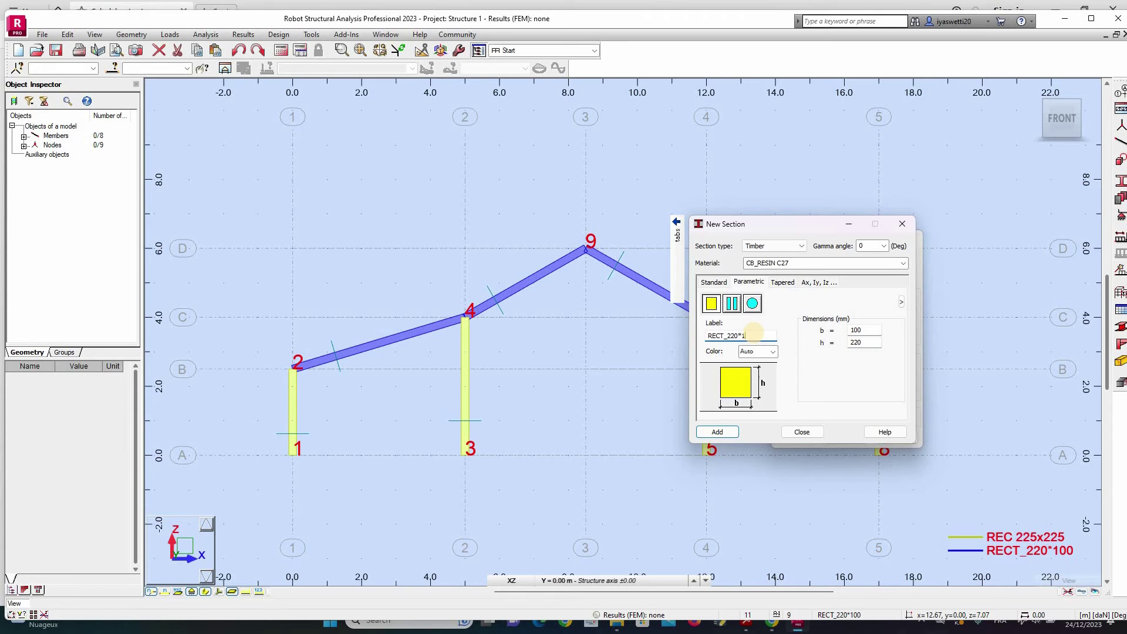
Step: Add the section, agree to modify the existing RECT_220*100, and close the section definition
click(773, 351)
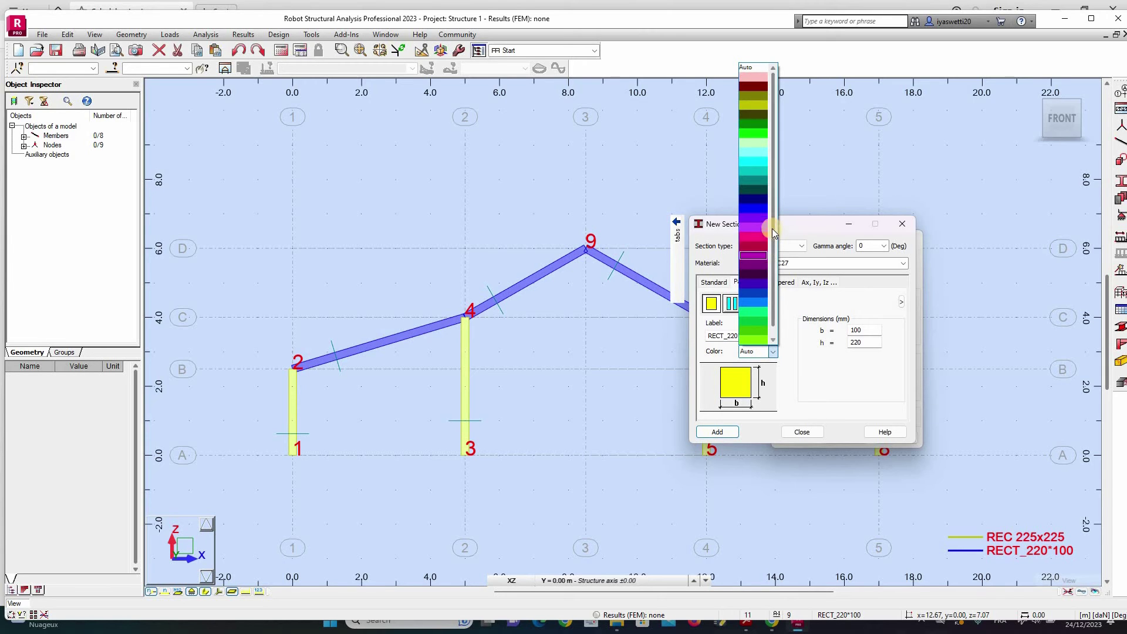
click(756, 353)
click(727, 432)
click(808, 360)
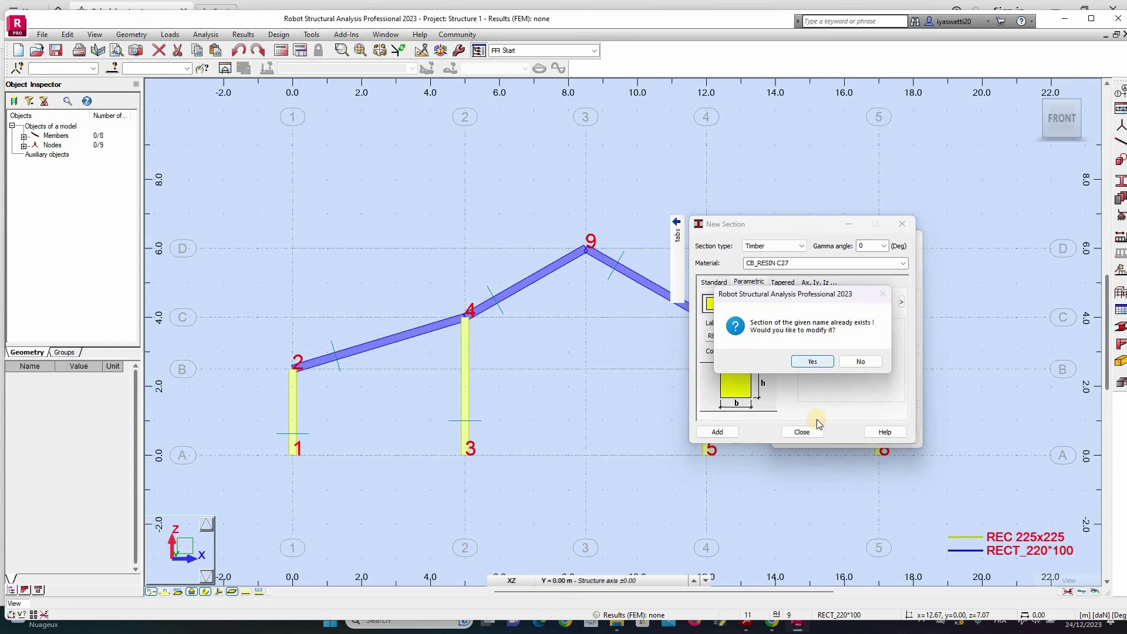
click(808, 433)
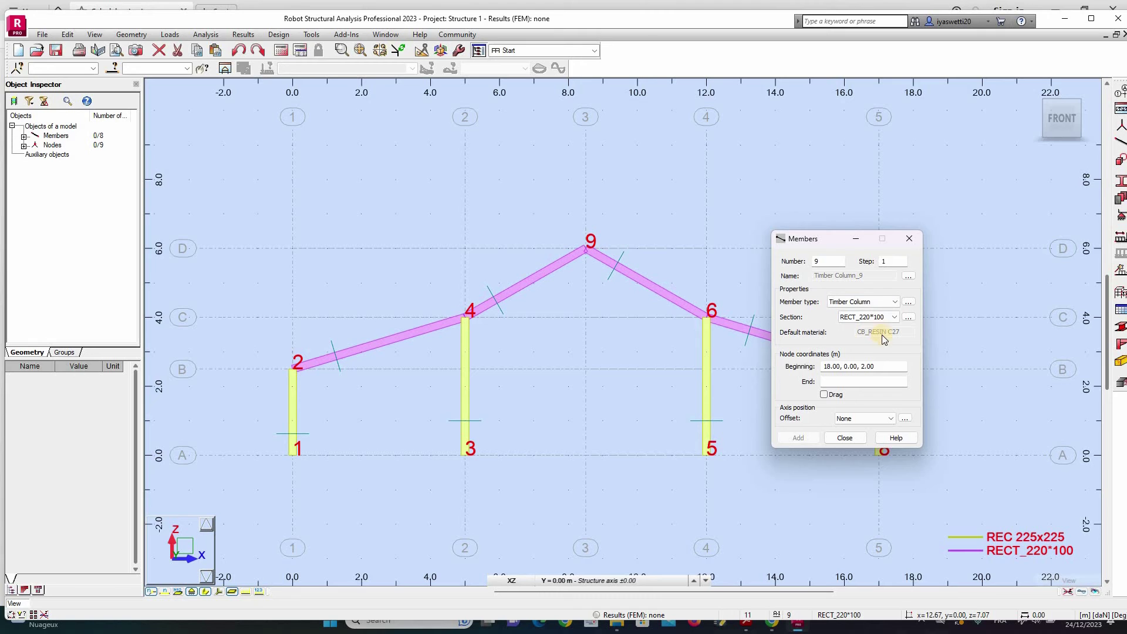
Step: Draw a horizontal tie beam with section REC 100x100 between nodes 4 and 6
click(893, 318)
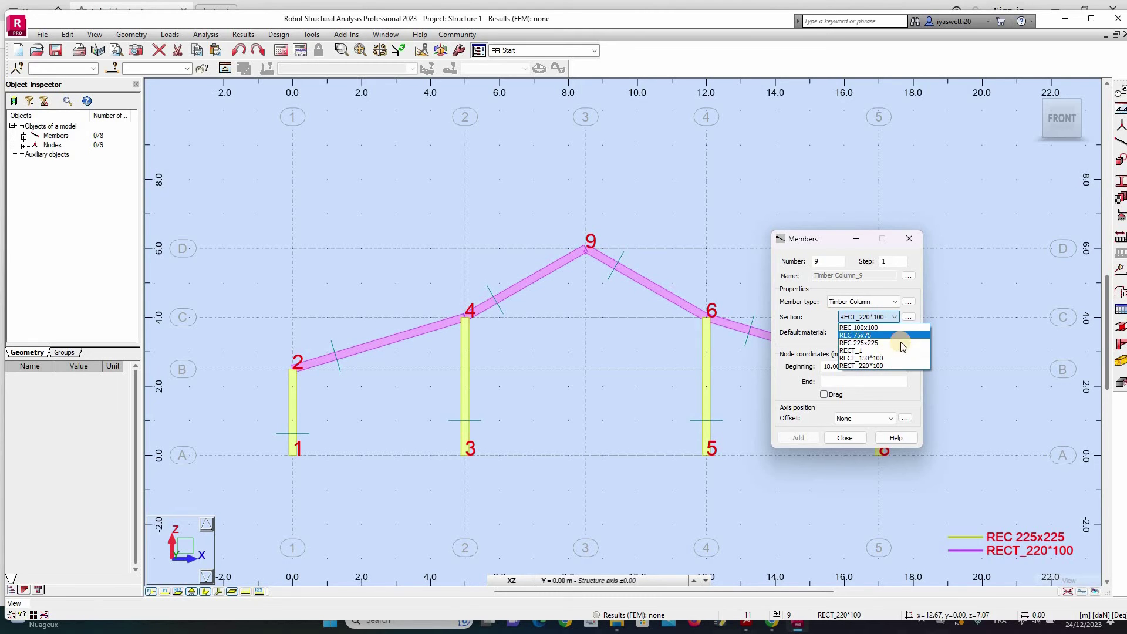
click(897, 328)
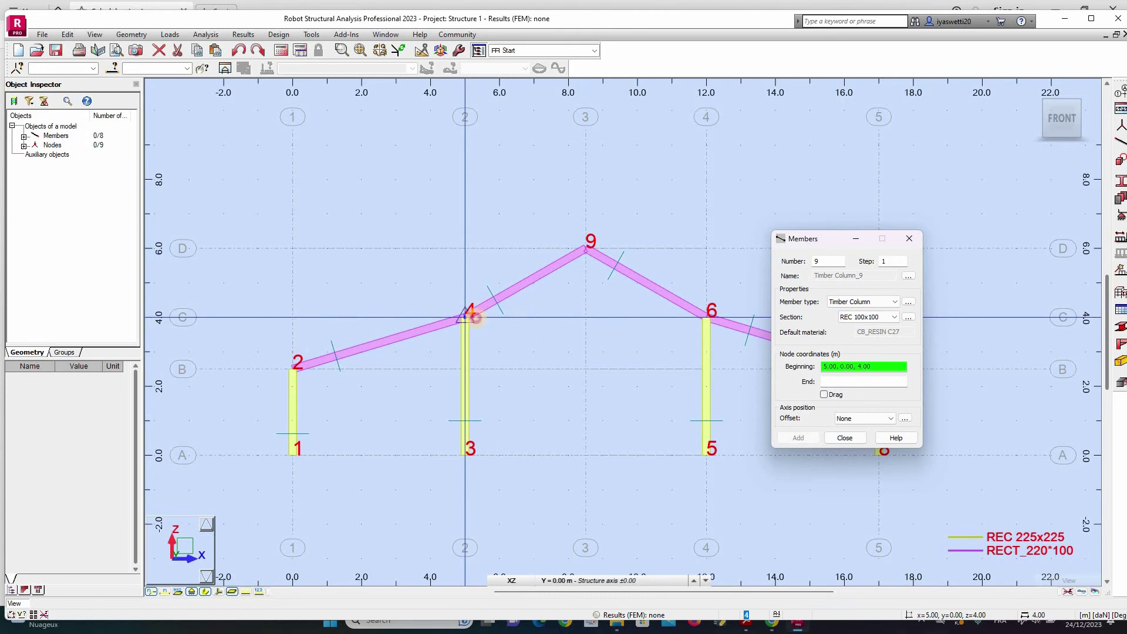
click(465, 318)
click(707, 318)
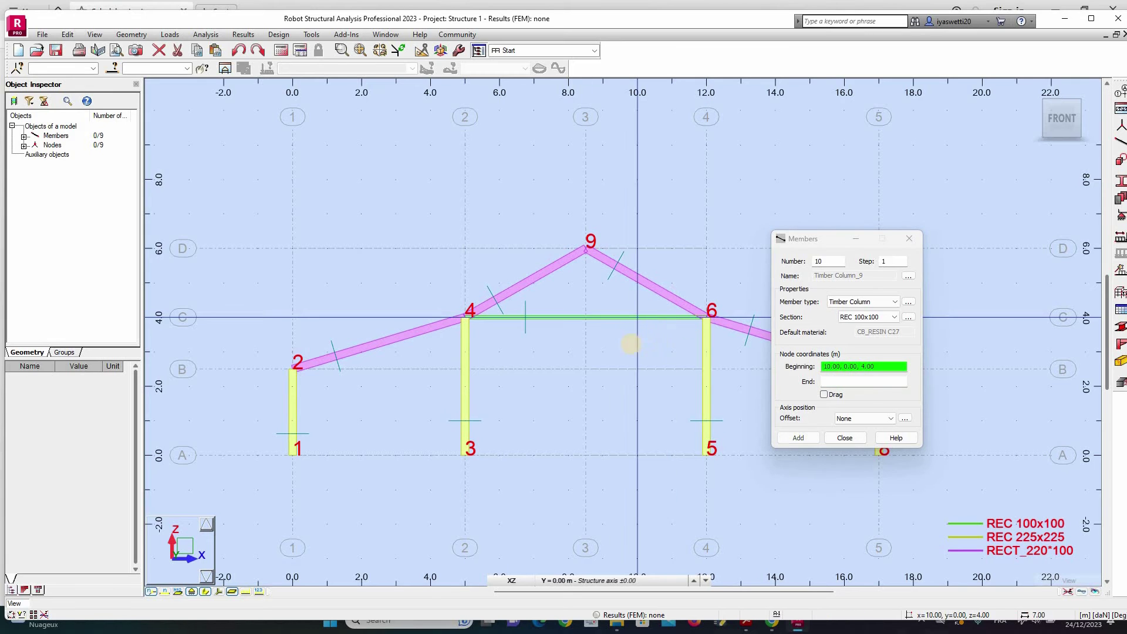
Step: Draw a vertical REC 75x75 post from ridge node 9 down to the tie beam at axis 3, level C, and leave member drawing
click(876, 319)
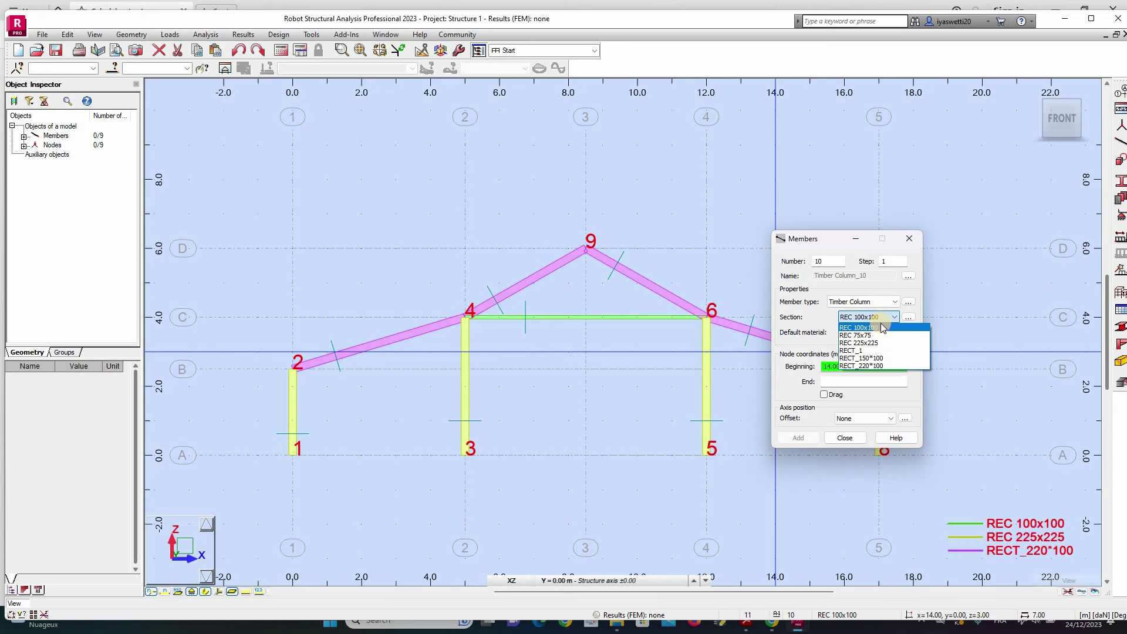
click(886, 336)
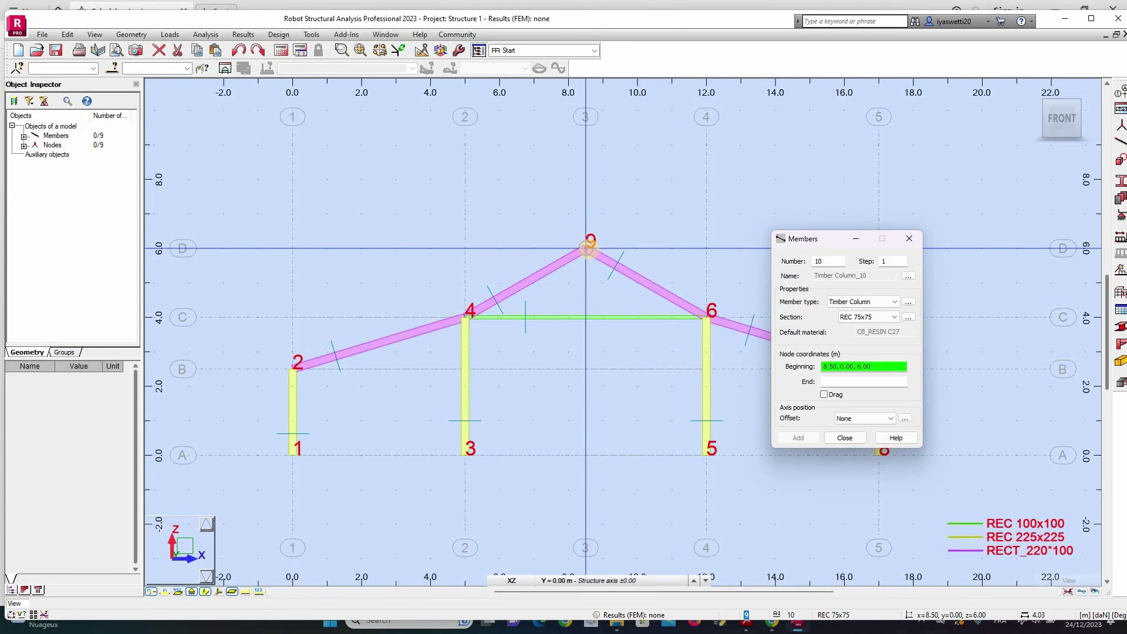
click(577, 301)
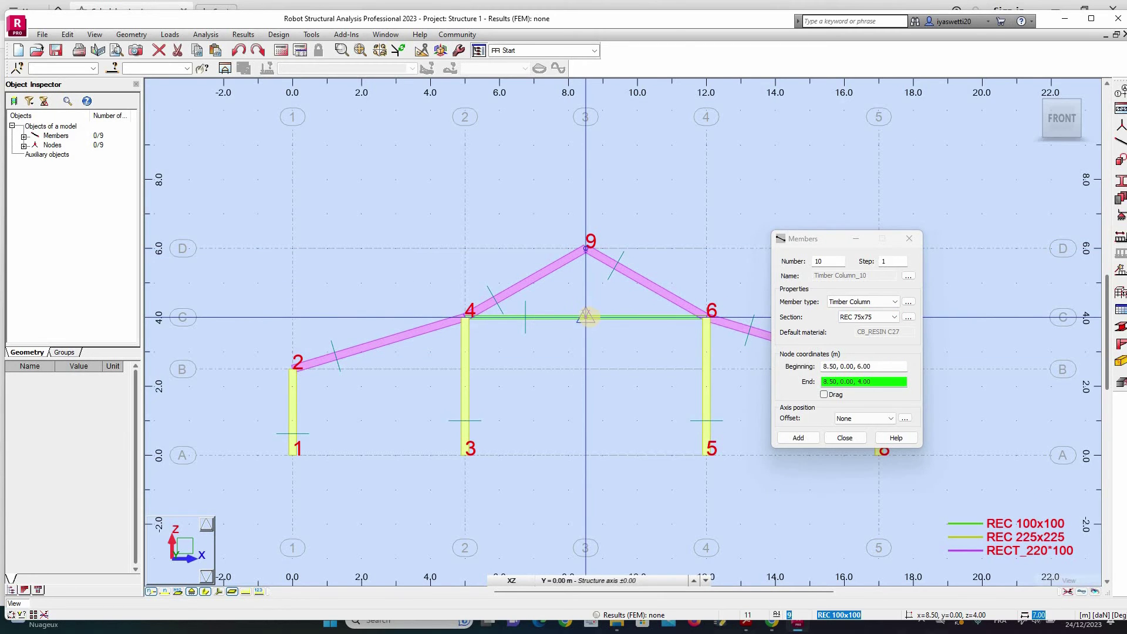
click(586, 317)
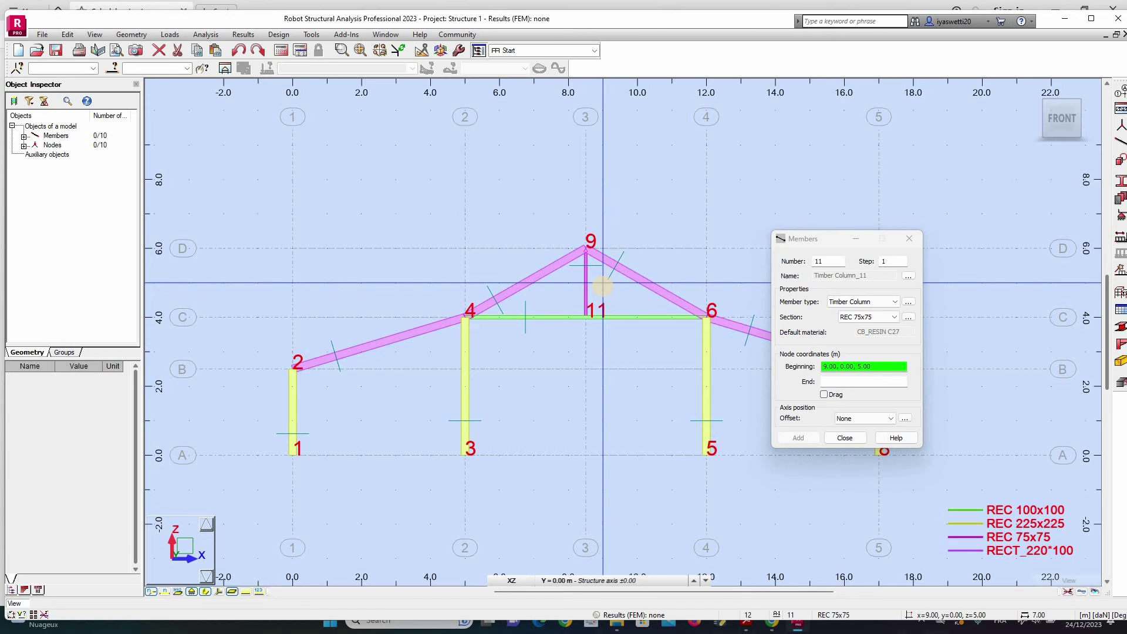
click(864, 317)
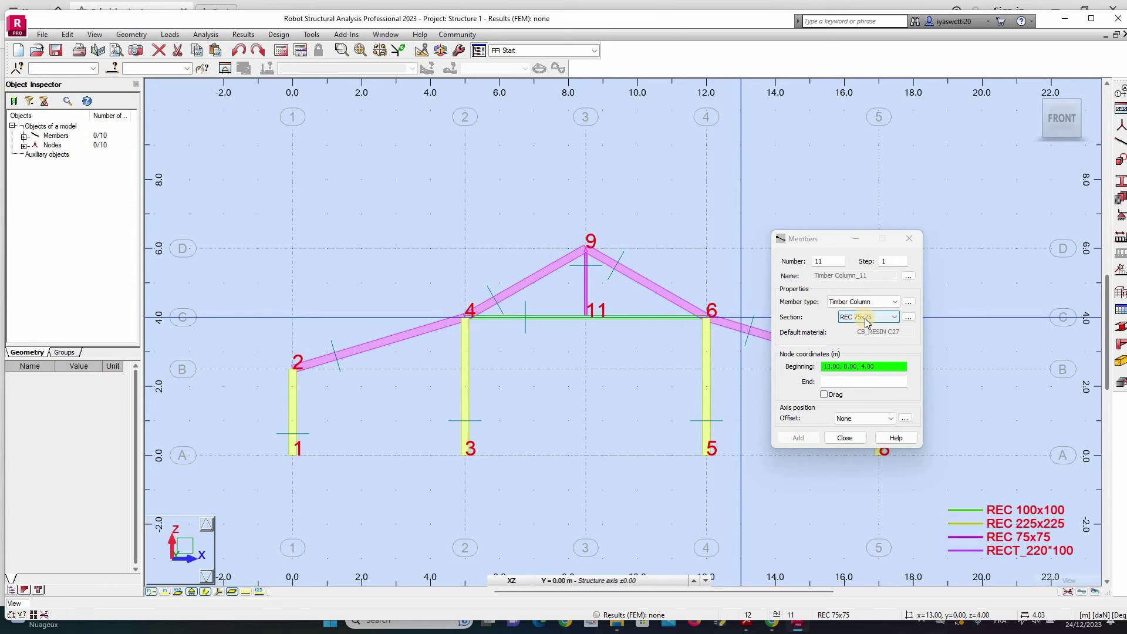
click(867, 323)
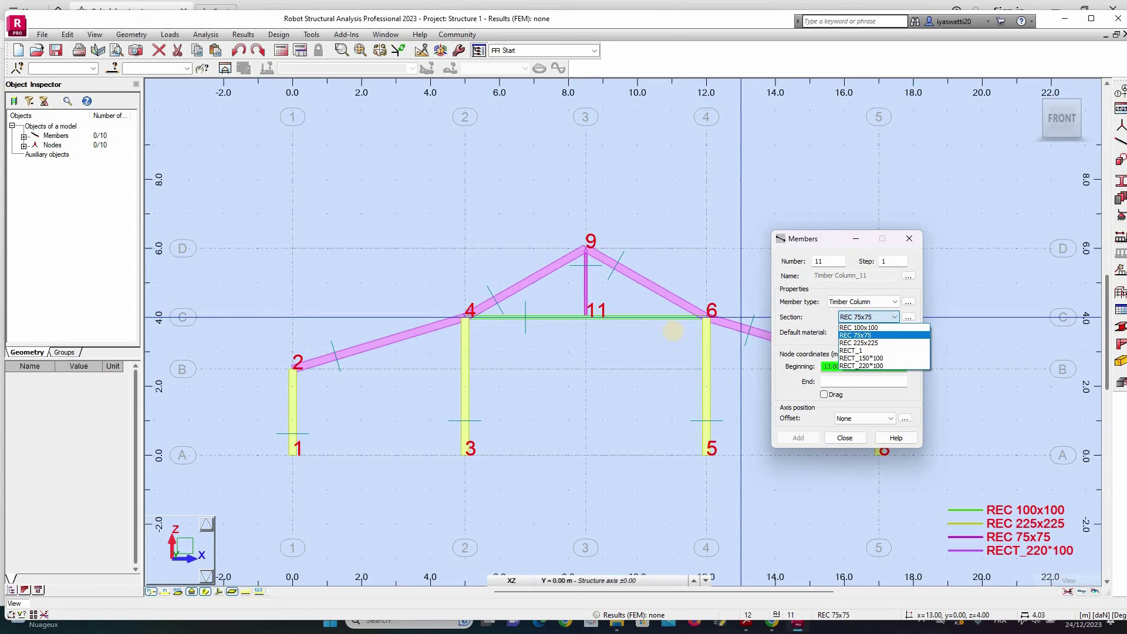
click(867, 323)
scroll(682, 323, up, 2)
scroll(699, 317, up, 2)
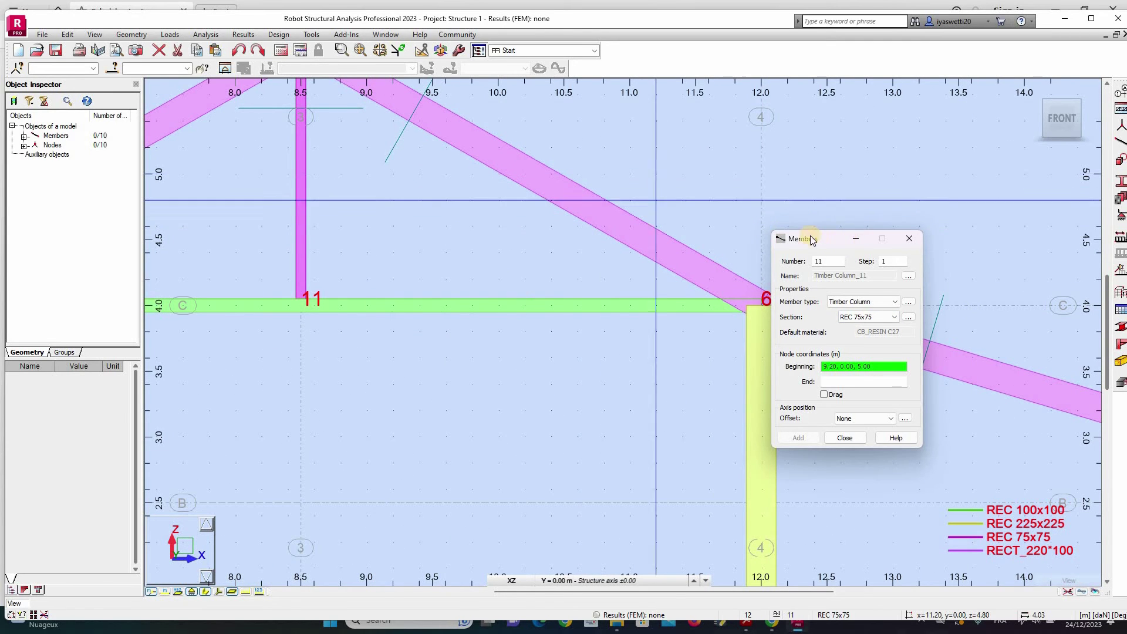
click(909, 238)
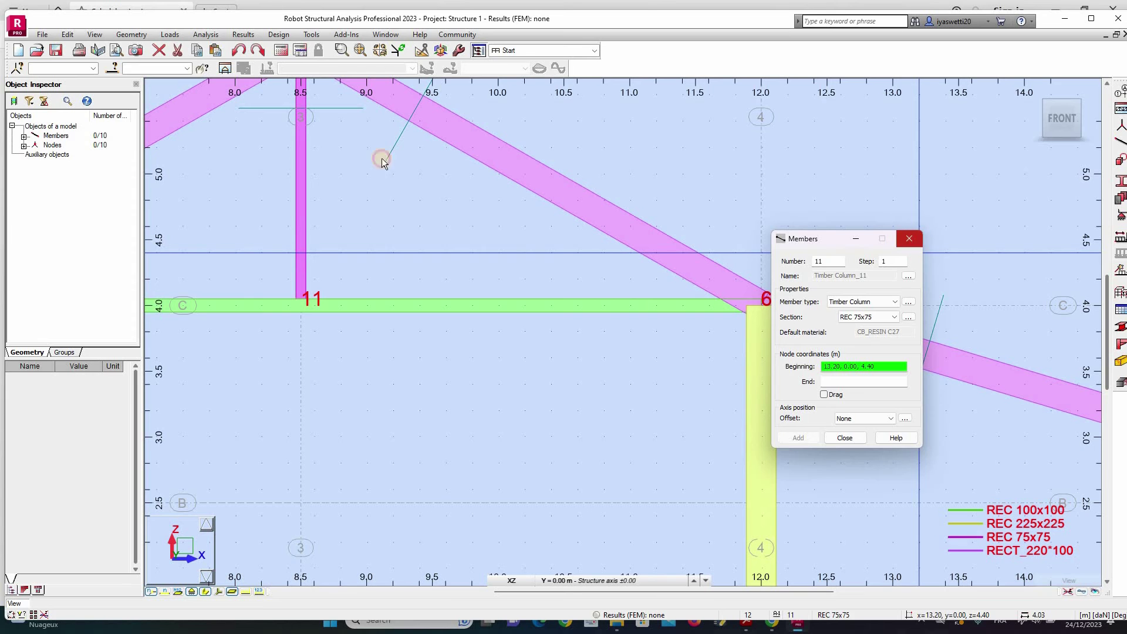
Step: Generate nodes 1 m from ridge node 9 on both upper rafters and the vertical post without dividing the members
middle_drag(382, 158, 526, 284)
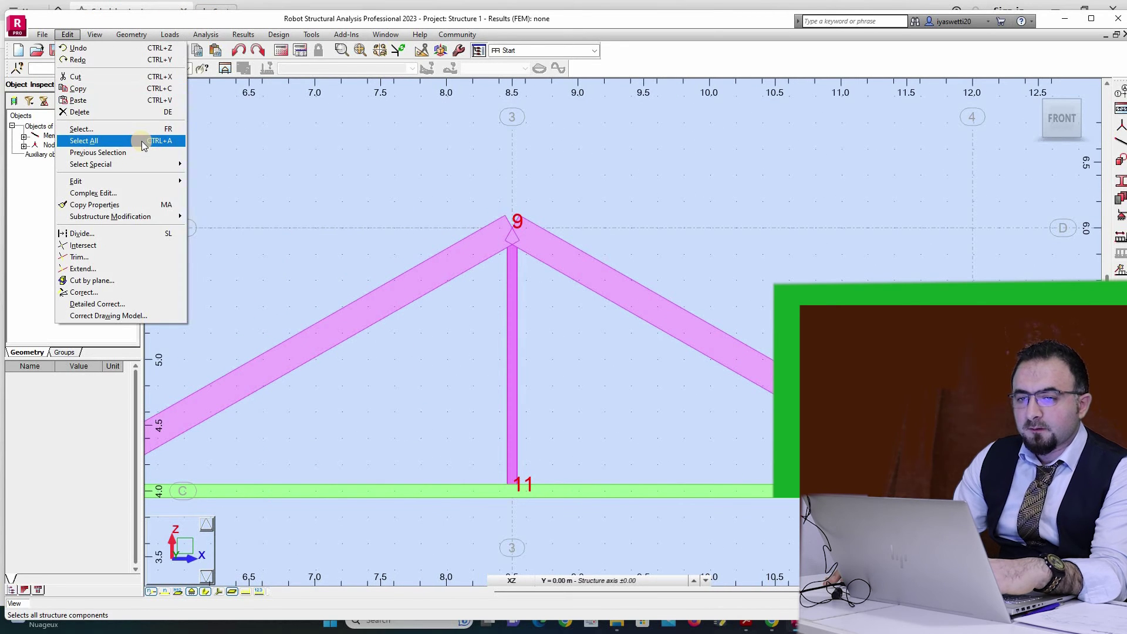
click(141, 233)
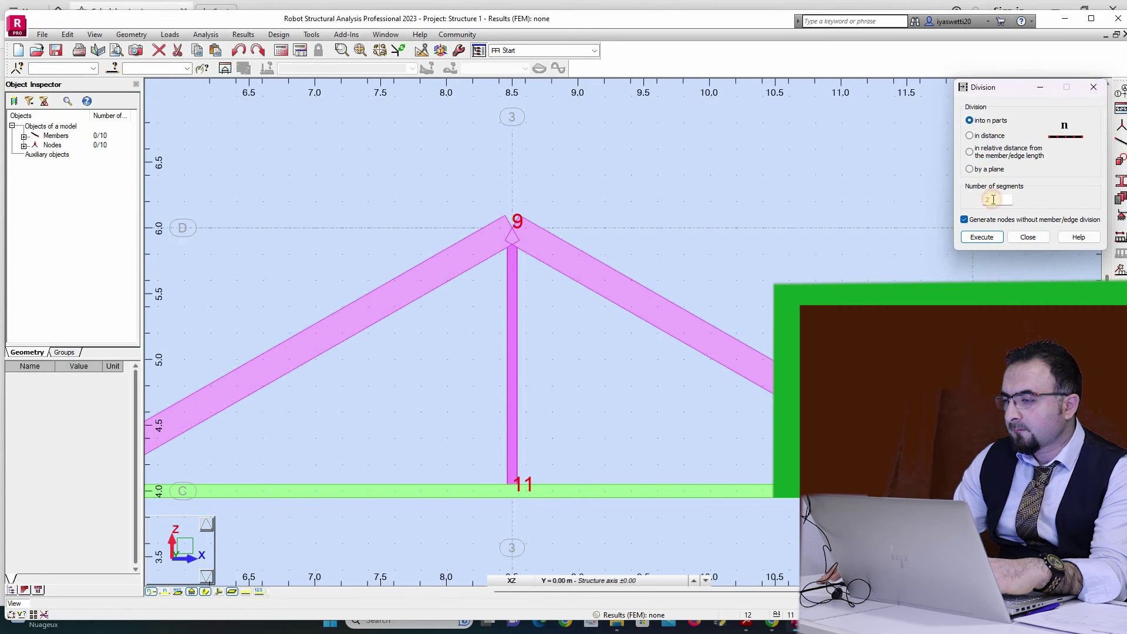
click(988, 135)
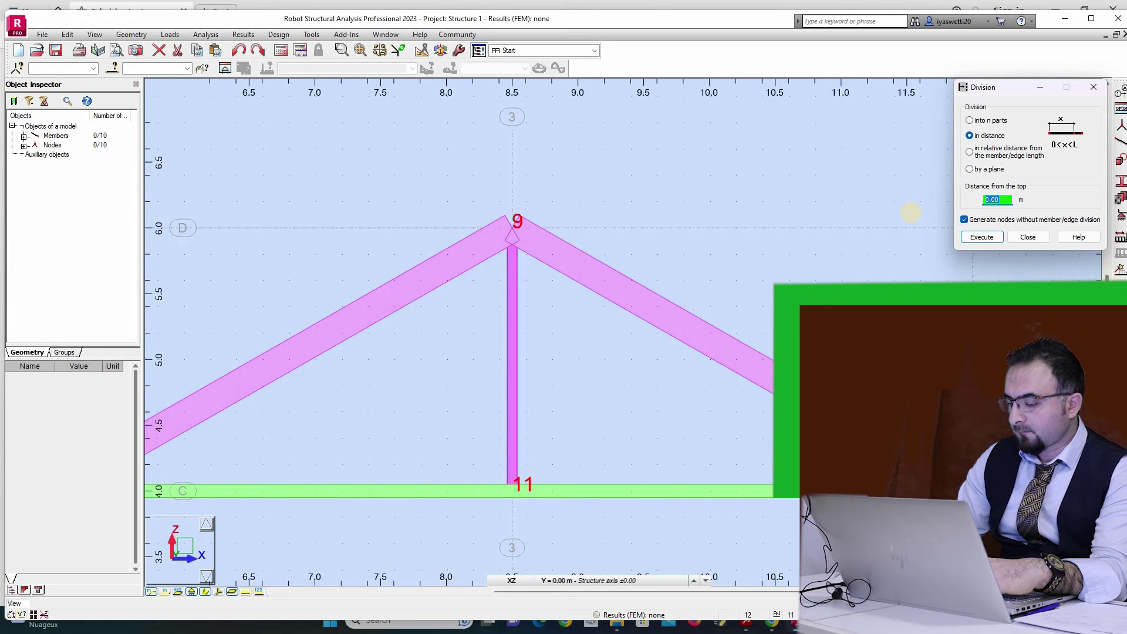
text(1)
click(552, 254)
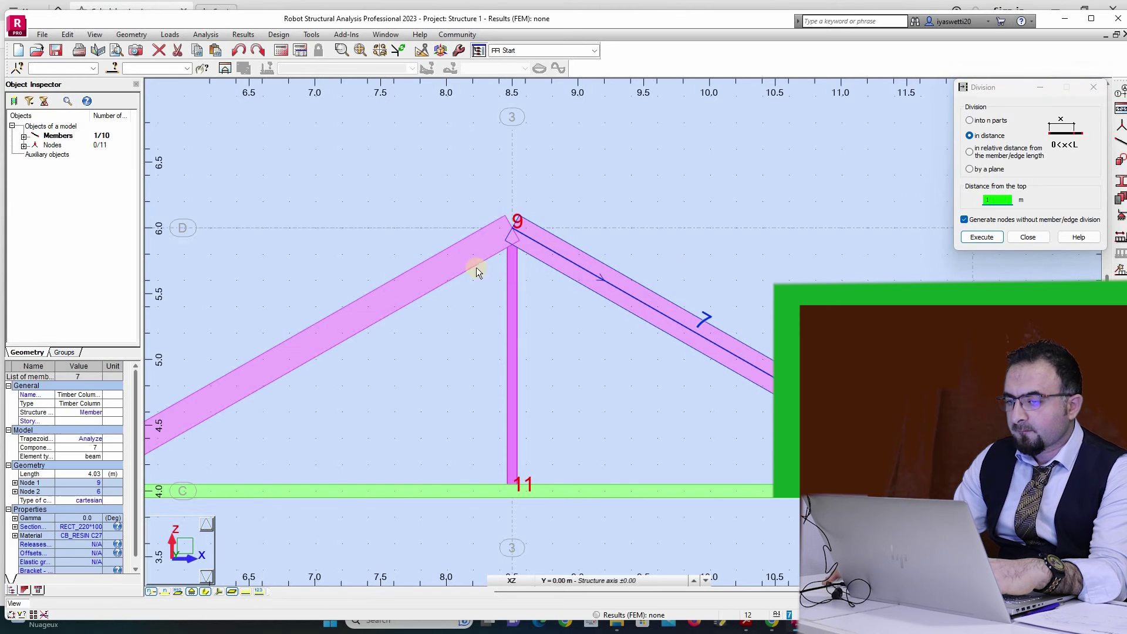
click(501, 270)
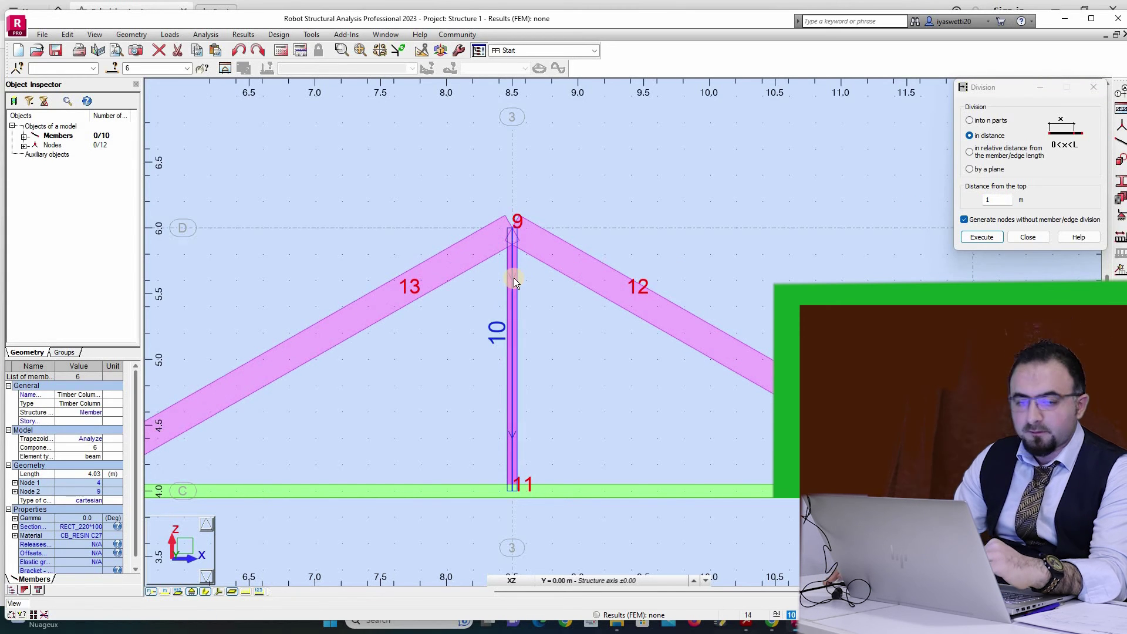
click(514, 279)
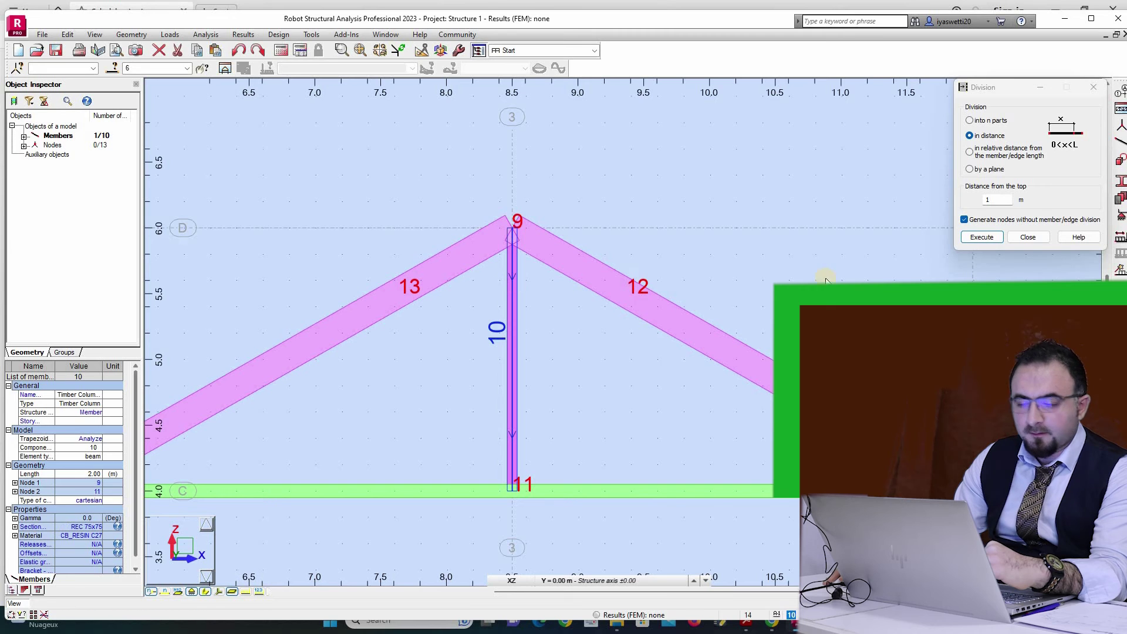
click(1028, 237)
Step: Draw two diagonal braces connecting node 14 on the post to nodes 12 and 13 on the rafters, using the 3D view
click(1121, 141)
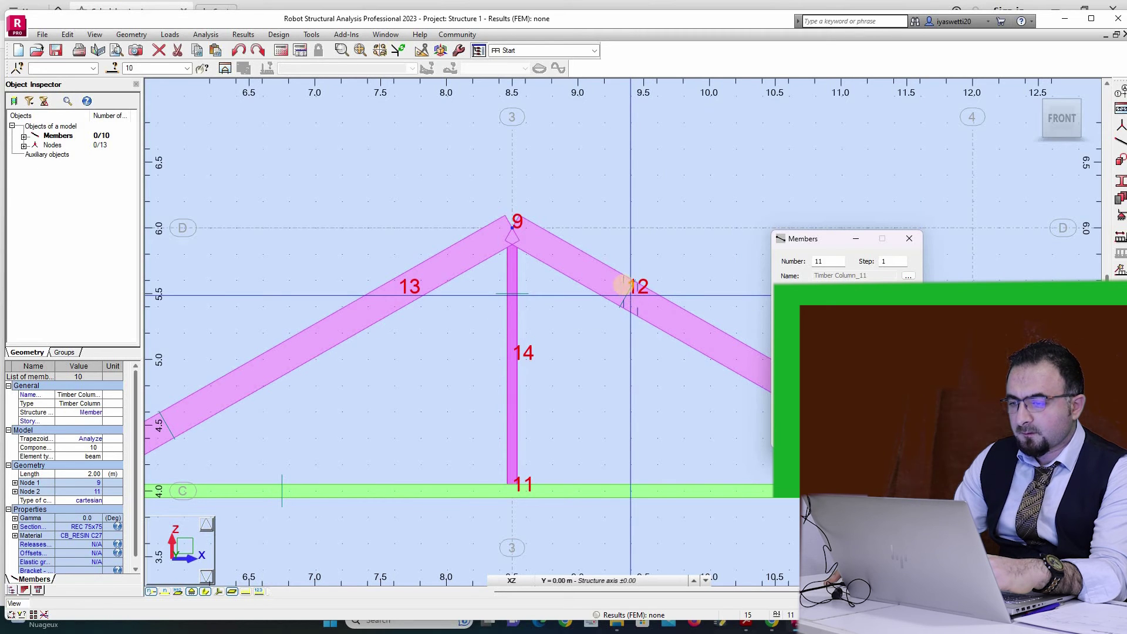
click(627, 291)
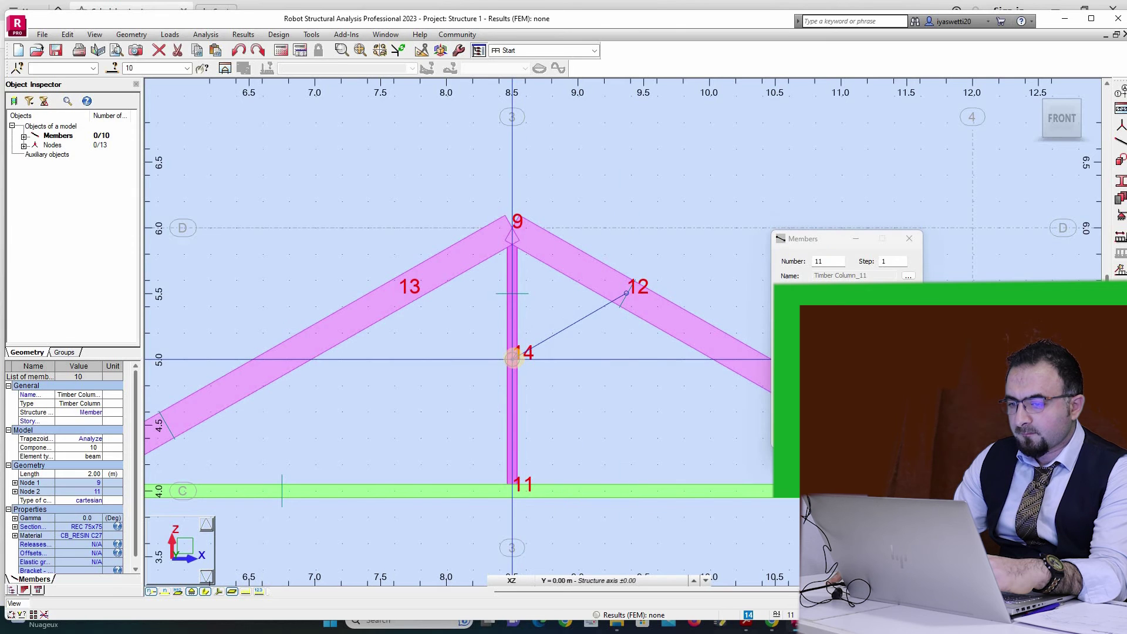
click(512, 359)
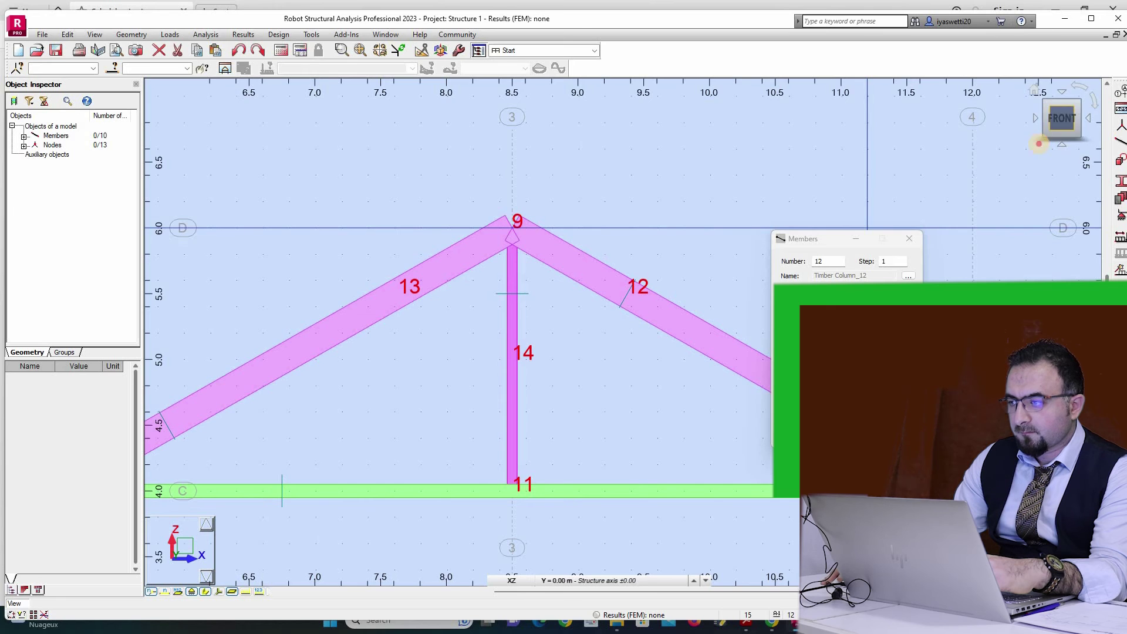
click(1036, 148)
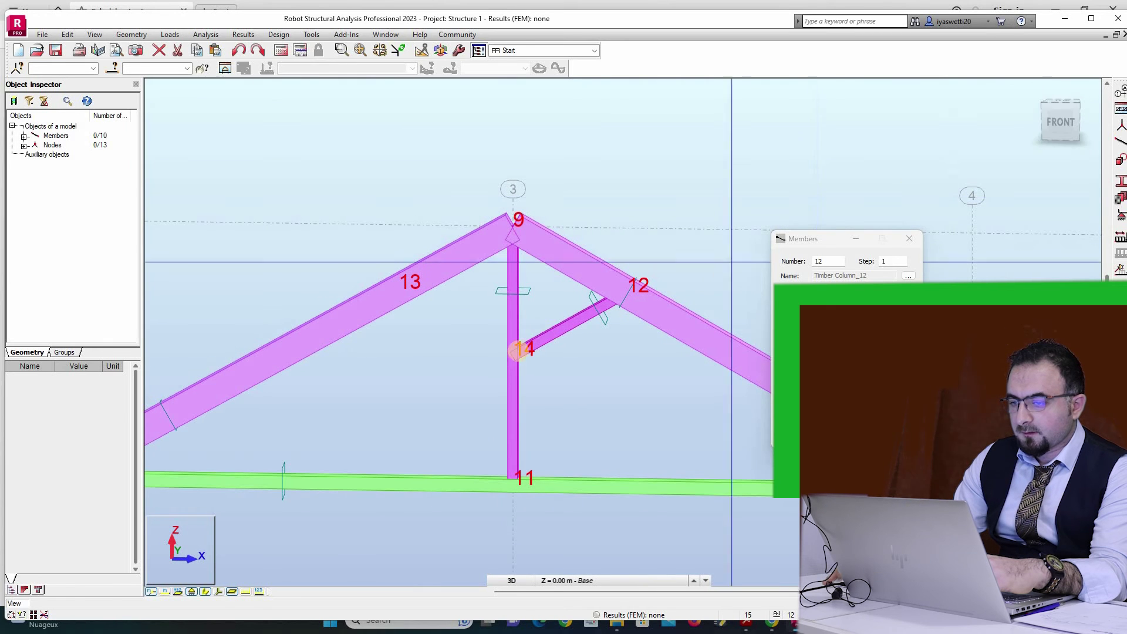
click(515, 353)
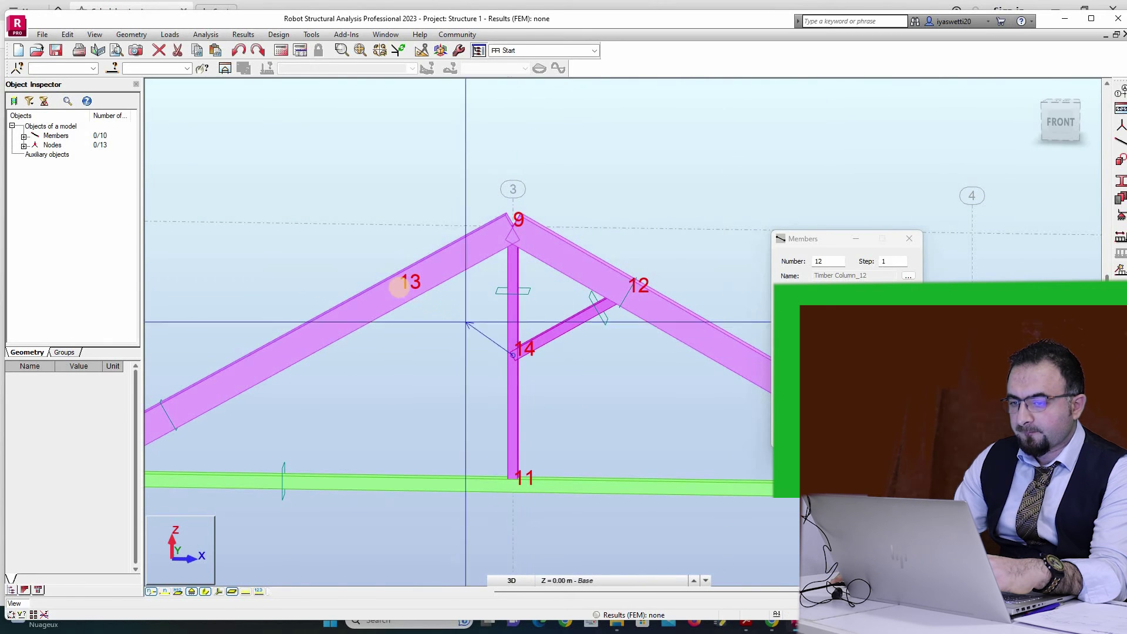
click(398, 289)
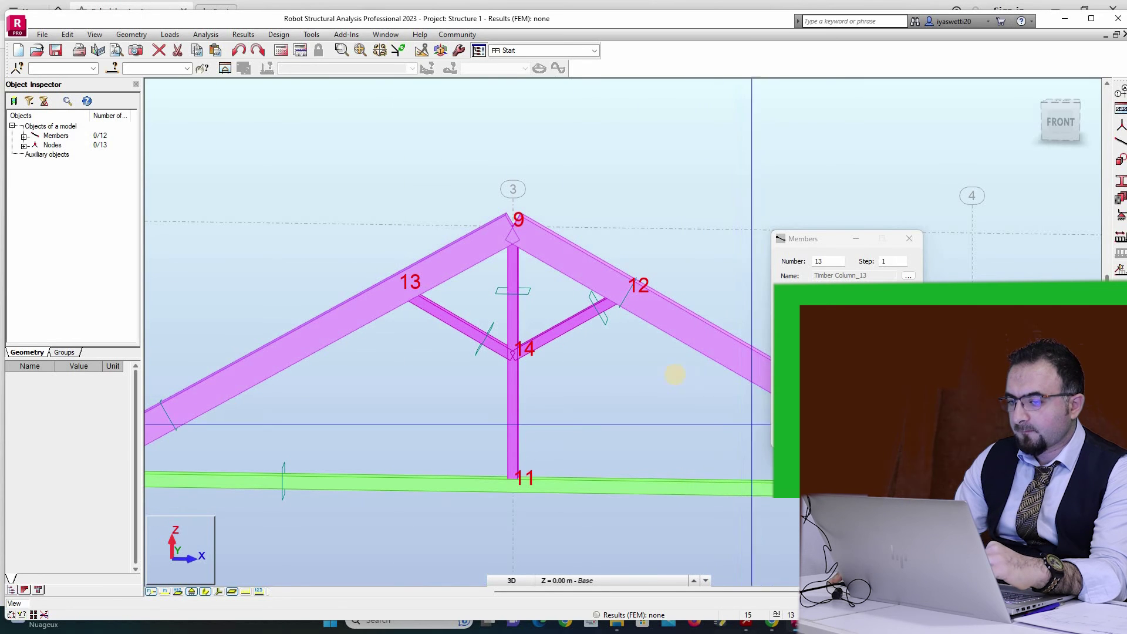
scroll(637, 364, down, 3)
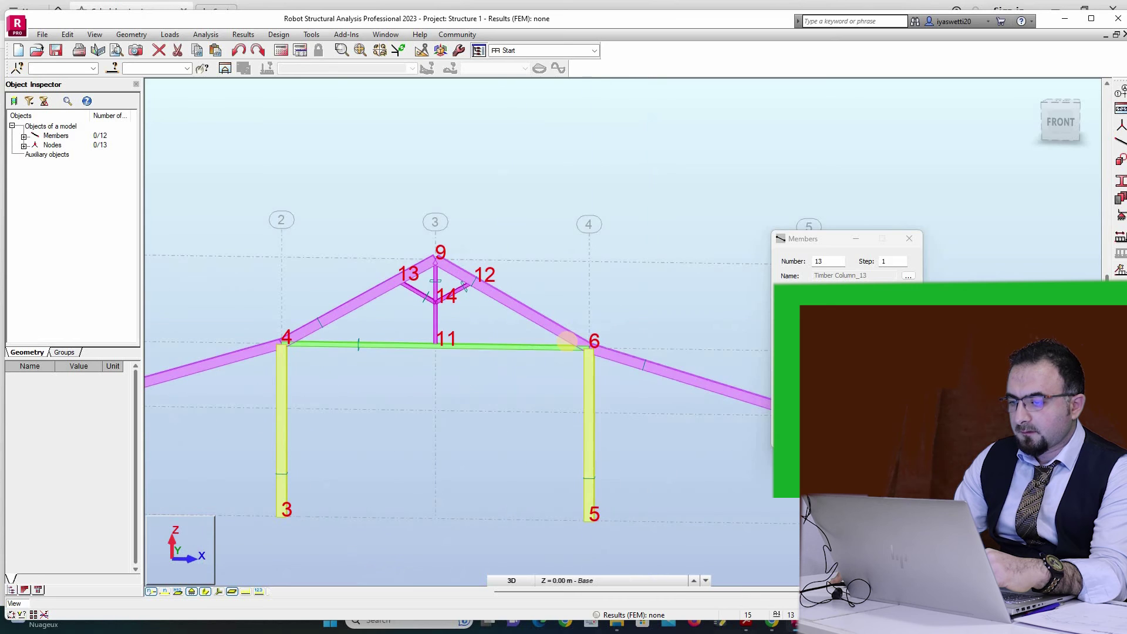
Step: Generate nodes 1.5 m from node 6 on the upper rafter and the axis 4 column without dividing the members
scroll(569, 336, up, 3)
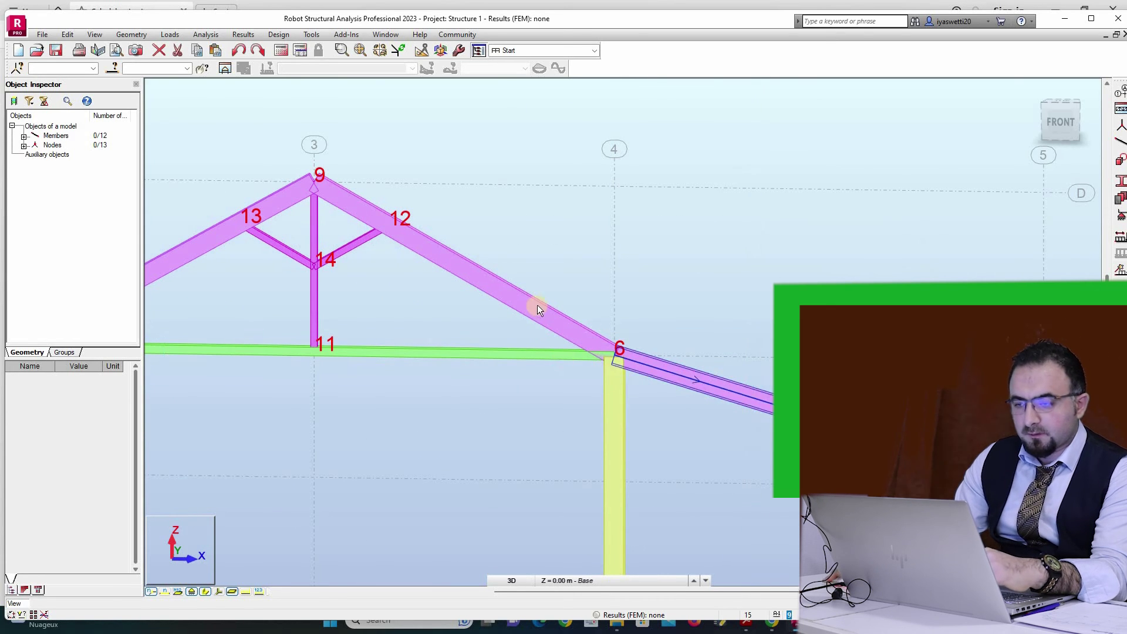
key(Escape)
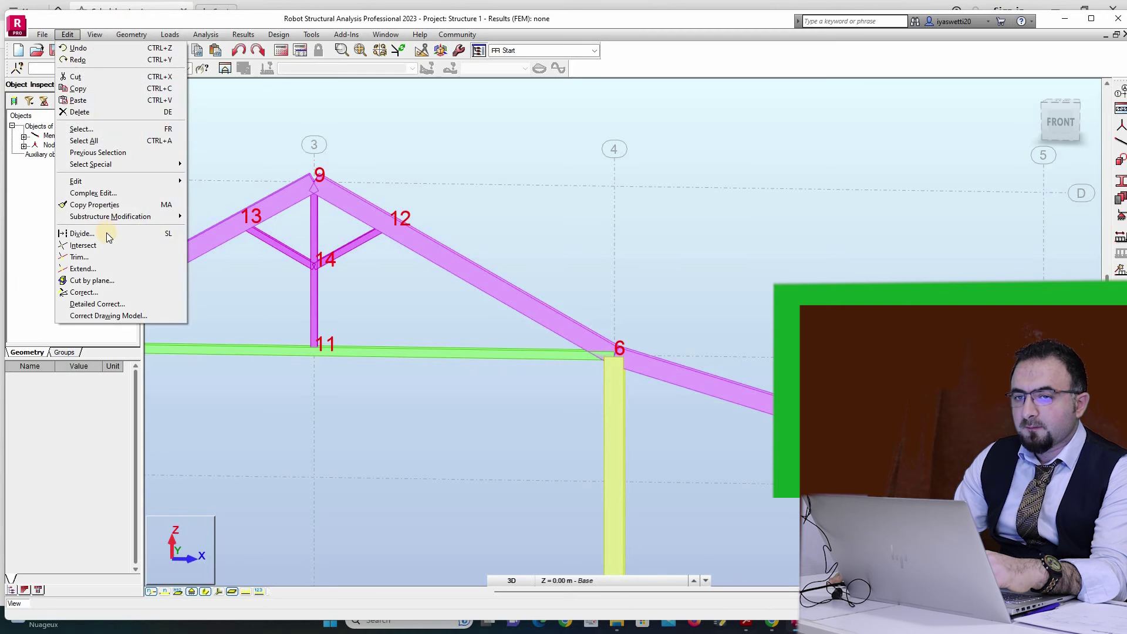
click(107, 231)
key(Down)
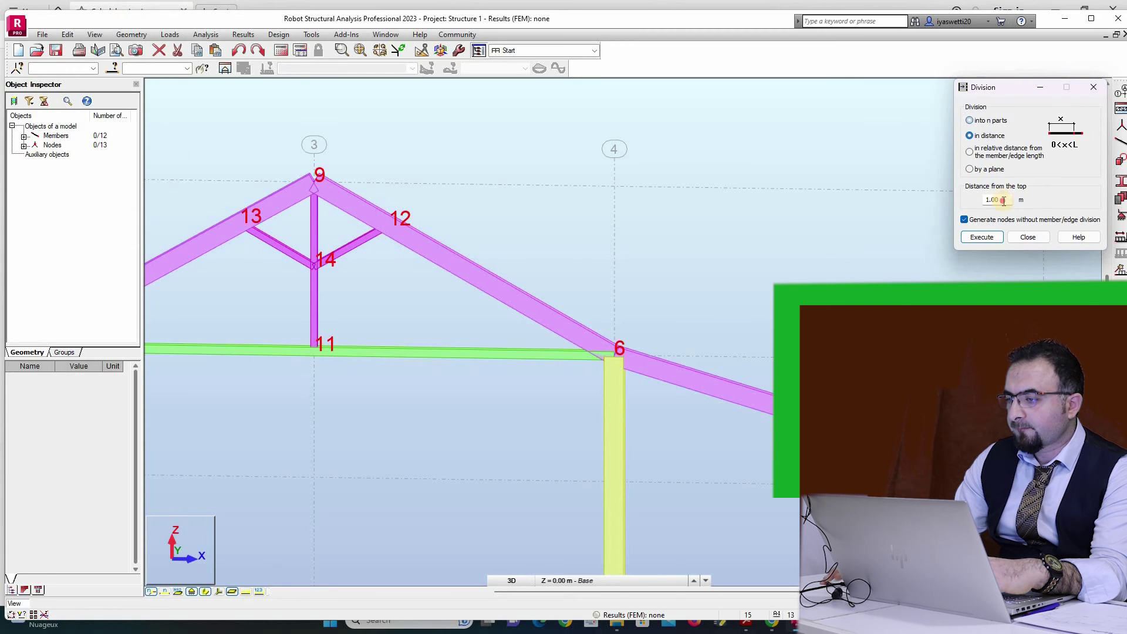
text(10)
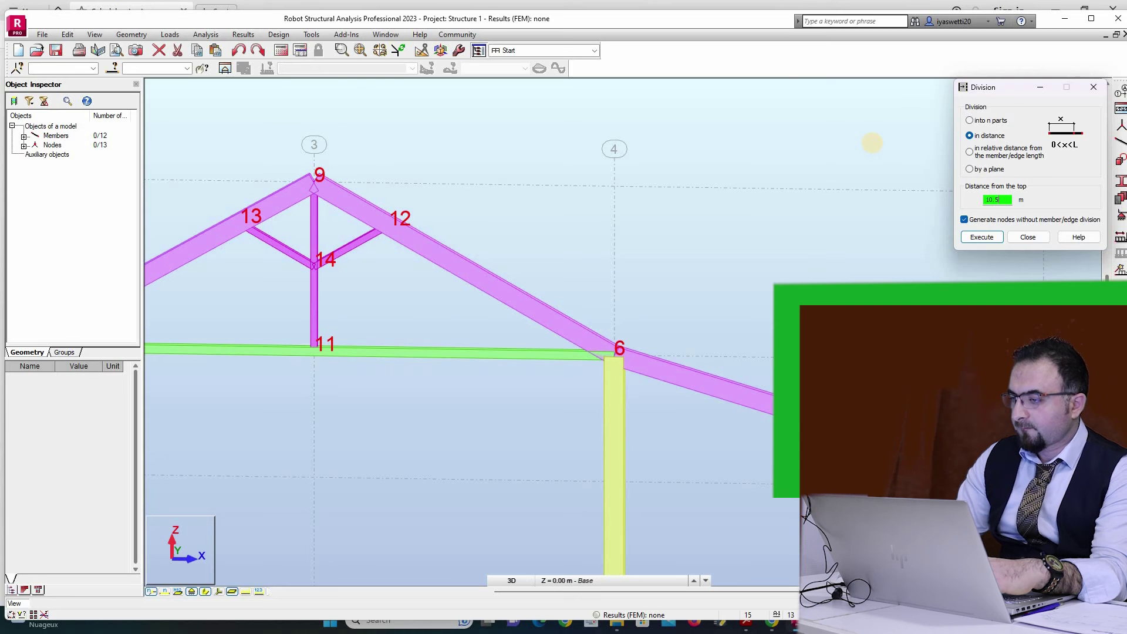
text(.5)
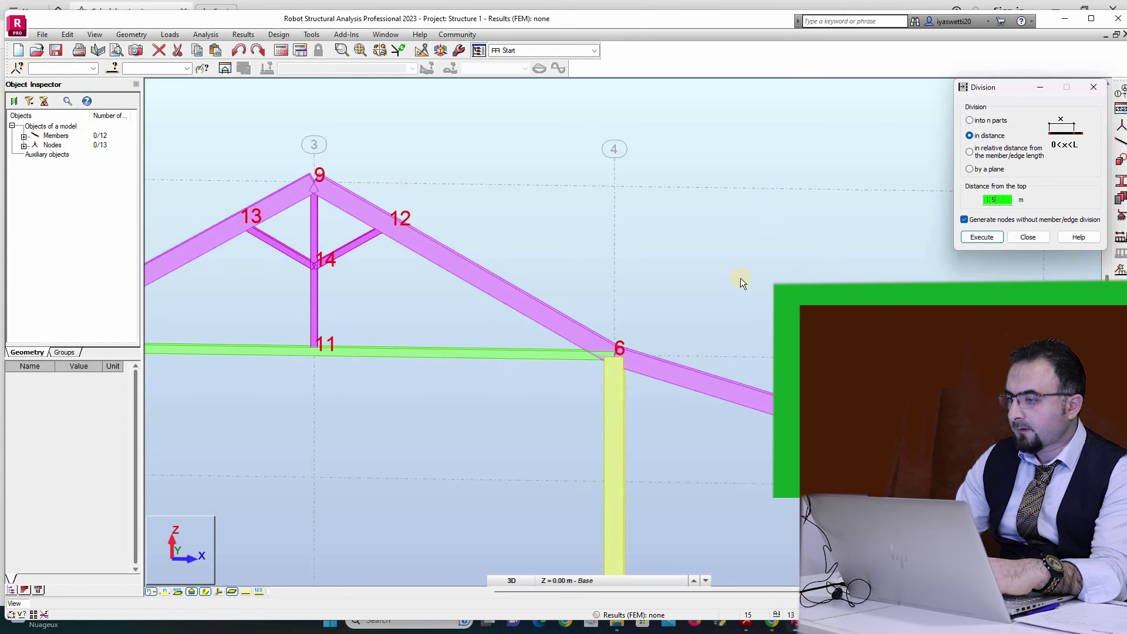
click(583, 369)
click(612, 400)
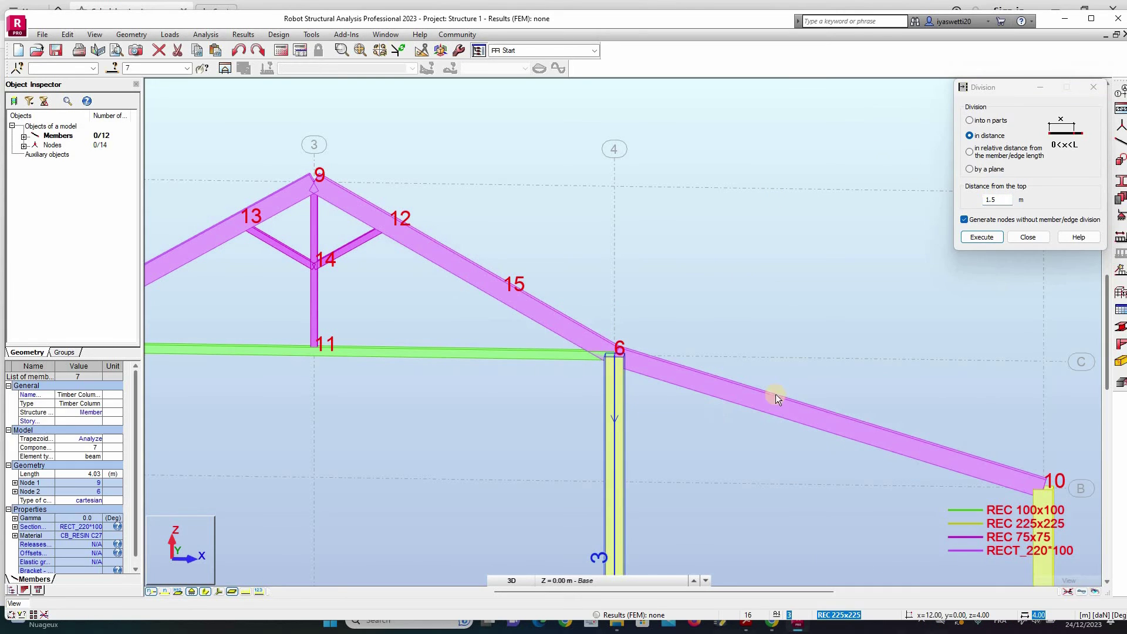
click(1028, 237)
Step: Draw a diagonal brace with section RECT_150*100 from node 16 on the column to node 15 on the rafter
click(1121, 141)
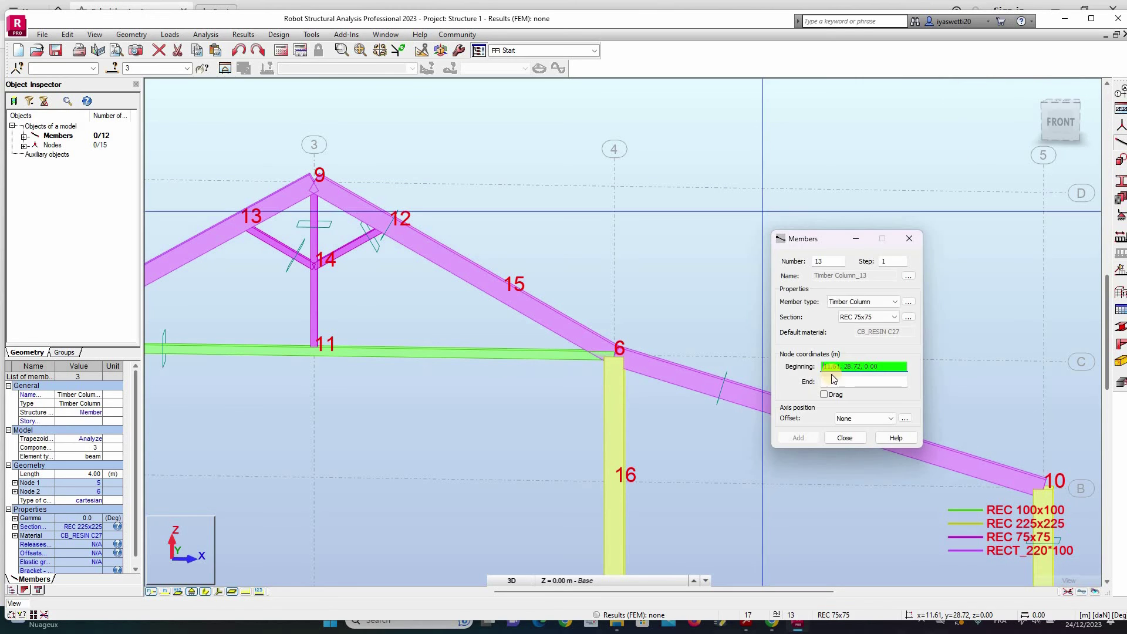
click(880, 316)
click(895, 360)
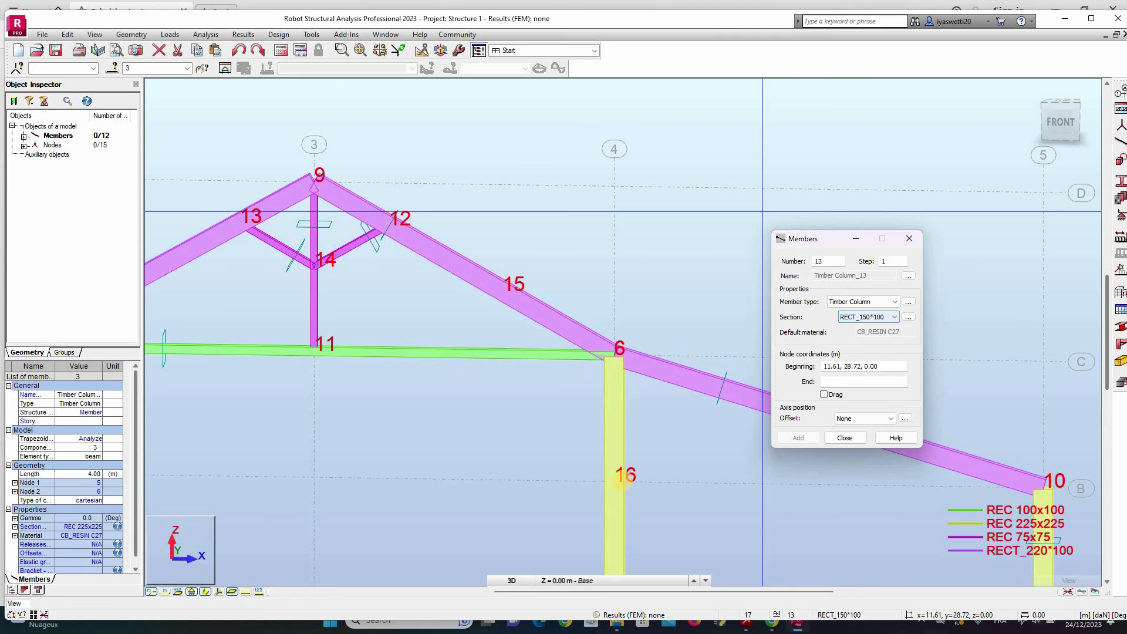
click(611, 482)
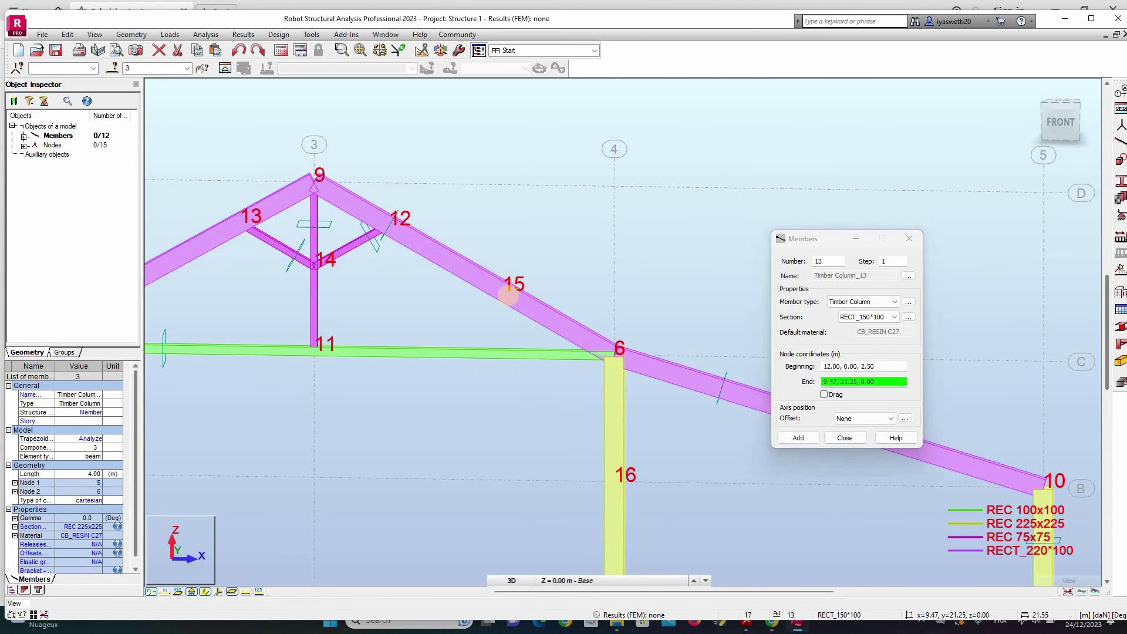
click(501, 293)
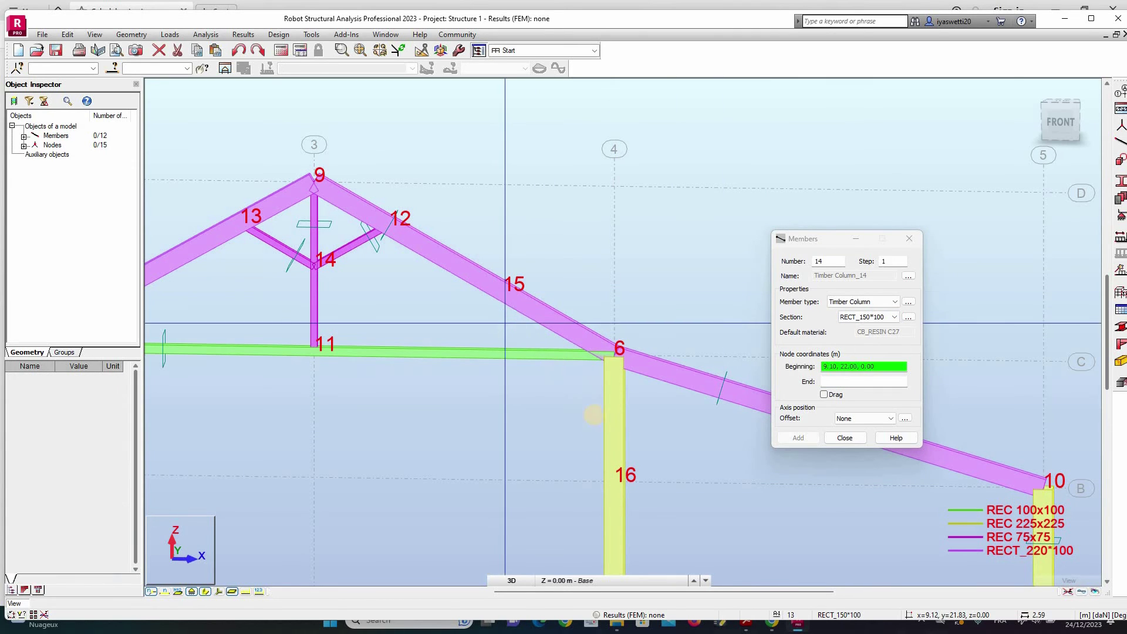
click(844, 438)
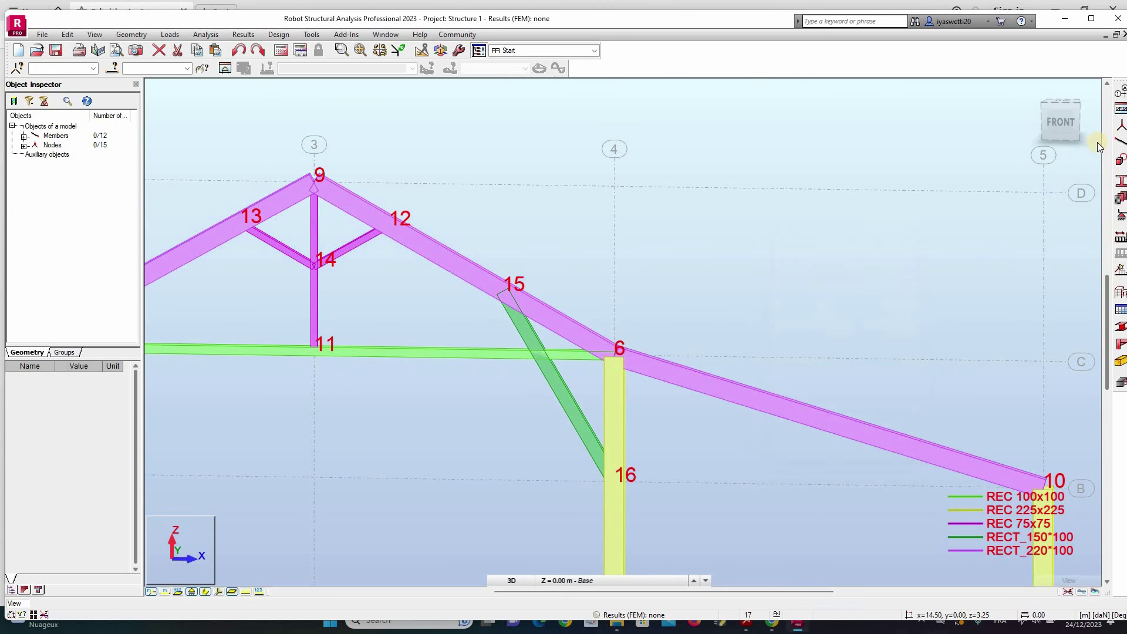
Step: Select the new diagonal brace and examine where it crosses the horizontal tie beam near node 6
scroll(716, 255, down, 5)
scroll(750, 365, up, 4)
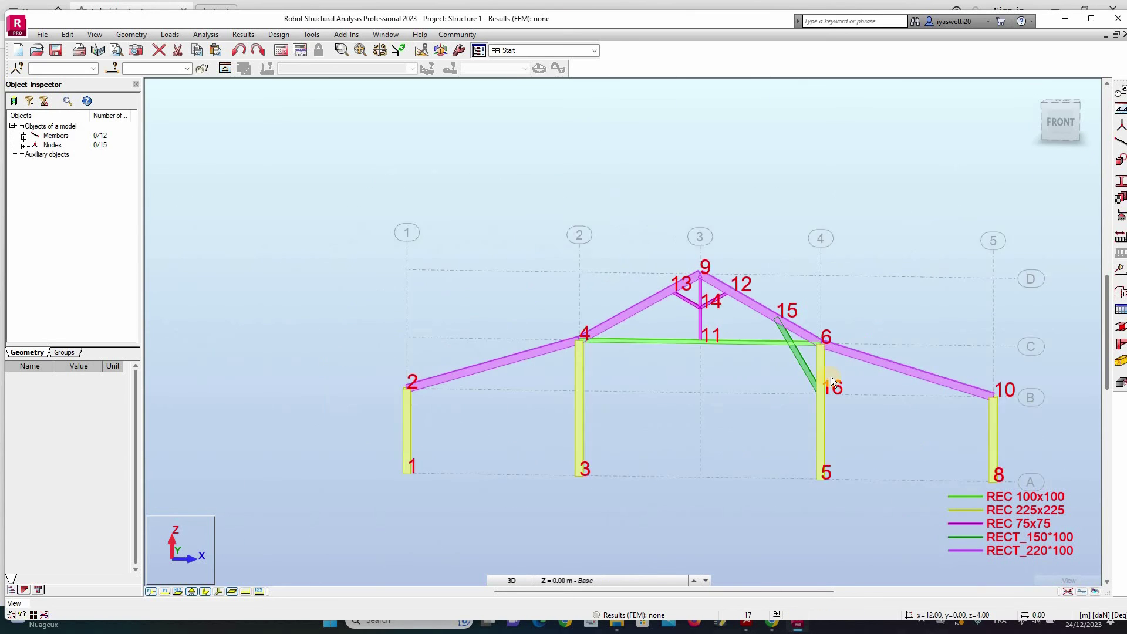
click(819, 346)
scroll(822, 376, up, 4)
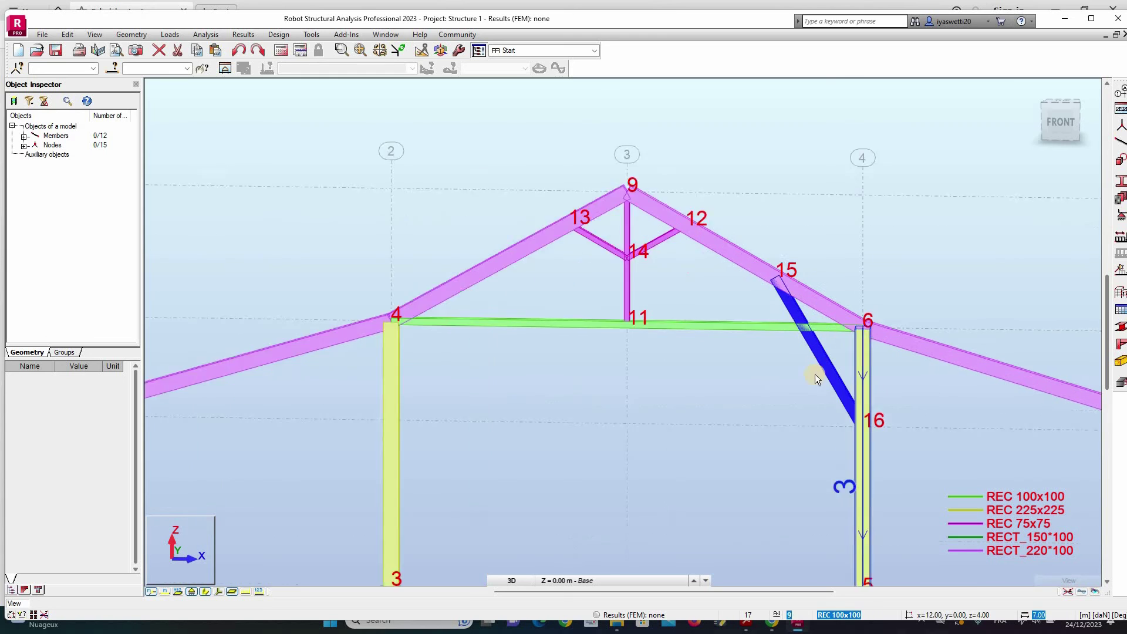
scroll(699, 376, down, 1)
scroll(711, 372, down, 1)
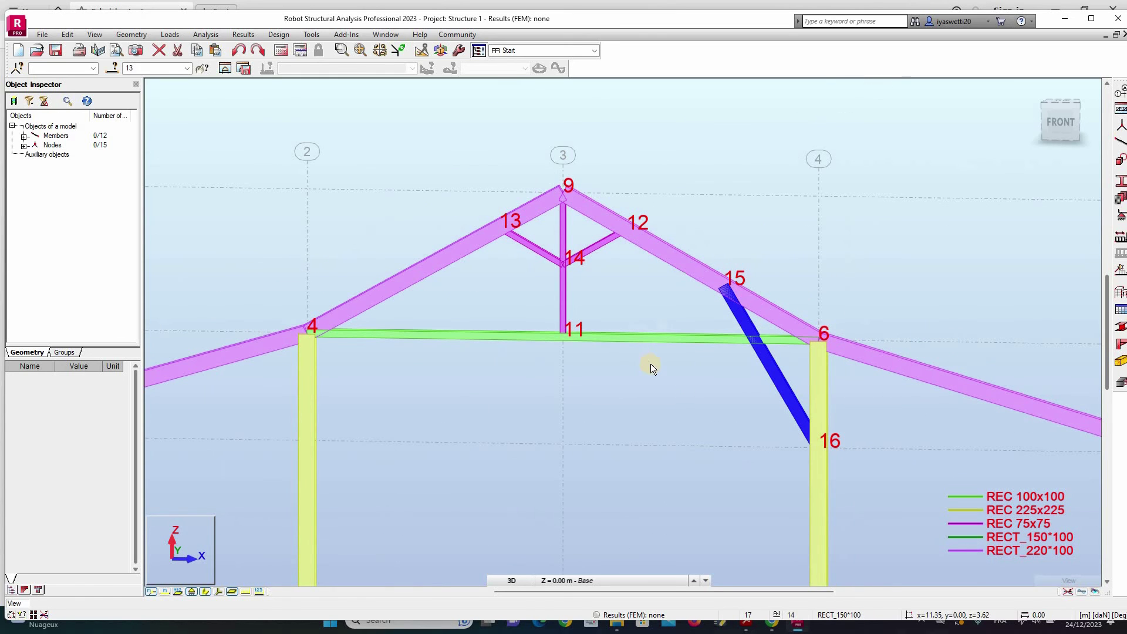
middle_drag(633, 378, 762, 417)
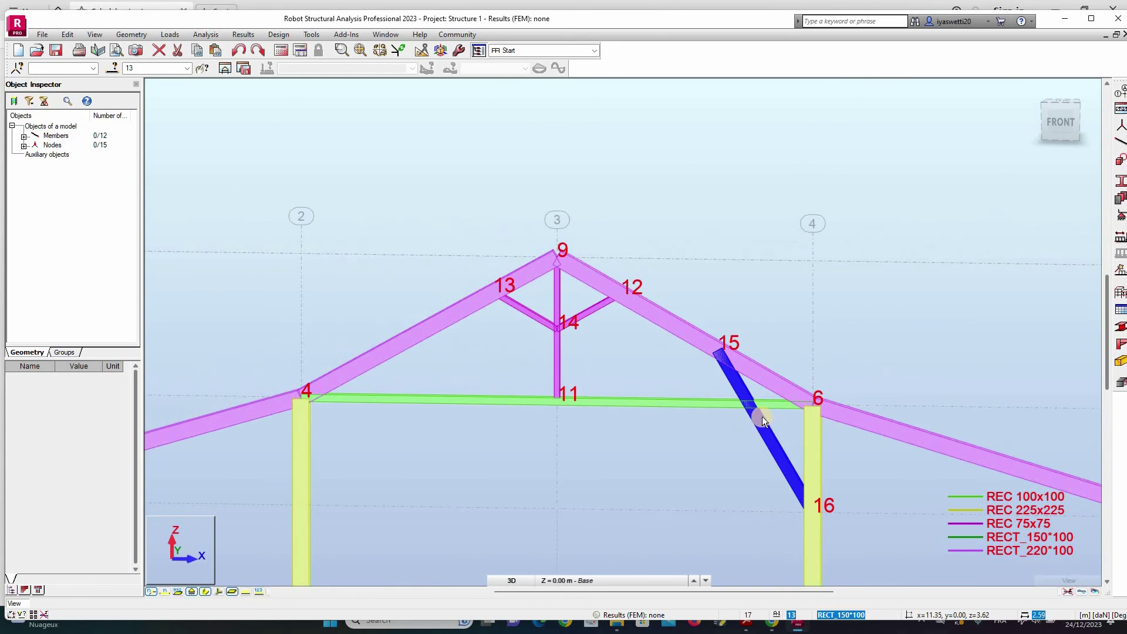
scroll(762, 417, up, 3)
scroll(757, 414, up, 2)
scroll(748, 417, down, 4)
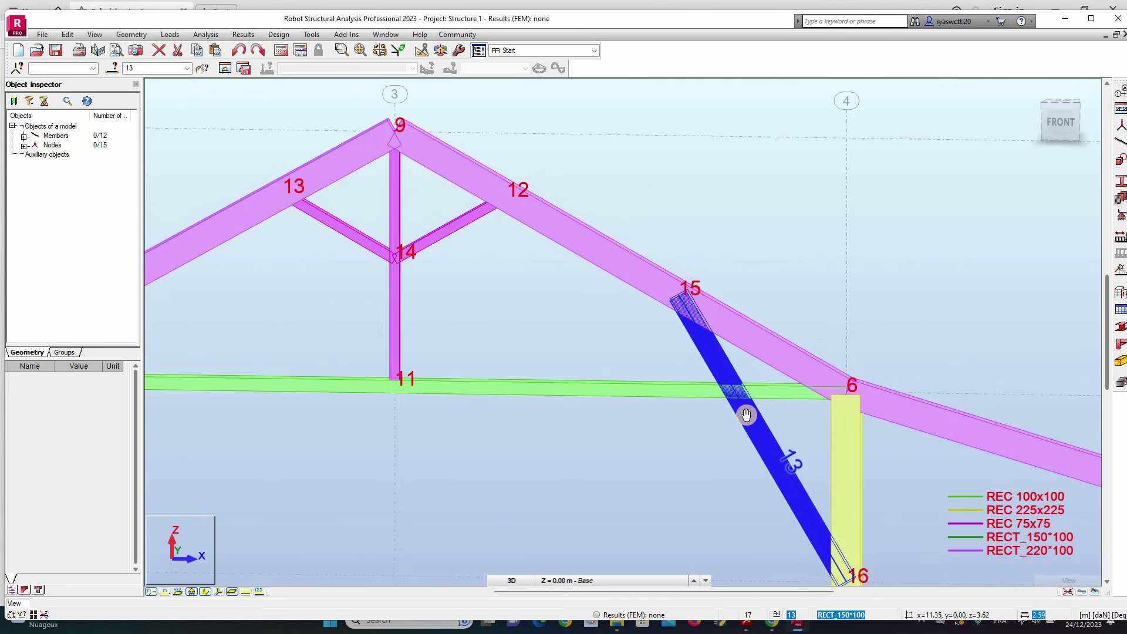
middle_drag(688, 301, 674, 297)
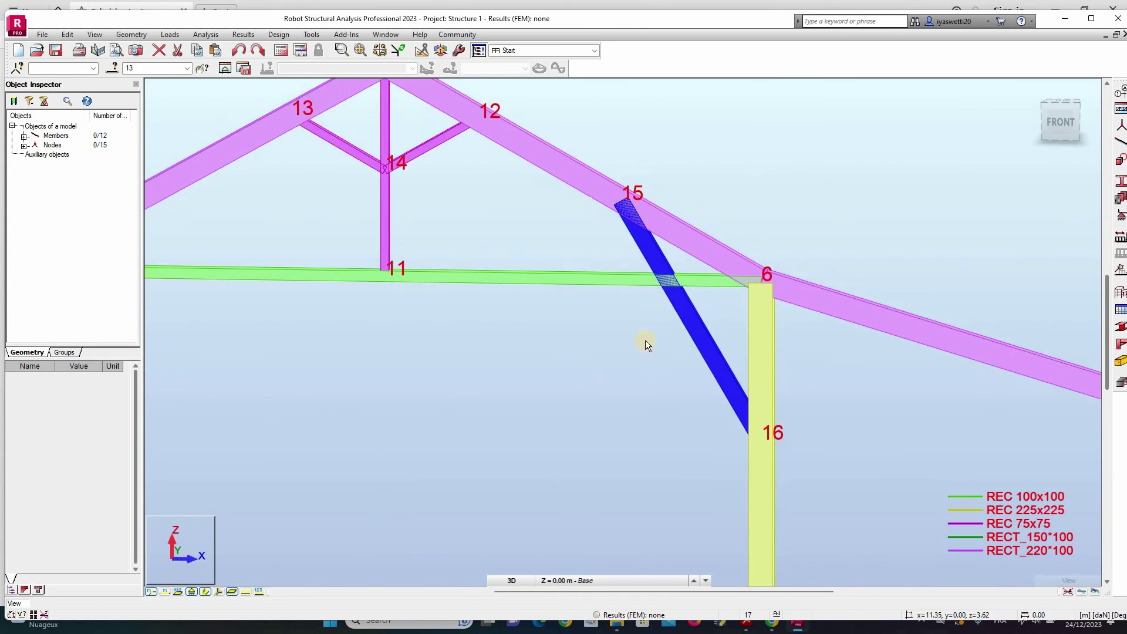
scroll(586, 324, up, 2)
scroll(587, 324, up, 2)
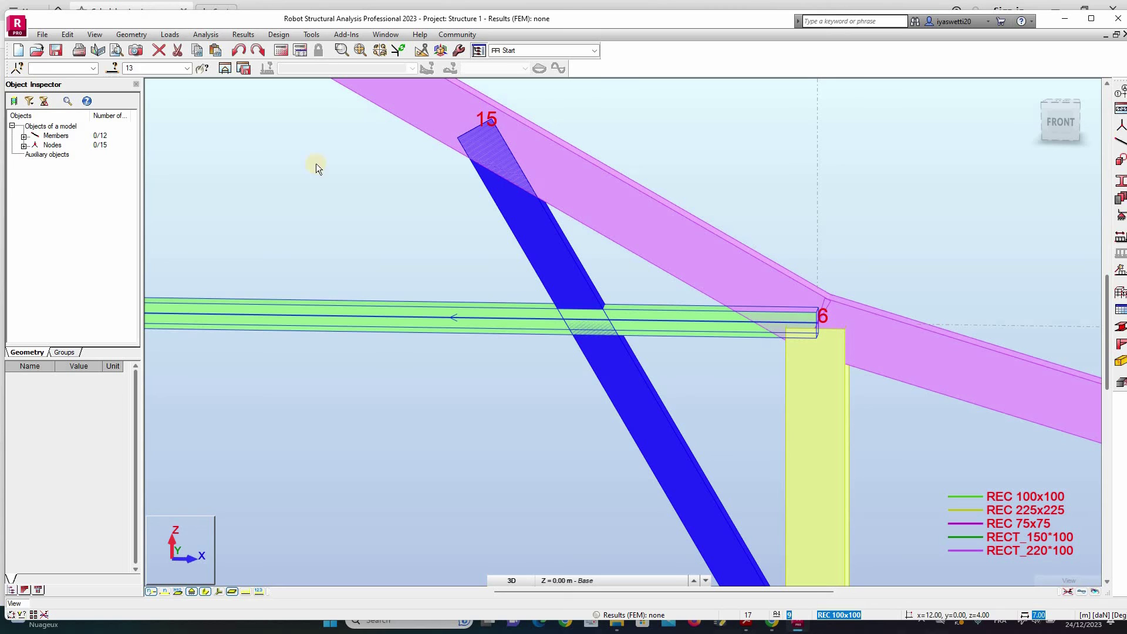
Step: Add a node where the diagonal brace crosses the horizontal tie beam
click(67, 35)
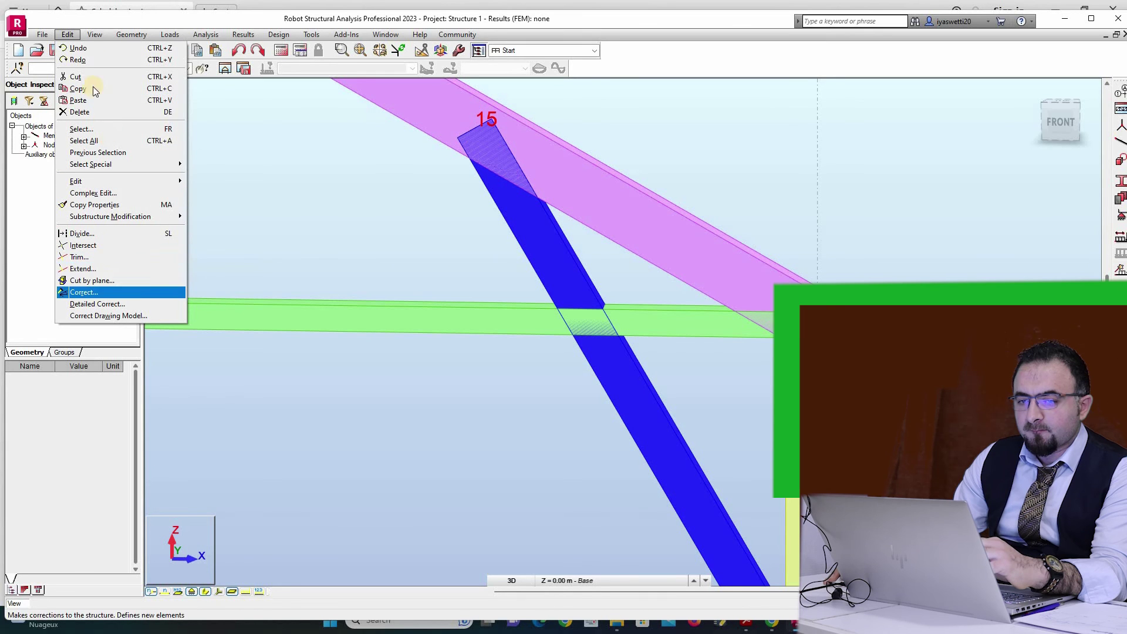
mouse_move(134, 34)
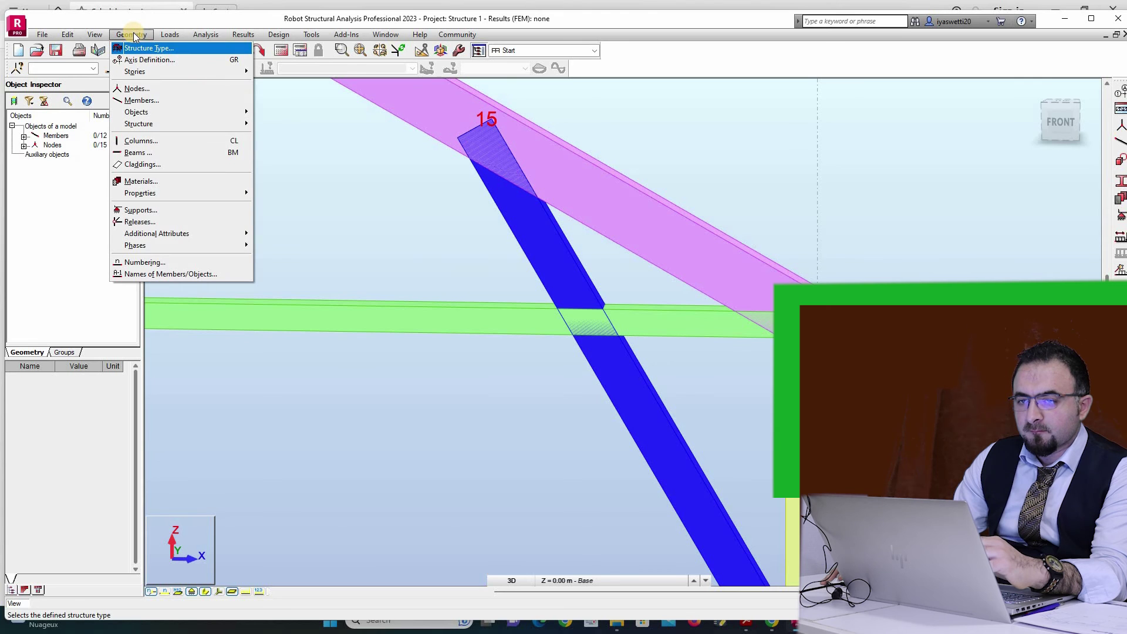
click(137, 88)
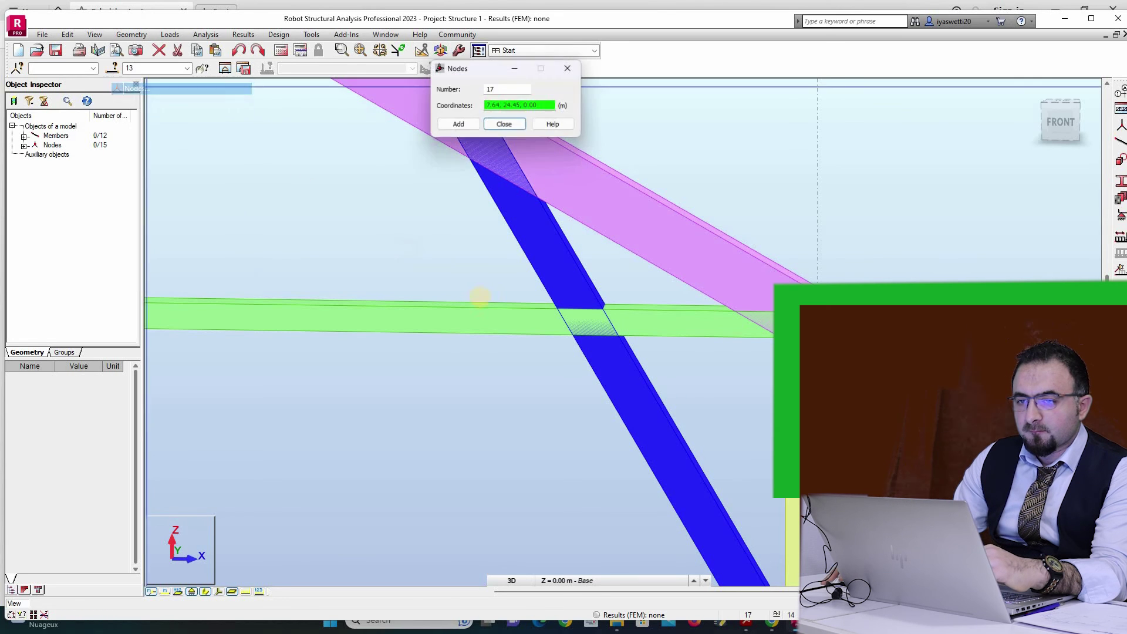
click(587, 326)
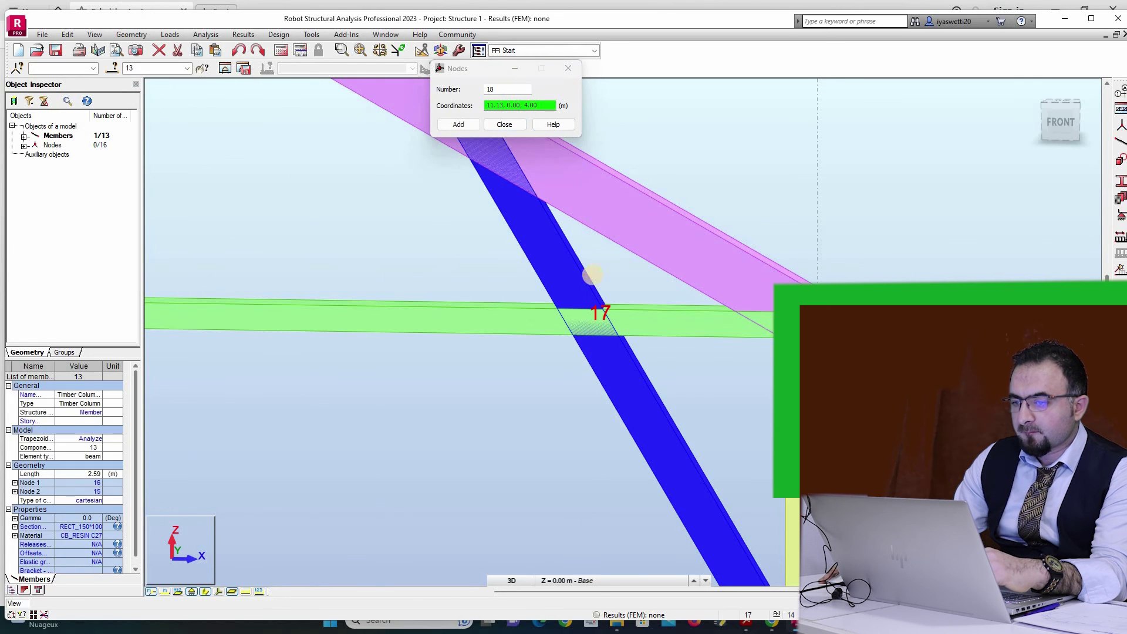
scroll(543, 292, down, 4)
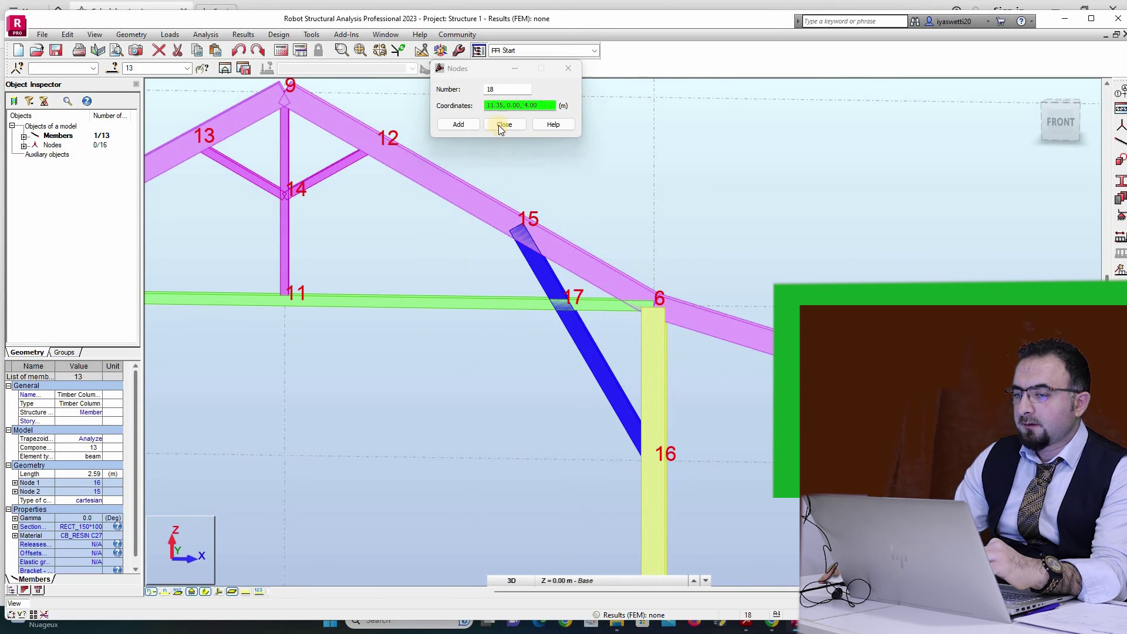
Step: Copy the selected brace to the opposite side with a Vertical Mirror about the YZ plane through ridge node 9
scroll(396, 263, down, 5)
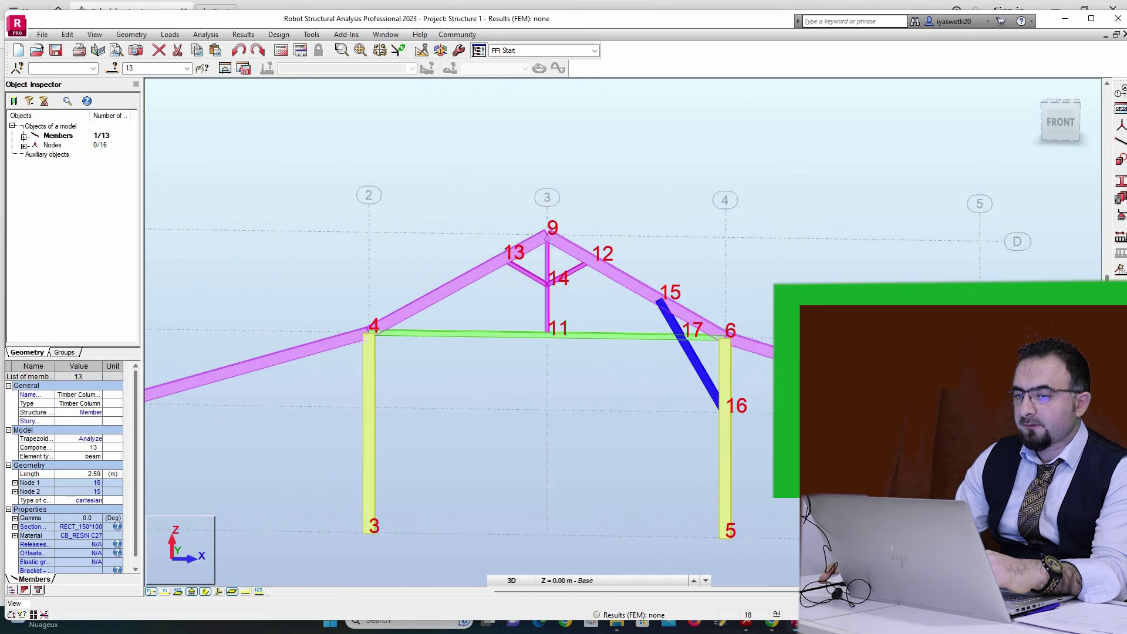
click(67, 34)
mouse_move(167, 181)
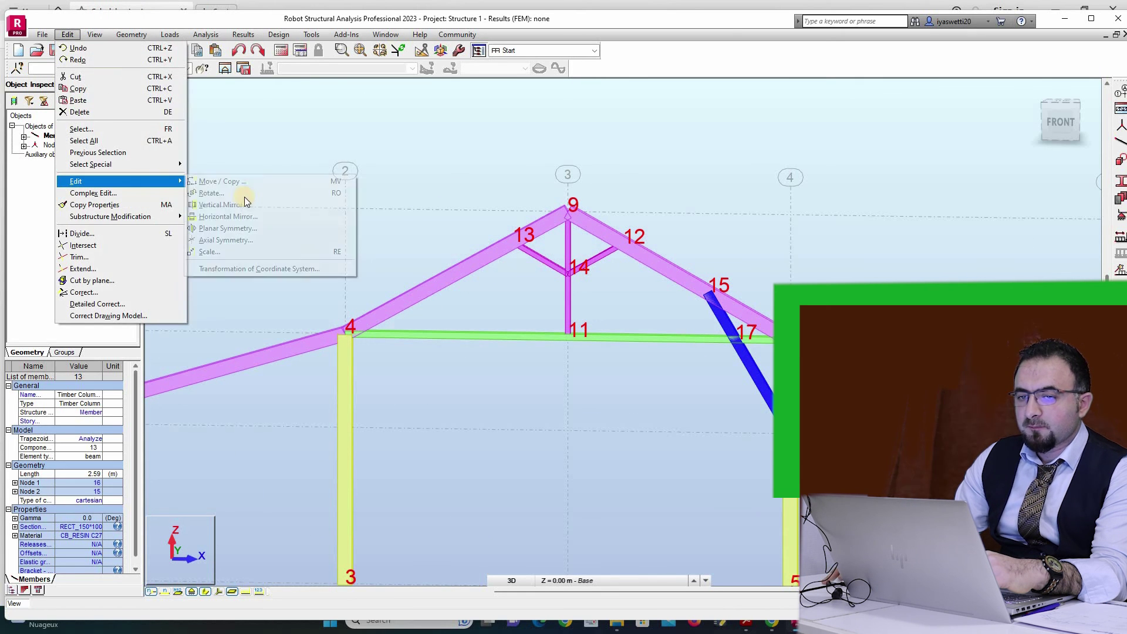
click(269, 205)
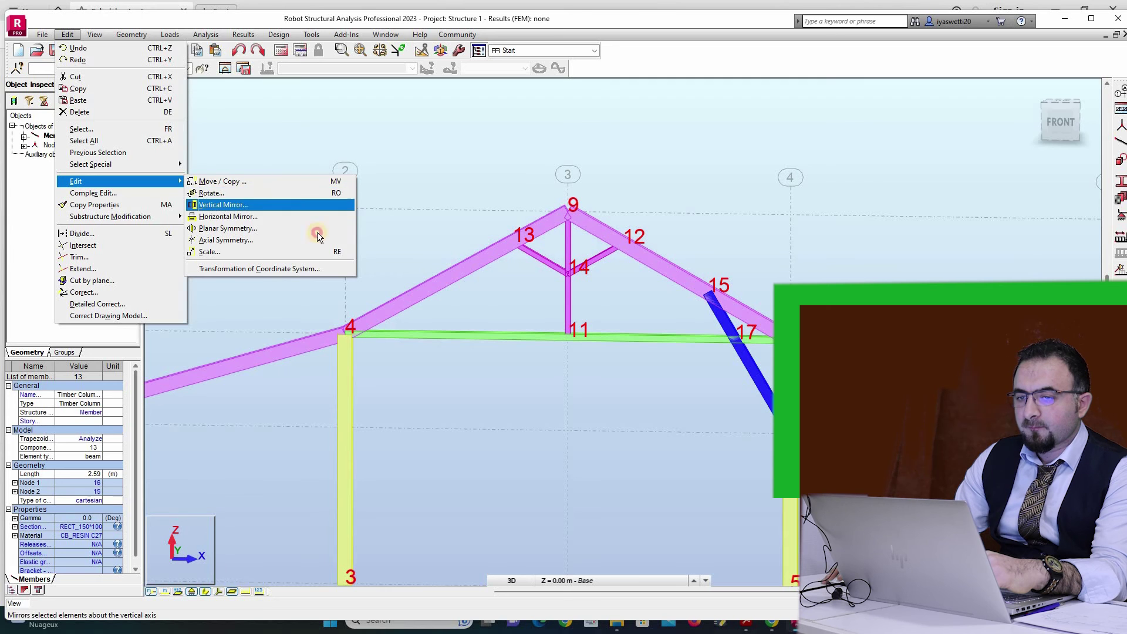
click(572, 209)
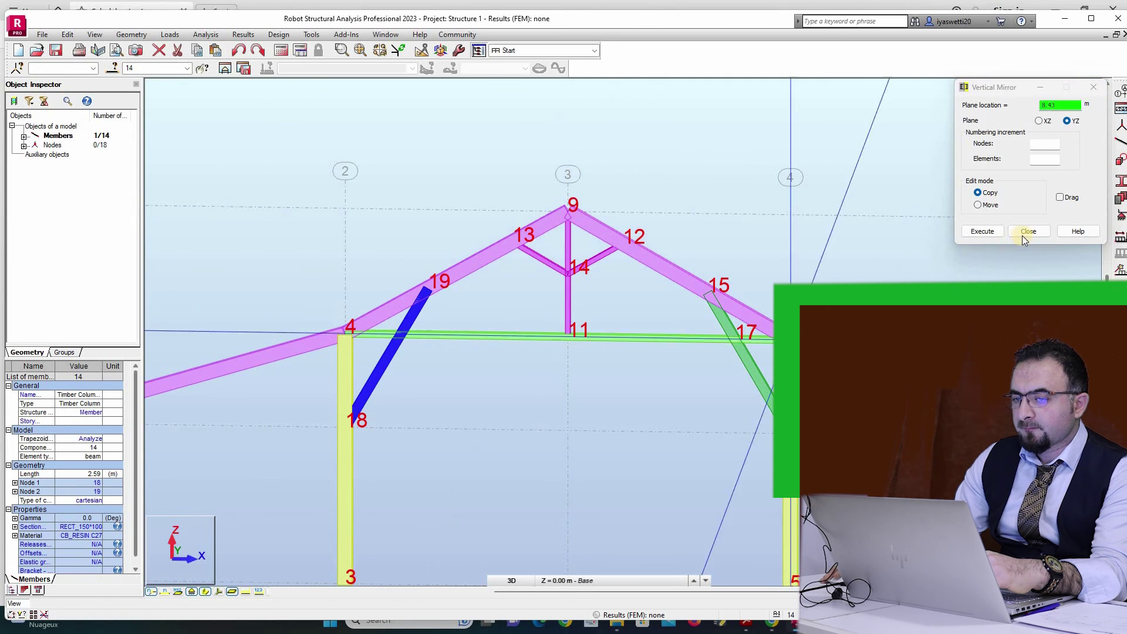
key(Escape)
Step: Assign Rotule supports to the column bases, including nodes 5, 3 and 1, and hide the node numbers
click(1067, 125)
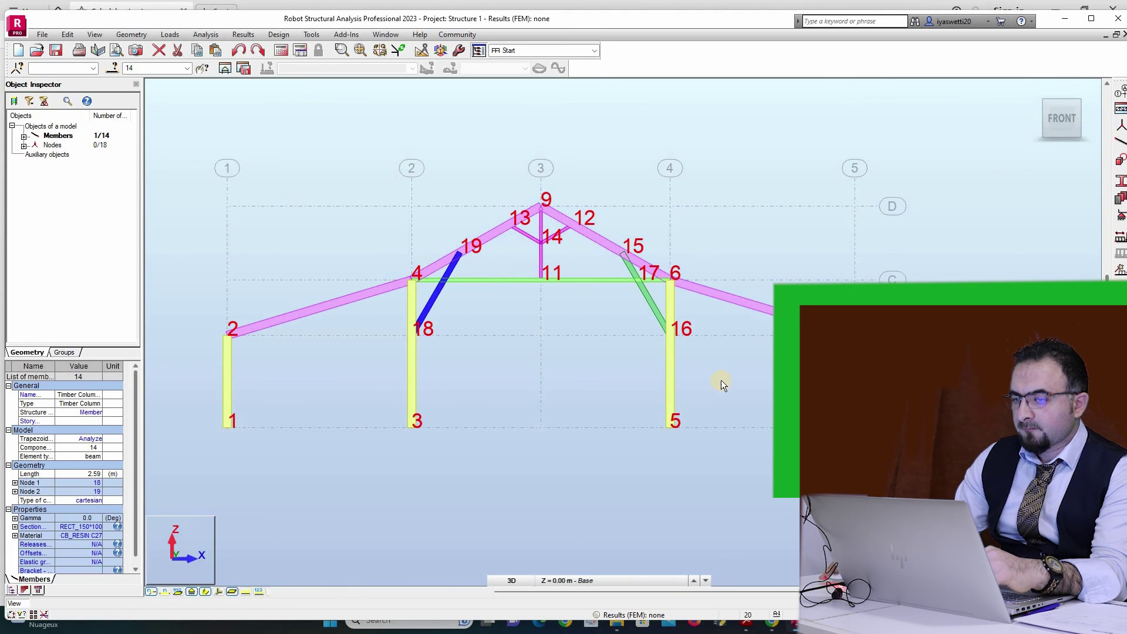
click(1121, 217)
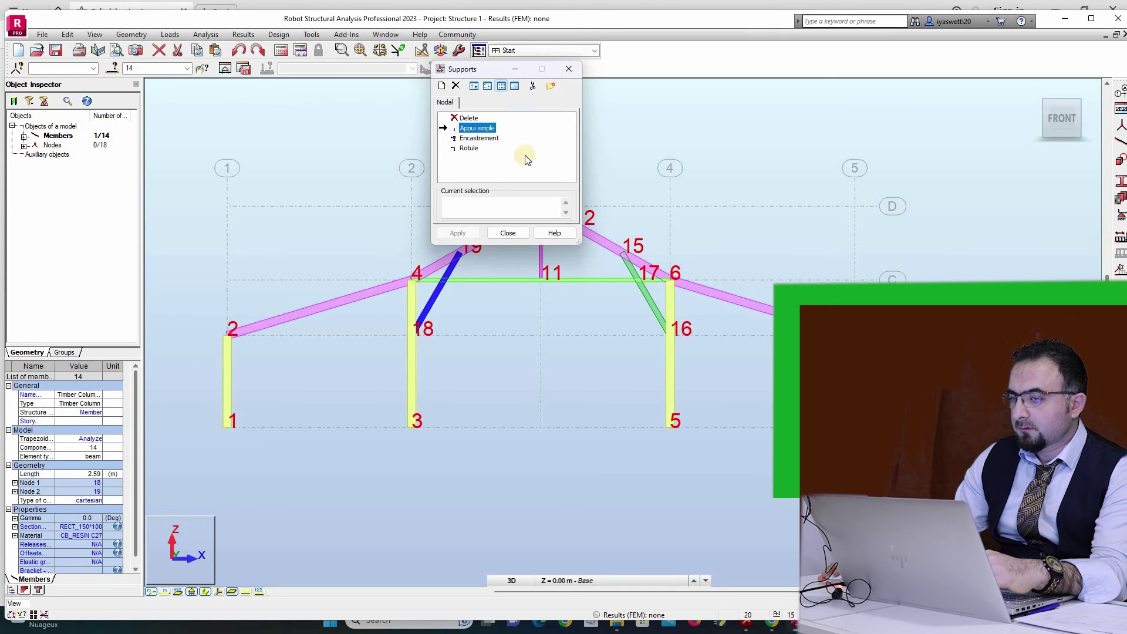
click(468, 149)
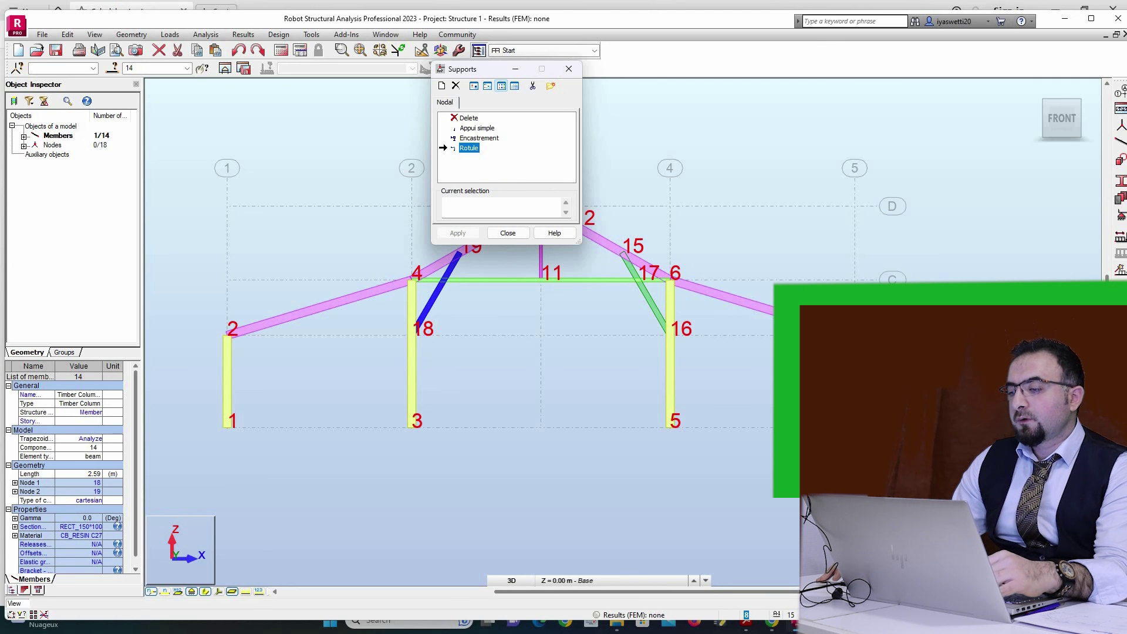
click(672, 454)
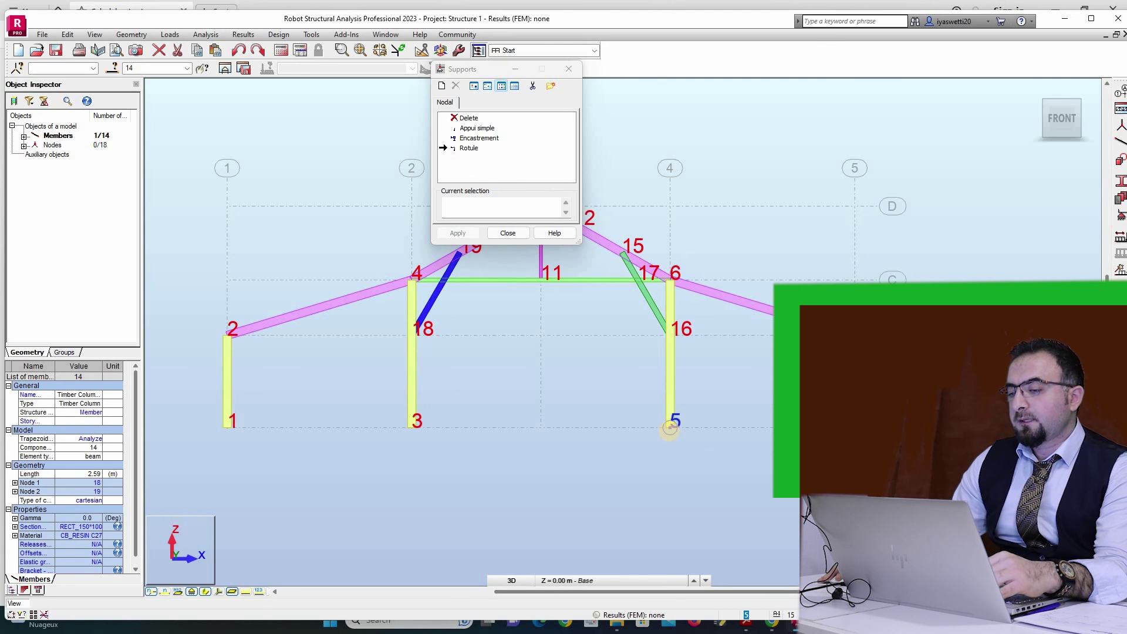
click(664, 432)
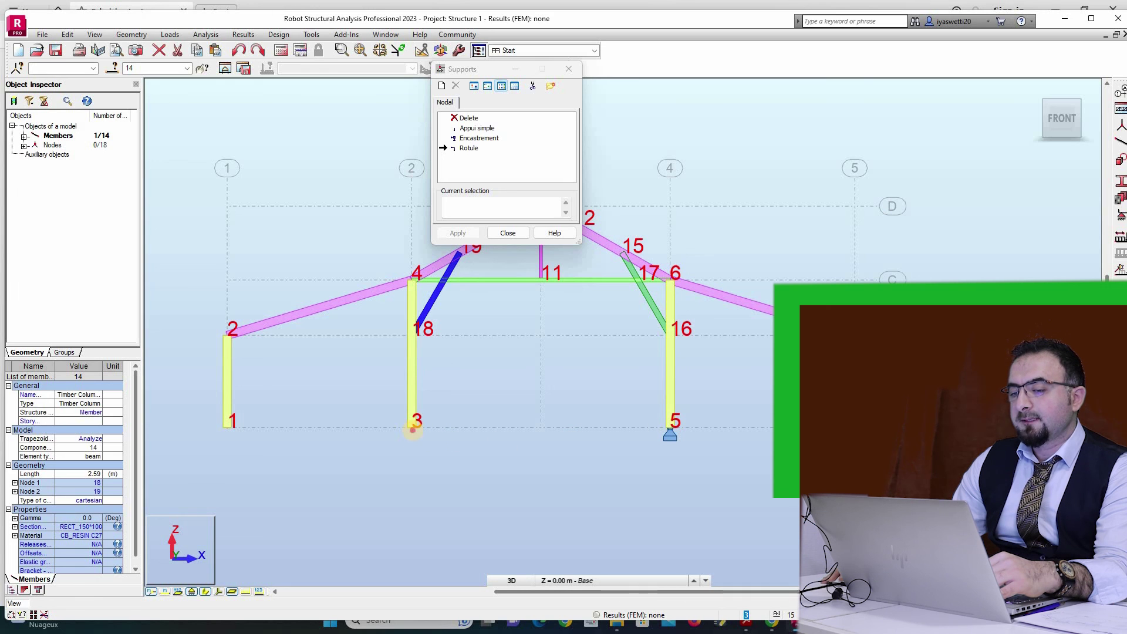
click(413, 430)
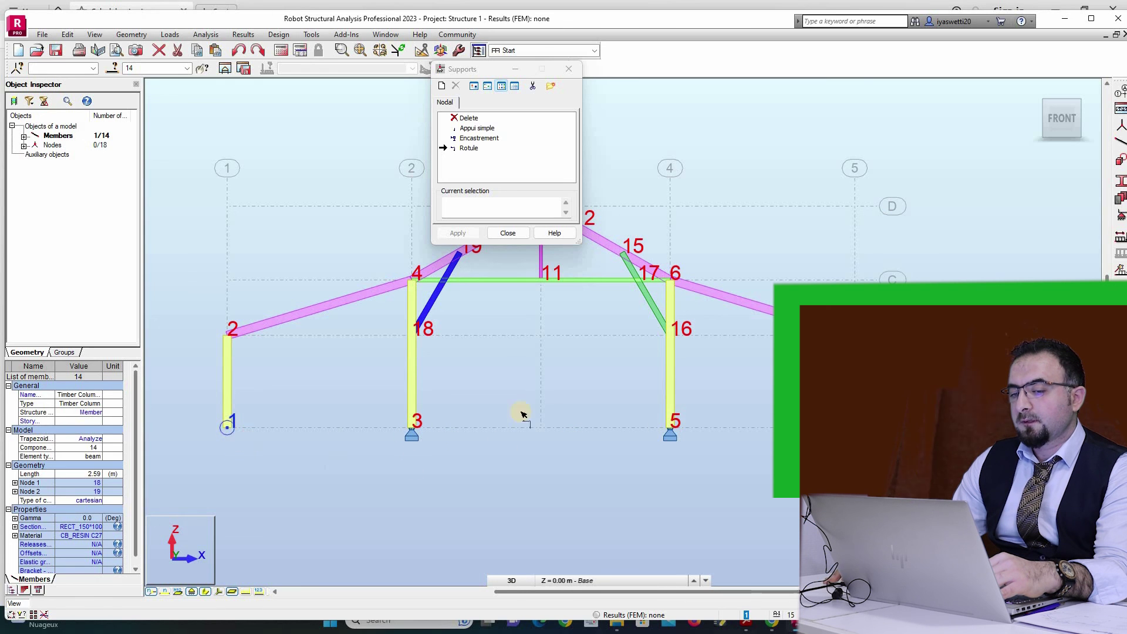
click(508, 233)
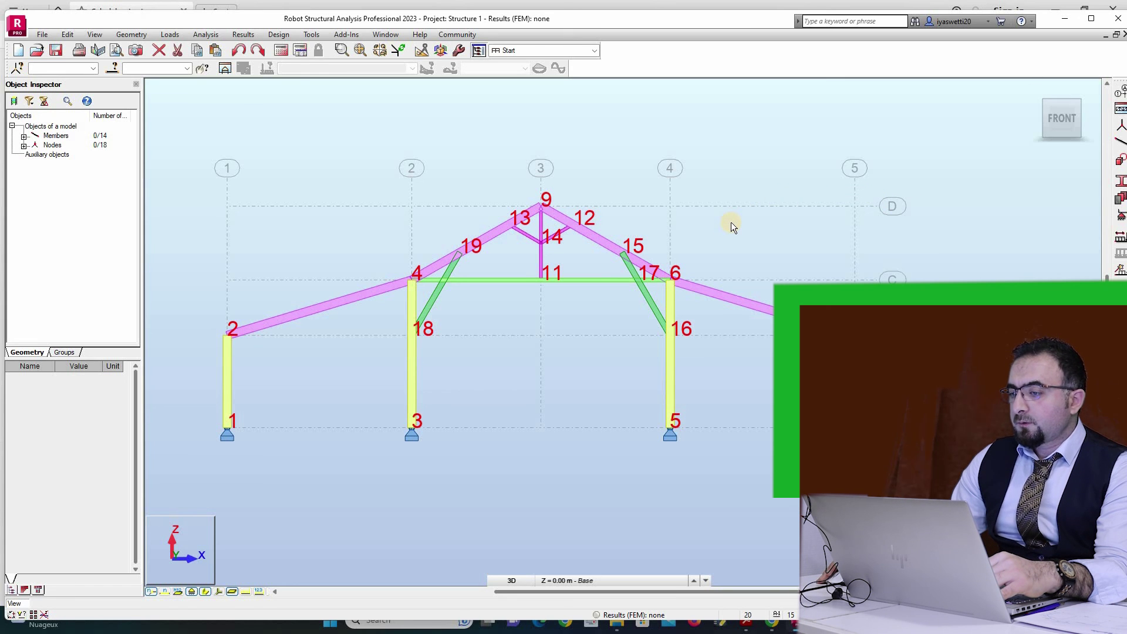
click(151, 591)
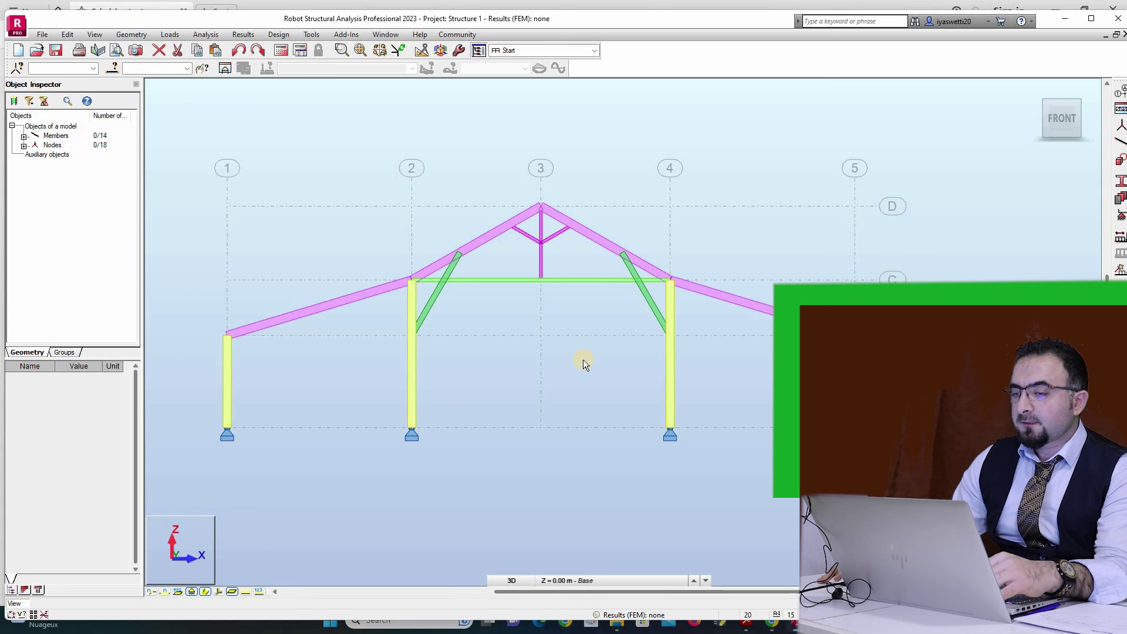